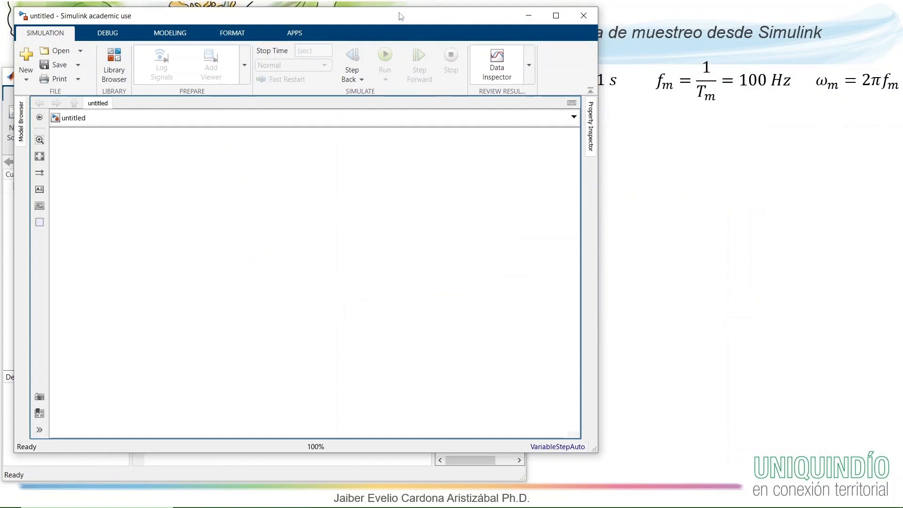
- Move the empty model window below the slide title and enlarge it in width and height, keeping the slide formulas visible
{"action": "left_click_drag", "start_coordinate": [397, 14], "coordinate": [397, 108]}
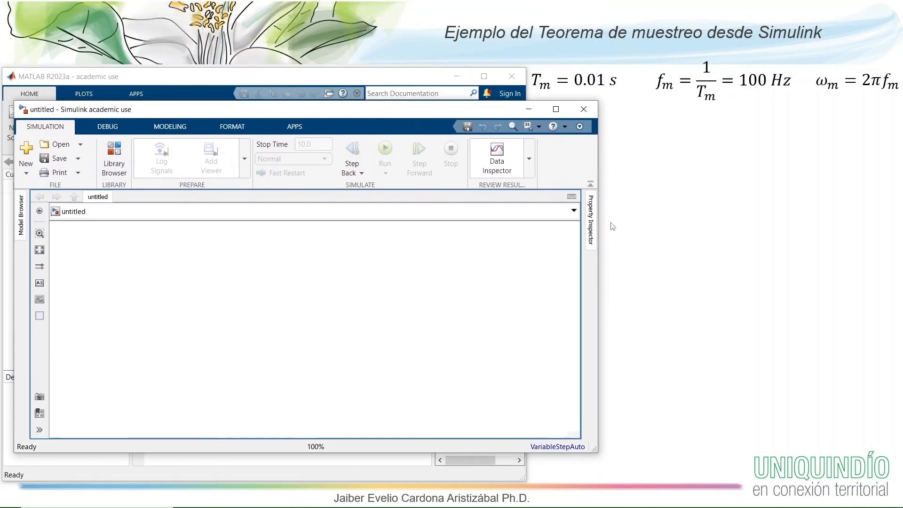
{"action": "left_click_drag", "start_coordinate": [599, 220], "coordinate": [749, 231]}
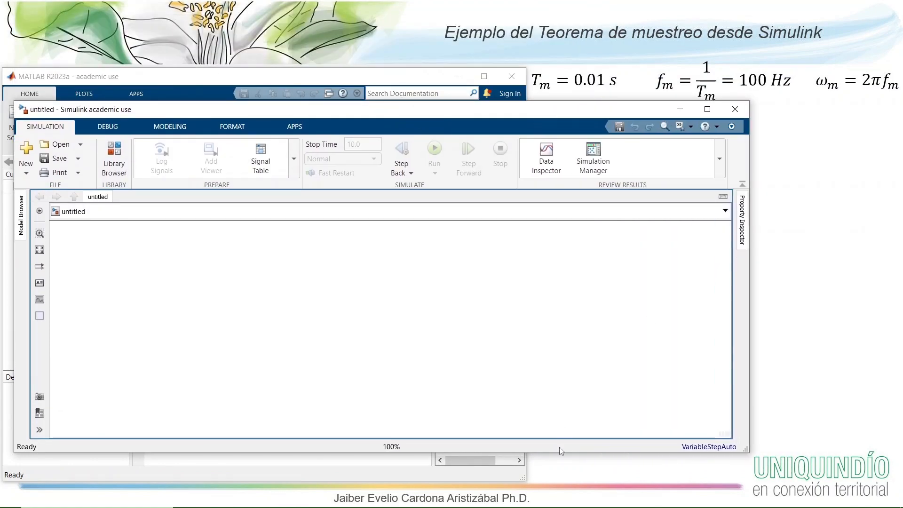
{"action": "left_click_drag", "start_coordinate": [560, 452], "coordinate": [560, 469]}
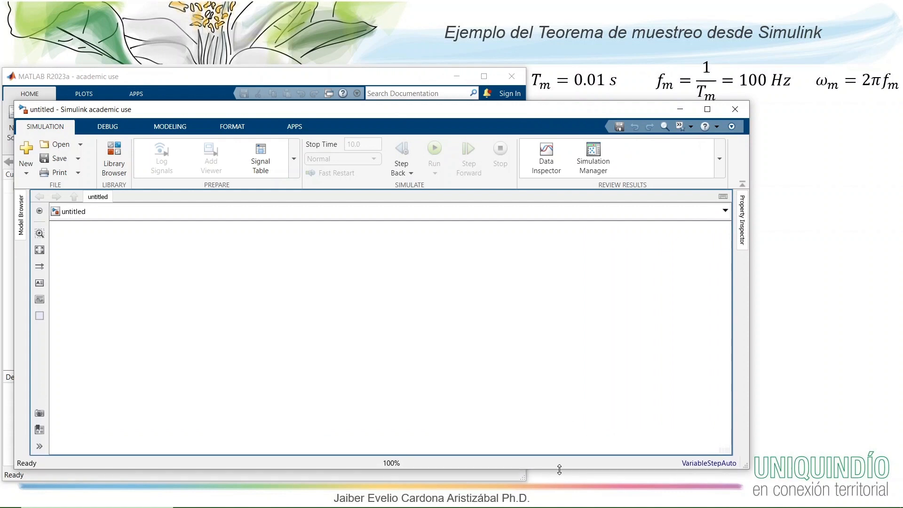
{"action": "left_click_drag", "start_coordinate": [668, 104], "coordinate": [658, 107]}
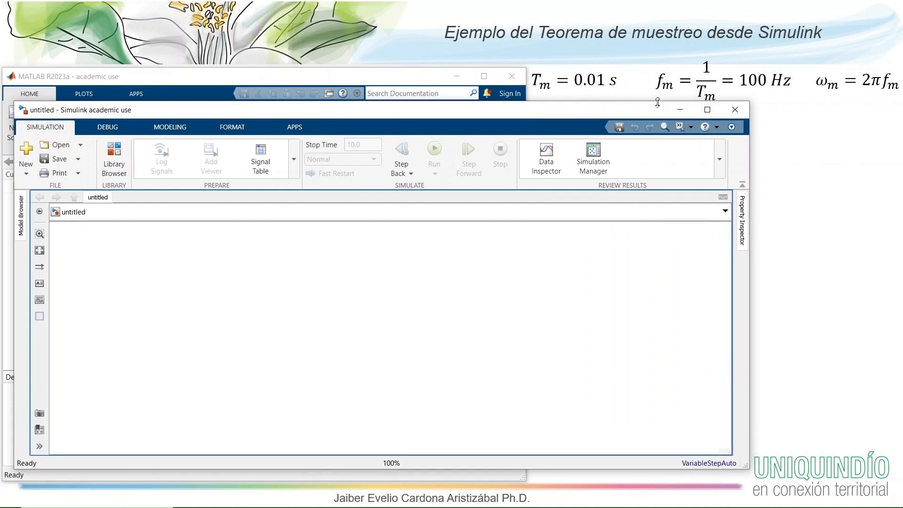
- Add a Sine Wave block from the Simulink Sources library to the empty model
{"action": "left_click", "coordinate": [109, 153]}
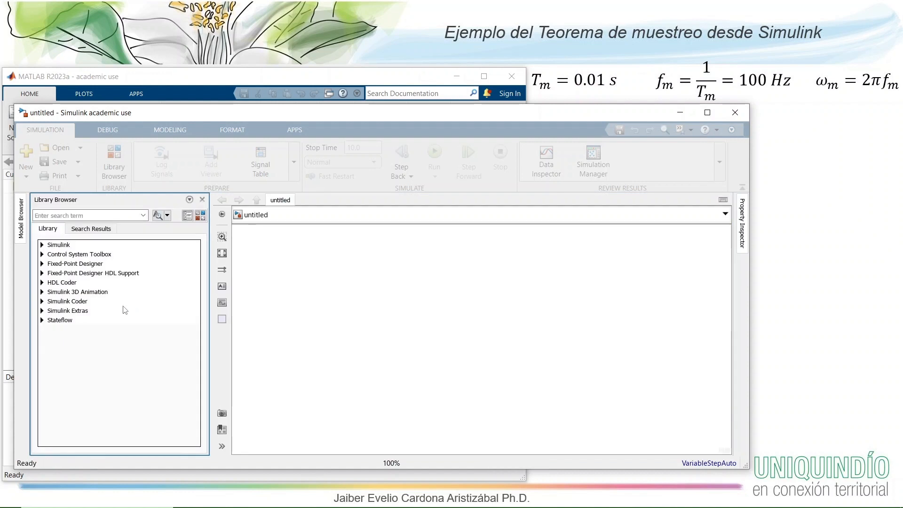
{"action": "left_click", "coordinate": [42, 246]}
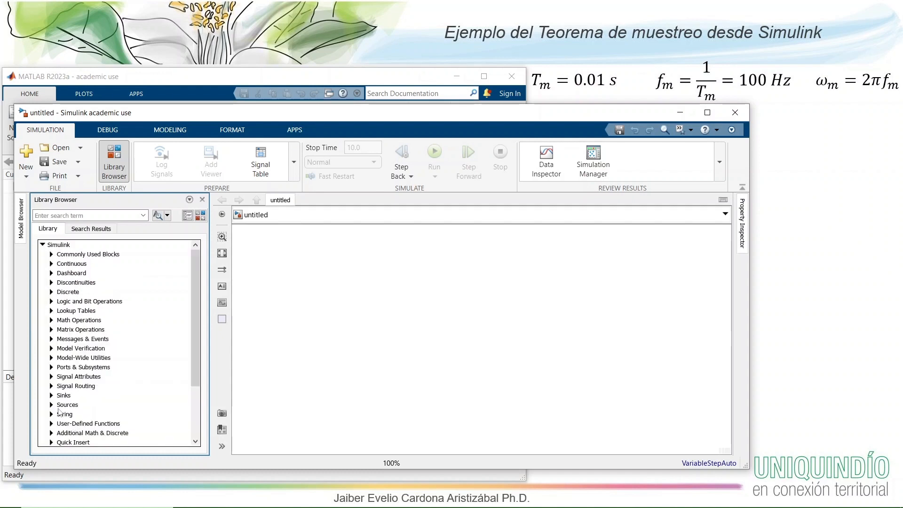
{"action": "left_click", "coordinate": [51, 405]}
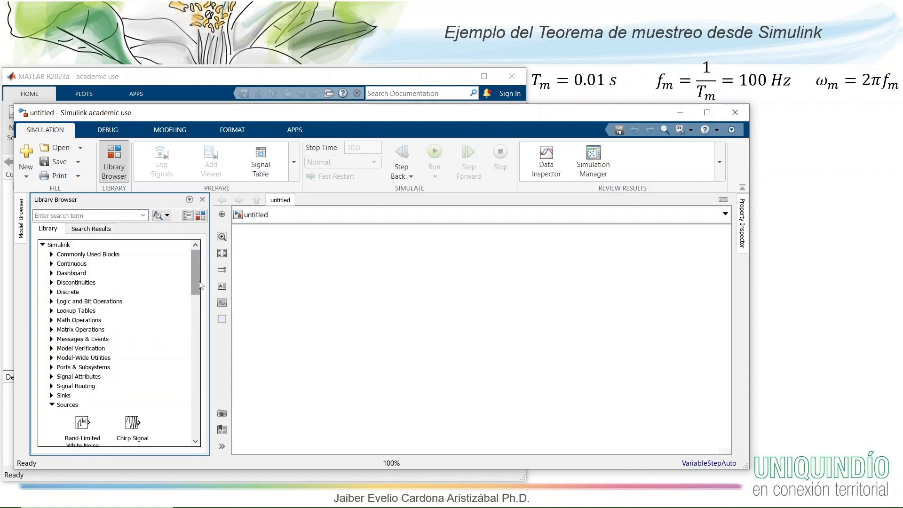
{"action": "left_click_drag", "start_coordinate": [196, 284], "coordinate": [196, 390]}
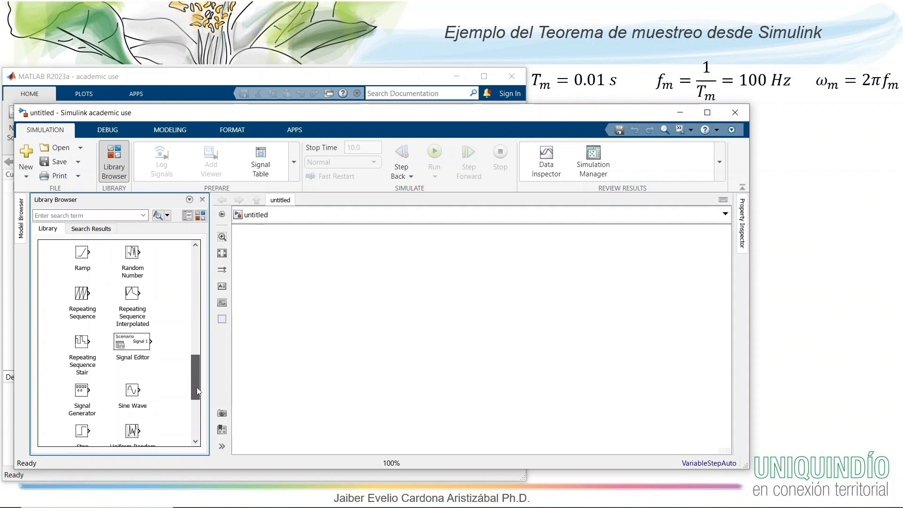
{"action": "left_click", "coordinate": [133, 375]}
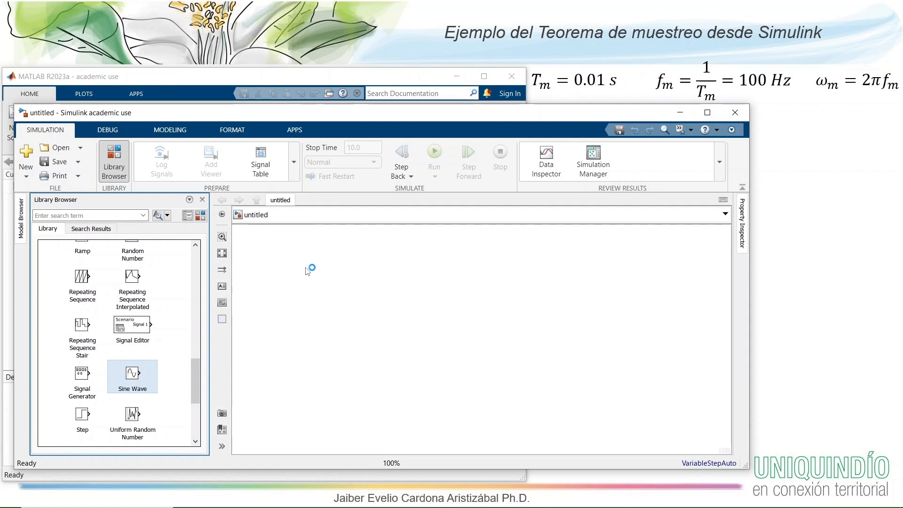
- Add a Scope block from the Simulink Sinks library and connect the Sine Wave output to its input
{"action": "left_click_drag", "start_coordinate": [193, 382], "coordinate": [197, 306]}
{"action": "left_click", "coordinate": [51, 347]}
{"action": "left_click", "coordinate": [125, 375]}
{"action": "left_click_drag", "start_coordinate": [125, 375], "coordinate": [362, 264]}
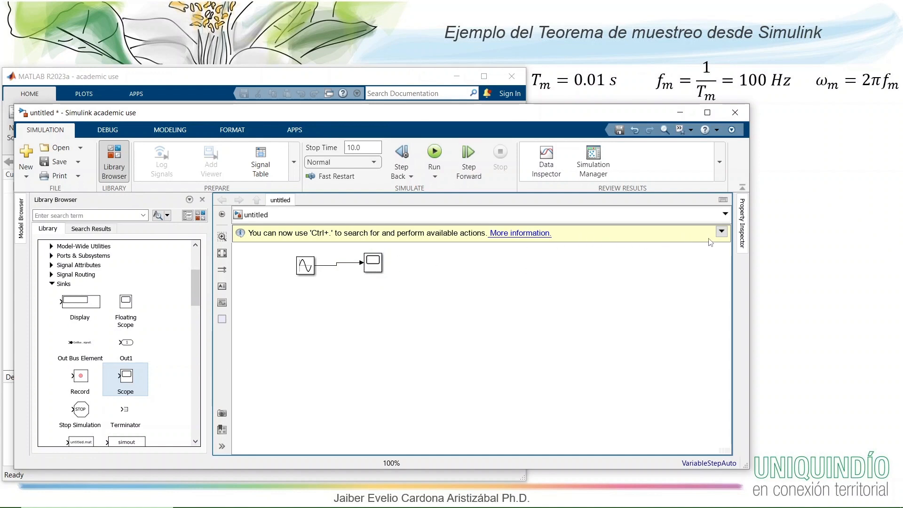
- Dismiss the editor hints permanently and align the Scope with the Sine Wave so the connecting line is straight
{"action": "left_click", "coordinate": [721, 232]}
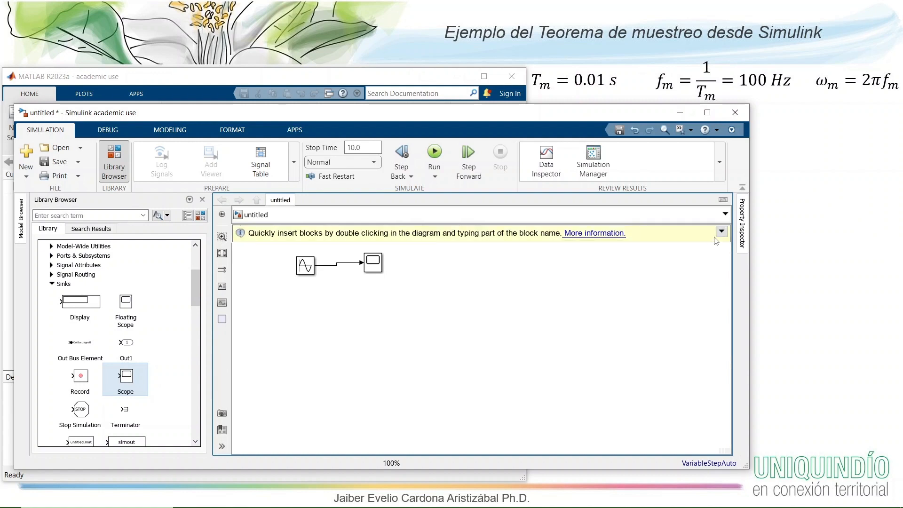
{"action": "left_click", "coordinate": [721, 232]}
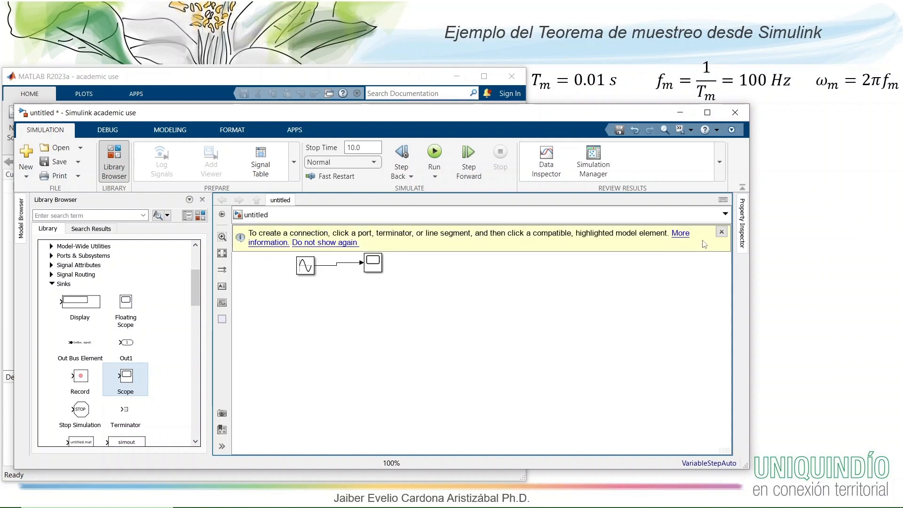
{"action": "left_click", "coordinate": [331, 243]}
{"action": "left_click", "coordinate": [375, 267]}
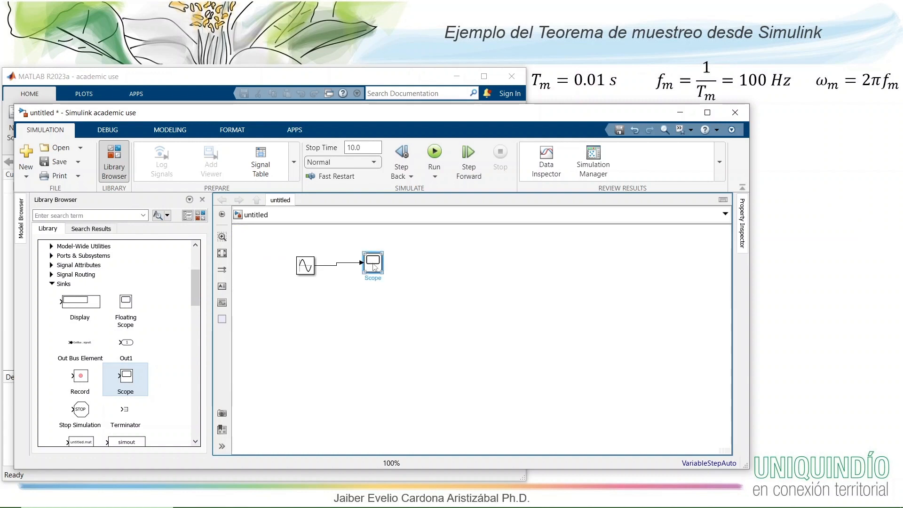
{"action": "left_click_drag", "start_coordinate": [375, 267], "coordinate": [378, 269]}
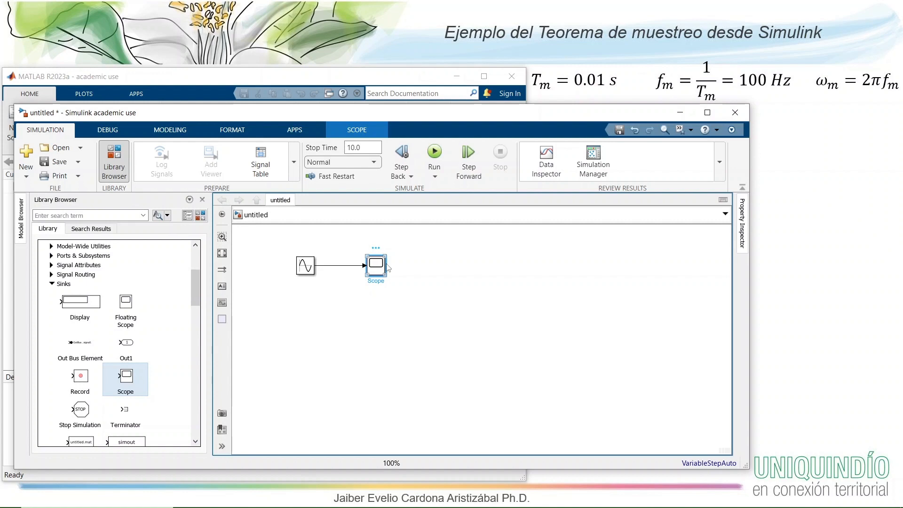
- Open the Scope display beside the block diagram and run the simulation
{"action": "double_click", "coordinate": [387, 266]}
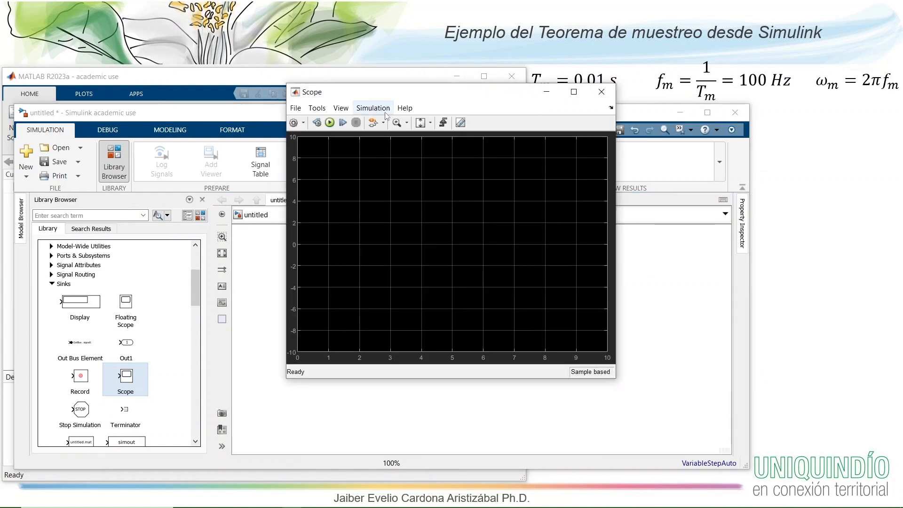
{"action": "left_click_drag", "start_coordinate": [395, 99], "coordinate": [562, 199]}
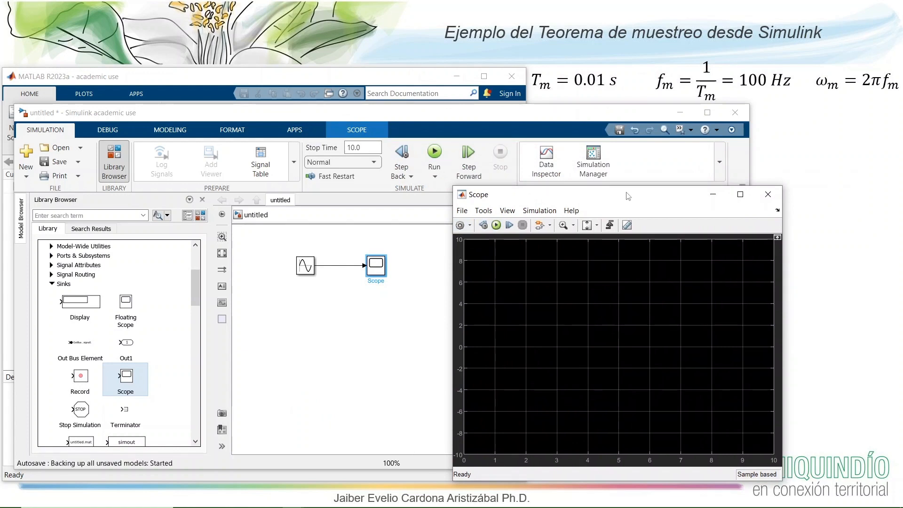
{"action": "left_click_drag", "start_coordinate": [628, 196], "coordinate": [740, 135]}
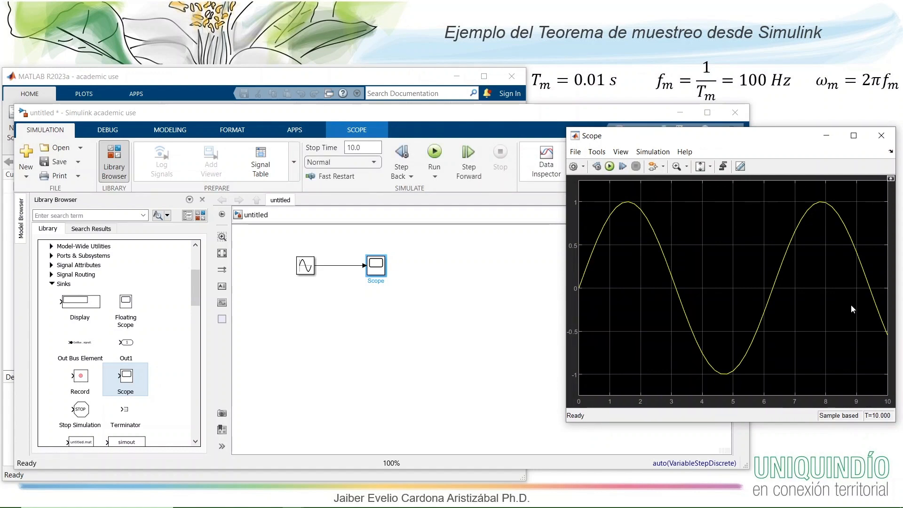
- Set the Sine Wave block's frequency to 2*pi*4 rad/sec
{"action": "left_click", "coordinate": [306, 266]}
{"action": "double_click", "coordinate": [306, 266]}
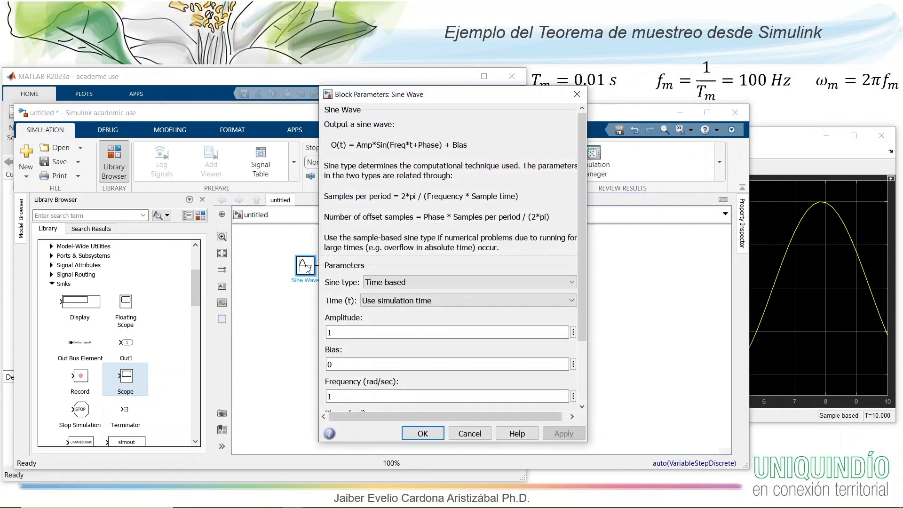
{"action": "left_click_drag", "start_coordinate": [583, 293], "coordinate": [582, 364]}
{"action": "double_click", "coordinate": [343, 313]}
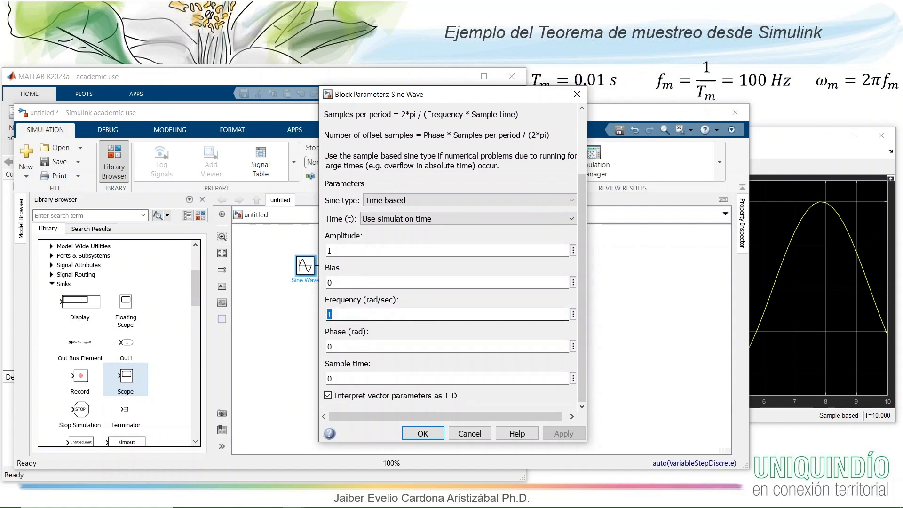
{"action": "type", "text": "2"}
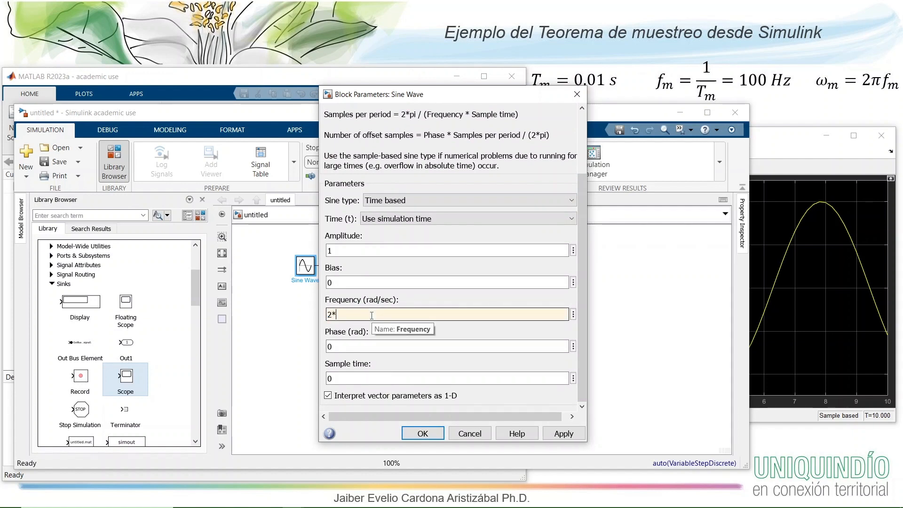
{"action": "type", "text": "*pi*"}
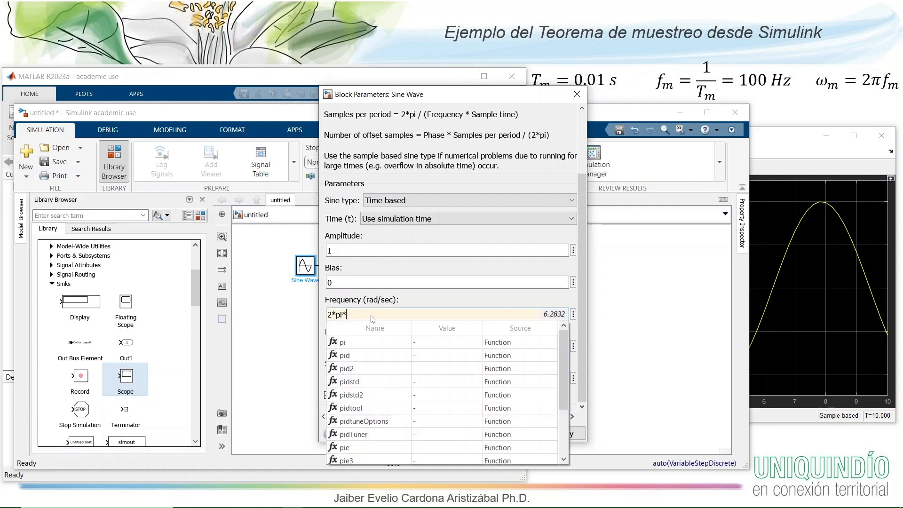
{"action": "type", "text": "4"}
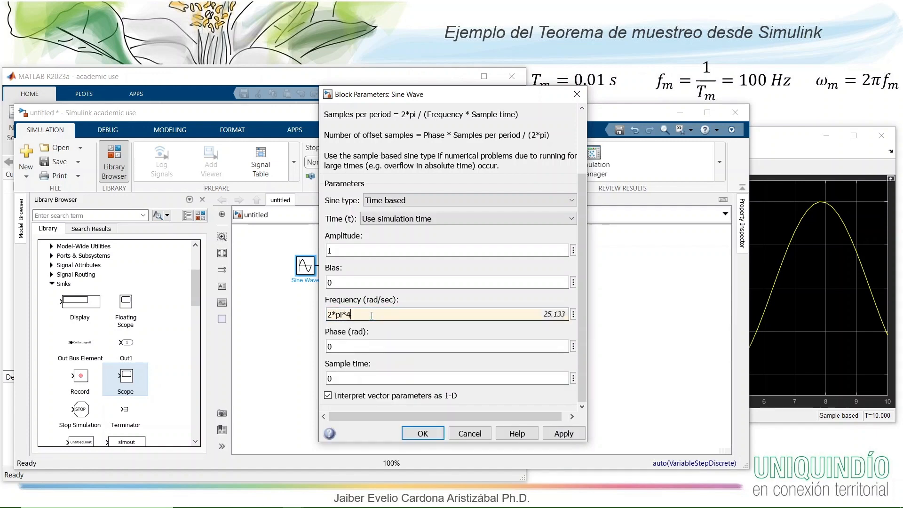
{"action": "left_click", "coordinate": [423, 435]}
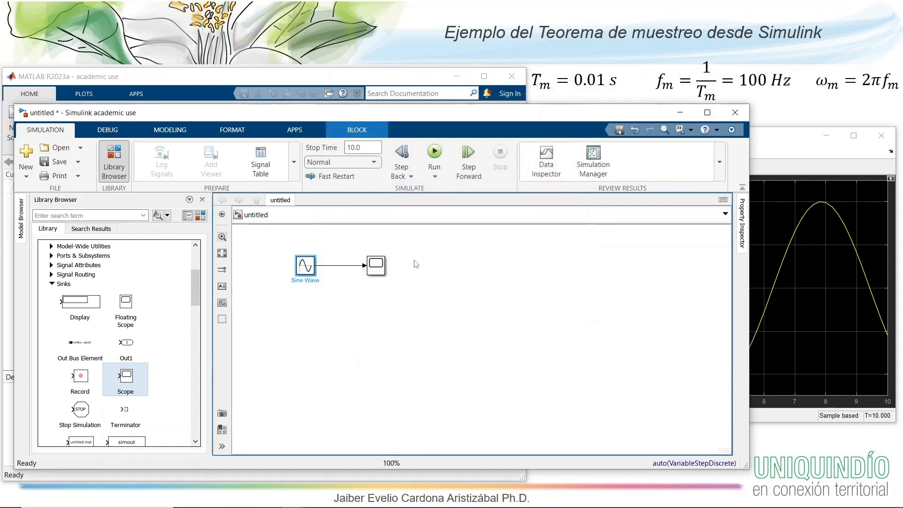
- Run the simulation and zoom the Scope plot in on about the first 2 seconds
{"action": "left_click", "coordinate": [434, 152]}
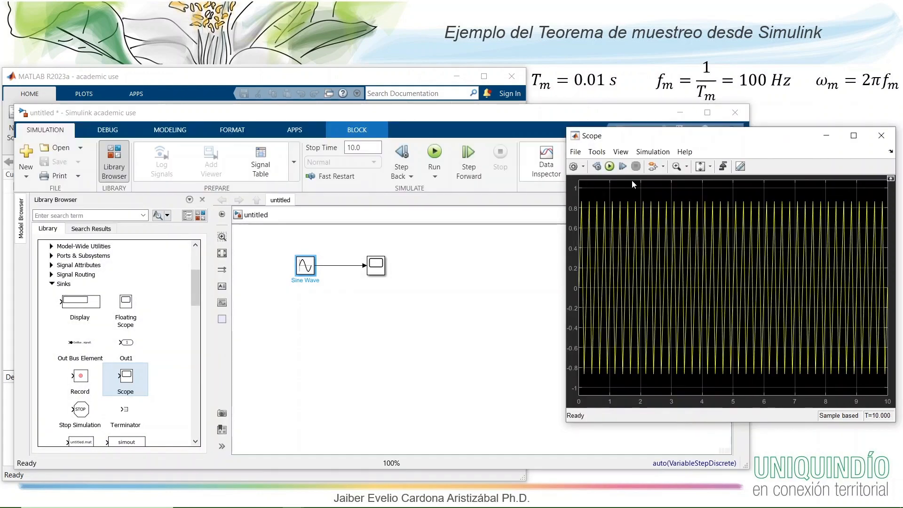
{"action": "left_click", "coordinate": [677, 166]}
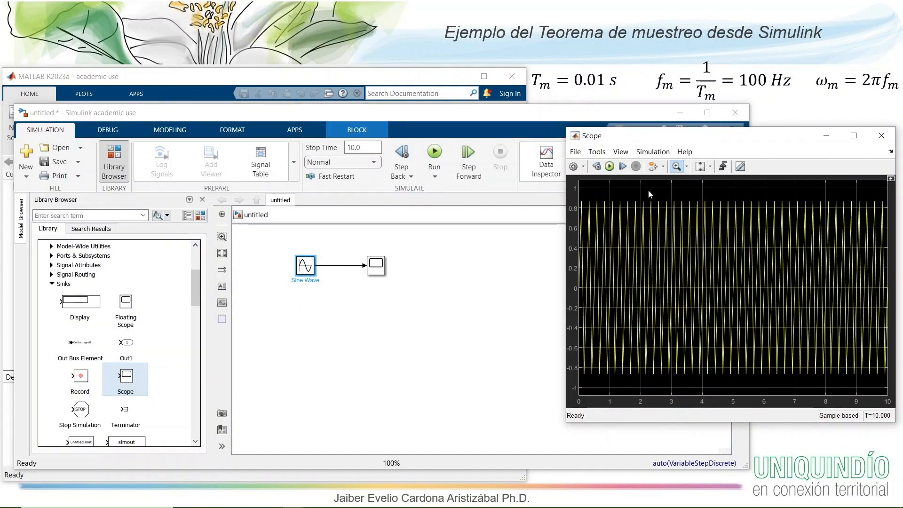
{"action": "left_click_drag", "start_coordinate": [640, 188], "coordinate": [570, 378]}
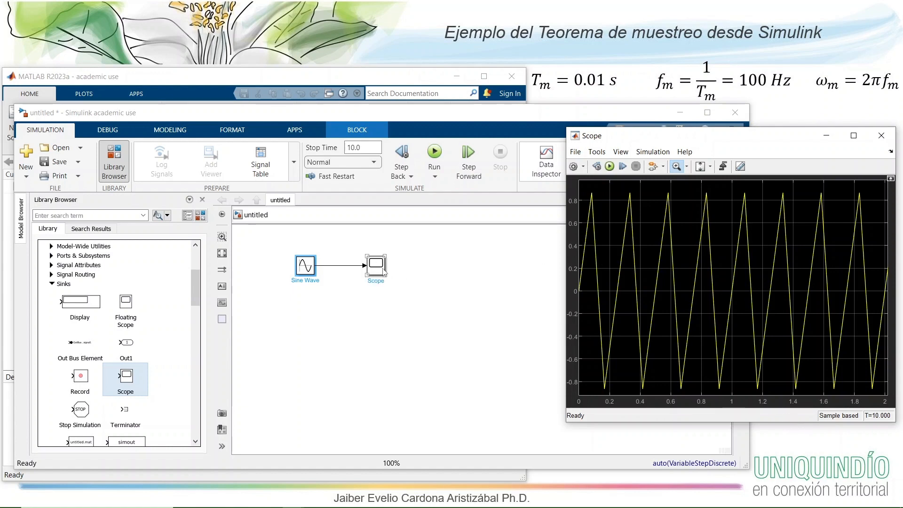
- Set the Scope's sample time to 0.00001 and rerun the simulation
{"action": "left_click", "coordinate": [573, 167]}
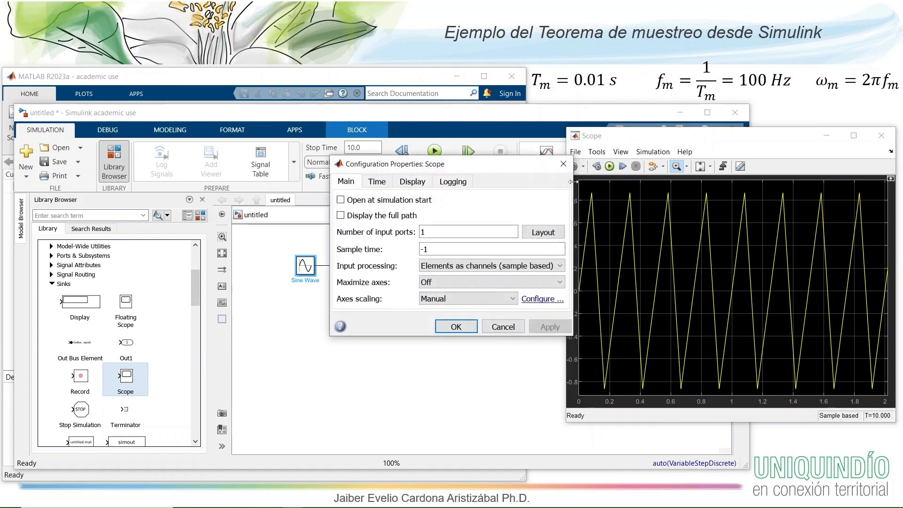
{"action": "double_click", "coordinate": [429, 249]}
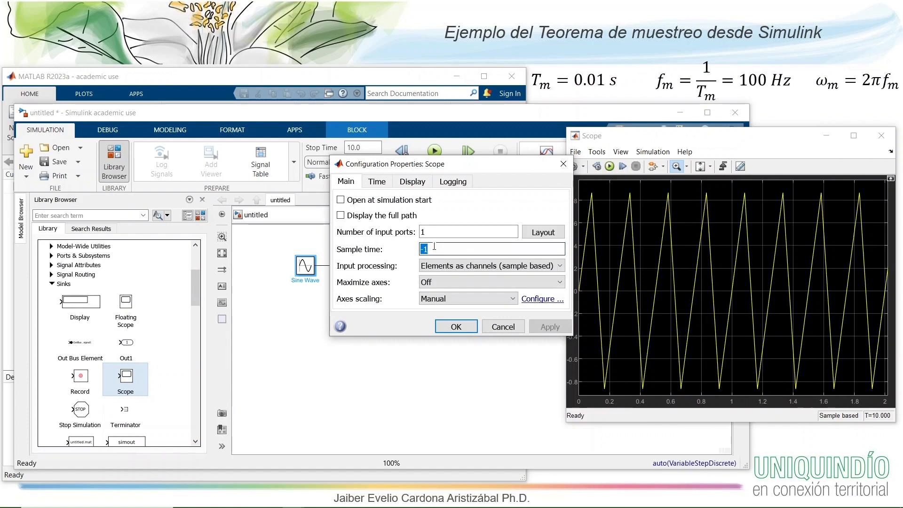
{"action": "type", "text": "0"}
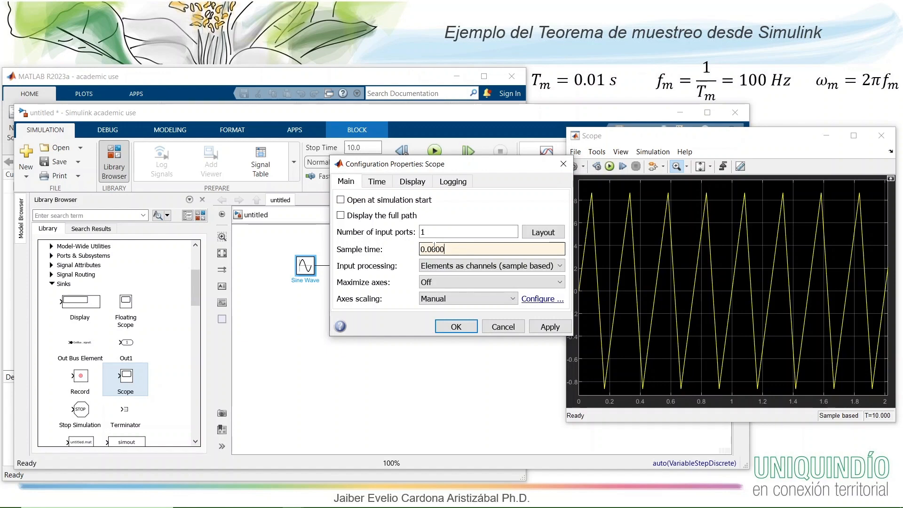
{"action": "left_click", "coordinate": [457, 327]}
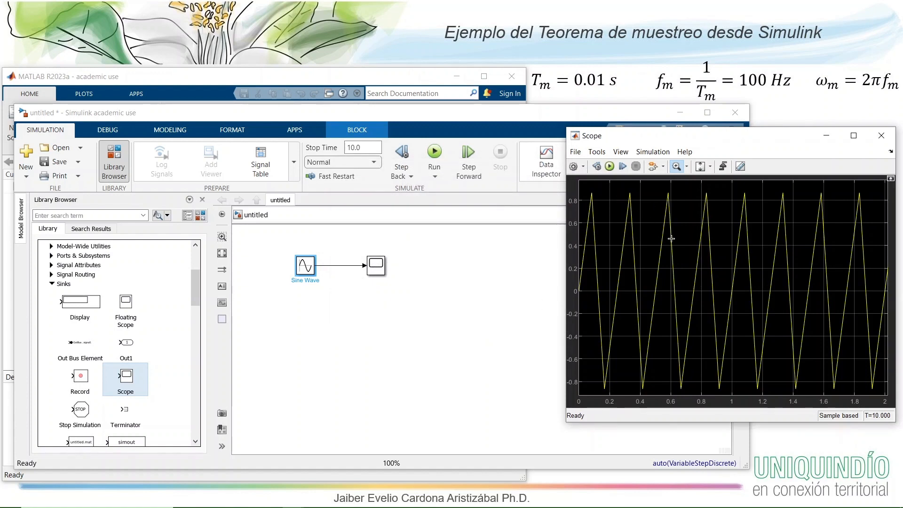
{"action": "left_click", "coordinate": [610, 167]}
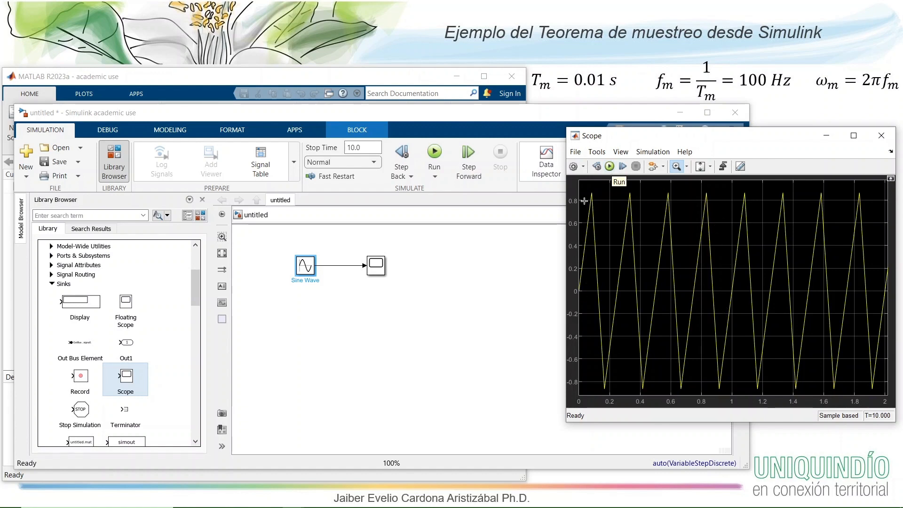
{"action": "left_click", "coordinate": [610, 168]}
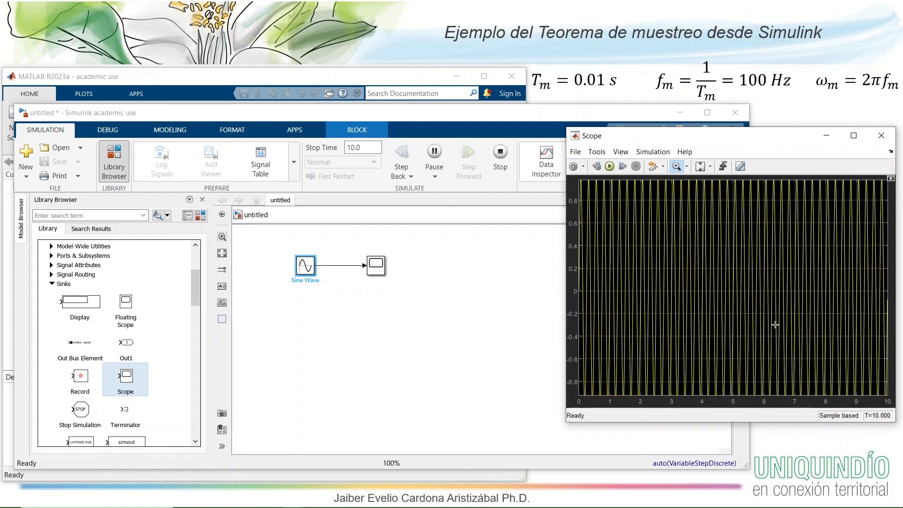
- Scale both Scope axes to fit the signal and zoom in on about the first 1.9 seconds
{"action": "left_click", "coordinate": [710, 167]}
{"action": "left_click", "coordinate": [702, 183]}
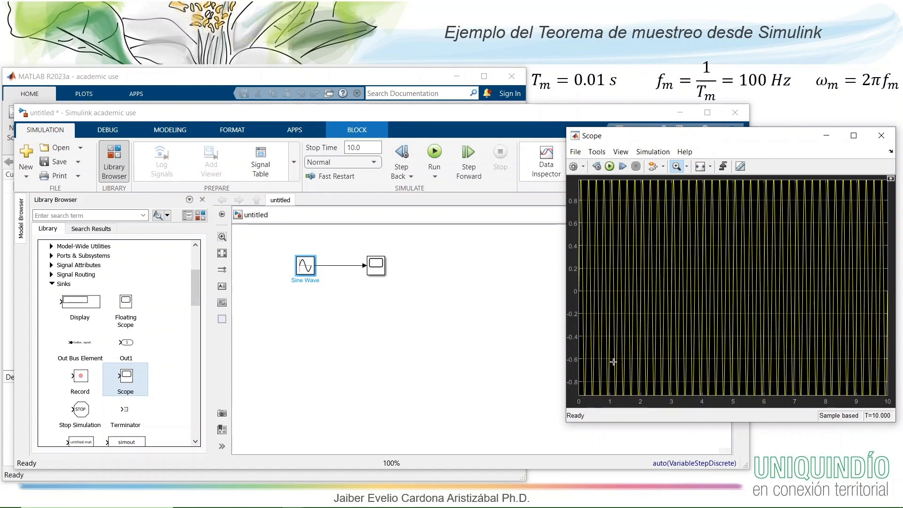
{"action": "left_click_drag", "start_coordinate": [612, 322], "coordinate": [564, 324]}
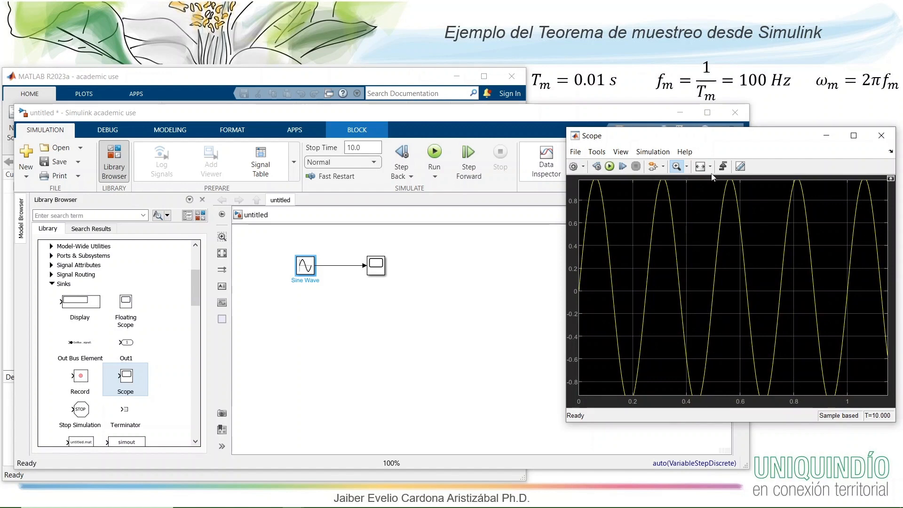
{"action": "double_click", "coordinate": [700, 195]}
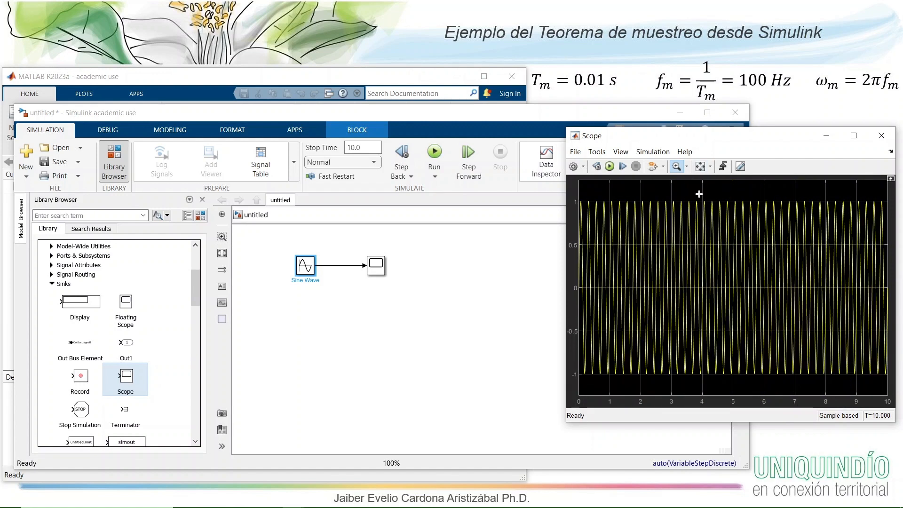
{"action": "left_click_drag", "start_coordinate": [635, 192], "coordinate": [564, 381]}
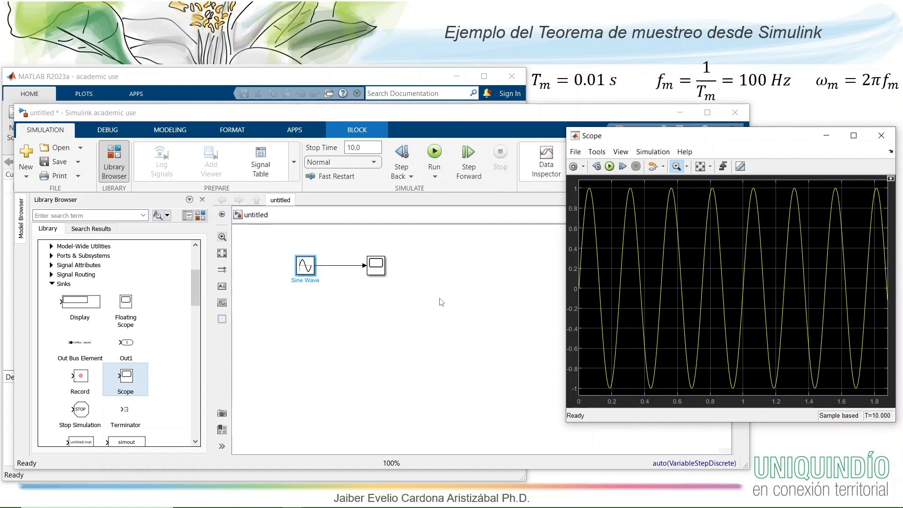
- Move the Scope block farther away from the Sine Wave block to make room between them
{"action": "left_click", "coordinate": [376, 273]}
{"action": "left_click_drag", "start_coordinate": [376, 273], "coordinate": [428, 273]}
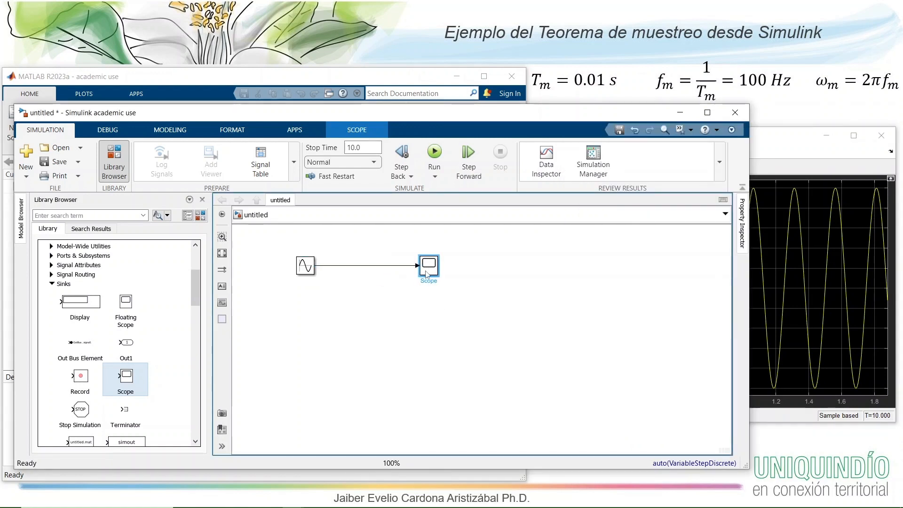
{"action": "left_click", "coordinate": [390, 303]}
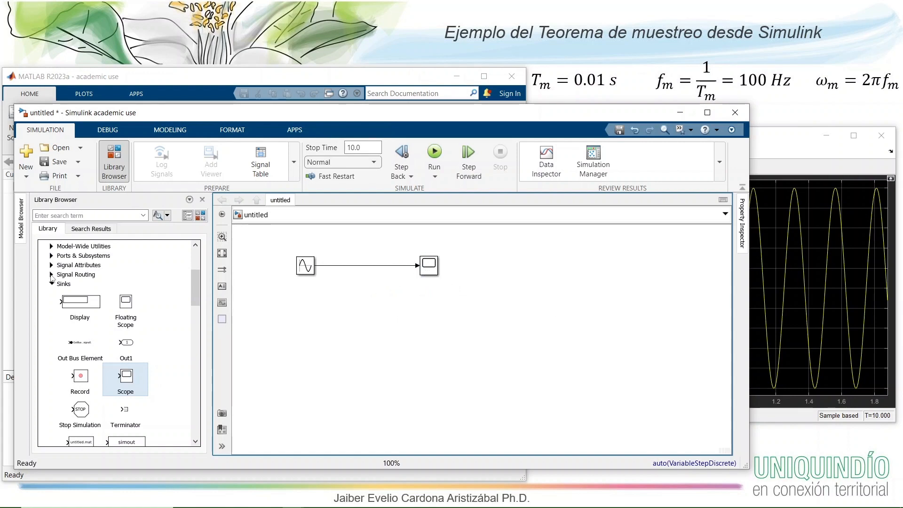
- Add a Zero-Order Hold block from the Discrete library on a branch of the sine signal and shift the Scope farther along
{"action": "left_click", "coordinate": [51, 282]}
{"action": "scroll", "coordinate": [85, 287], "scroll_direction": "up", "scroll_amount": 4}
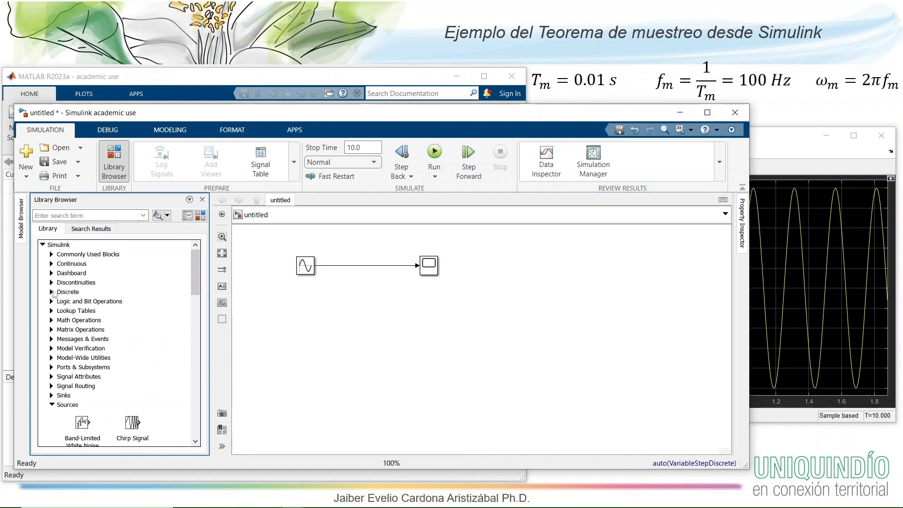
{"action": "left_click", "coordinate": [52, 292]}
{"action": "left_click_drag", "start_coordinate": [195, 258], "coordinate": [197, 342]}
{"action": "left_click", "coordinate": [98, 357]}
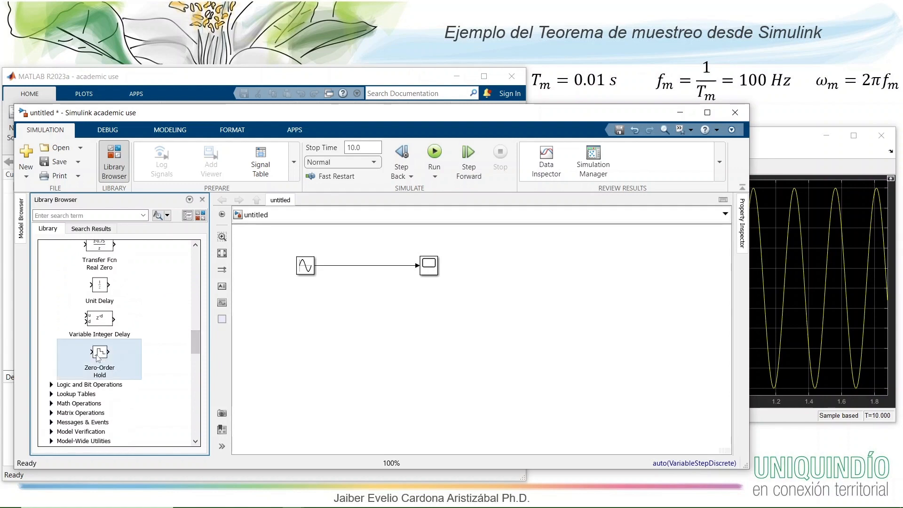
{"action": "mouse_move", "coordinate": [98, 357]}
{"action": "left_mouse_down"}
{"action": "mouse_move", "coordinate": [355, 304]}
{"action": "mouse_move", "coordinate": [364, 286]}
{"action": "mouse_move", "coordinate": [328, 266]}
{"action": "left_mouse_up"}
{"action": "left_click_drag", "start_coordinate": [425, 276], "coordinate": [445, 275]}
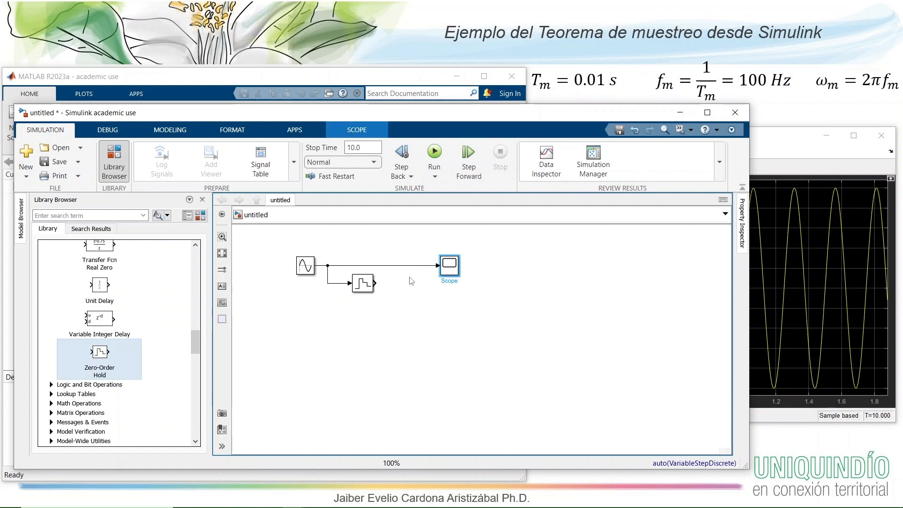
- Set the Zero-Order Hold block's sample time to 0.01
{"action": "double_click", "coordinate": [361, 285]}
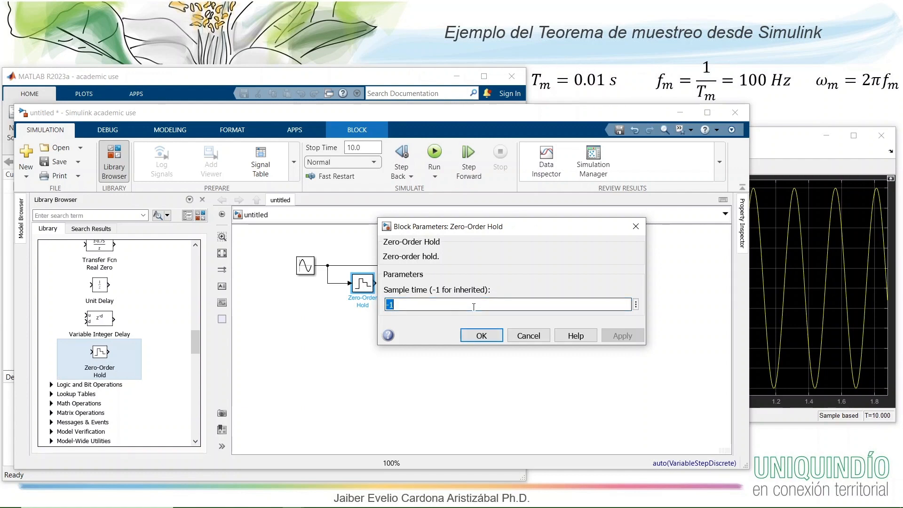
{"action": "type", "text": "0."}
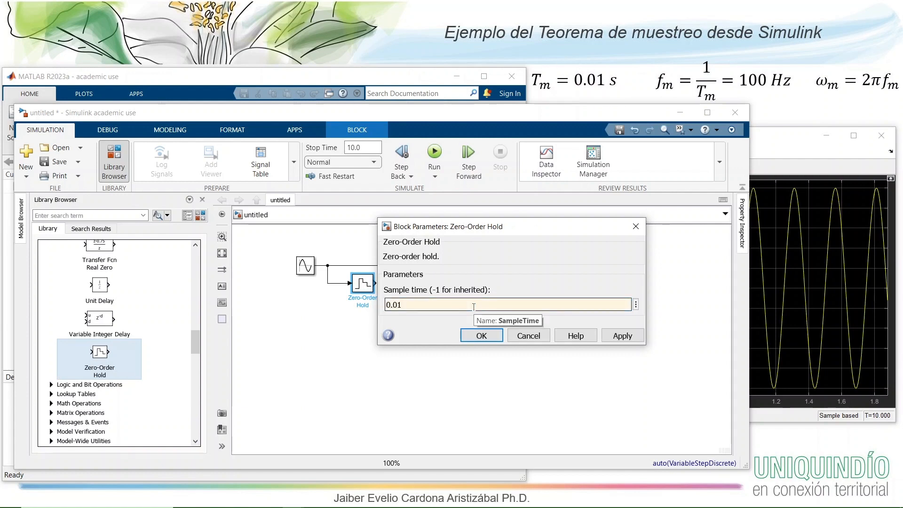
{"action": "left_click", "coordinate": [481, 335]}
{"action": "left_click", "coordinate": [412, 280]}
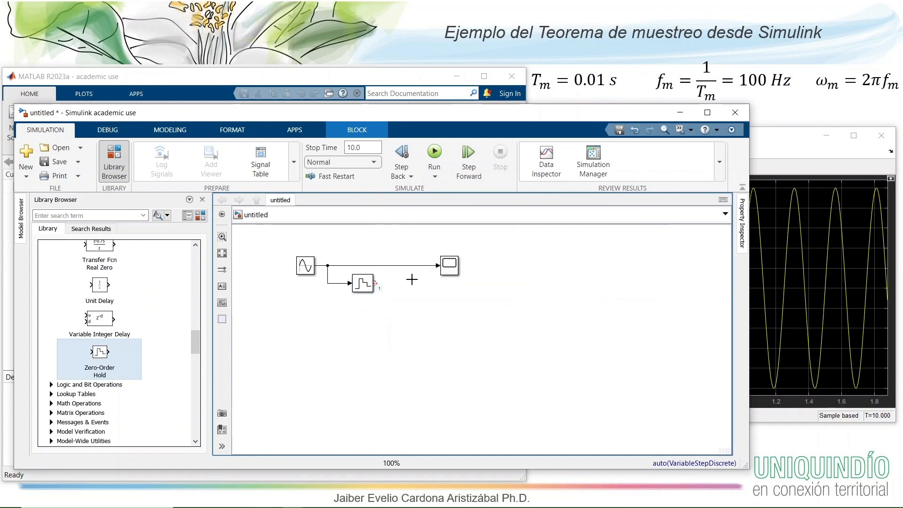
- Connect the Zero-Order Hold output to a second input on the Scope and run the simulation
{"action": "left_click_drag", "start_coordinate": [375, 283], "coordinate": [442, 272]}
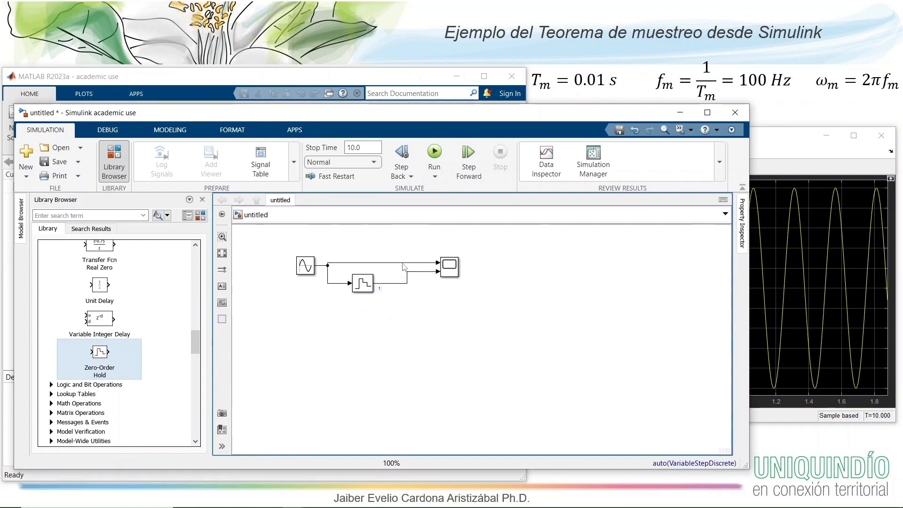
{"action": "left_click", "coordinate": [408, 277]}
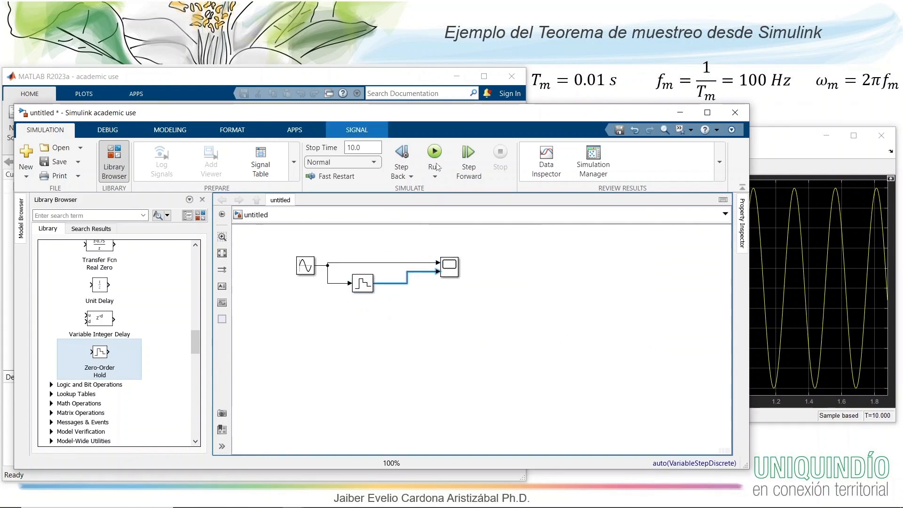
{"action": "left_click", "coordinate": [437, 167]}
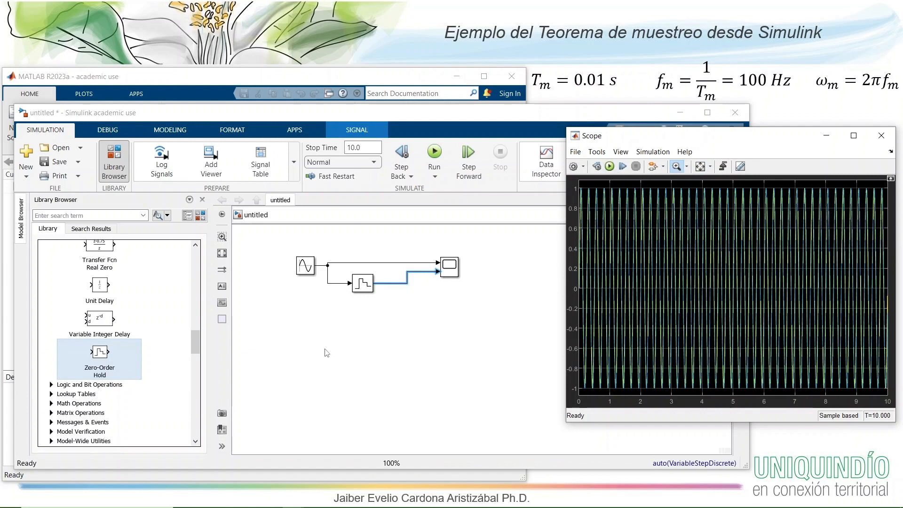
- Set the simulation stop time to 1 and rerun the simulation
{"action": "left_click", "coordinate": [364, 148]}
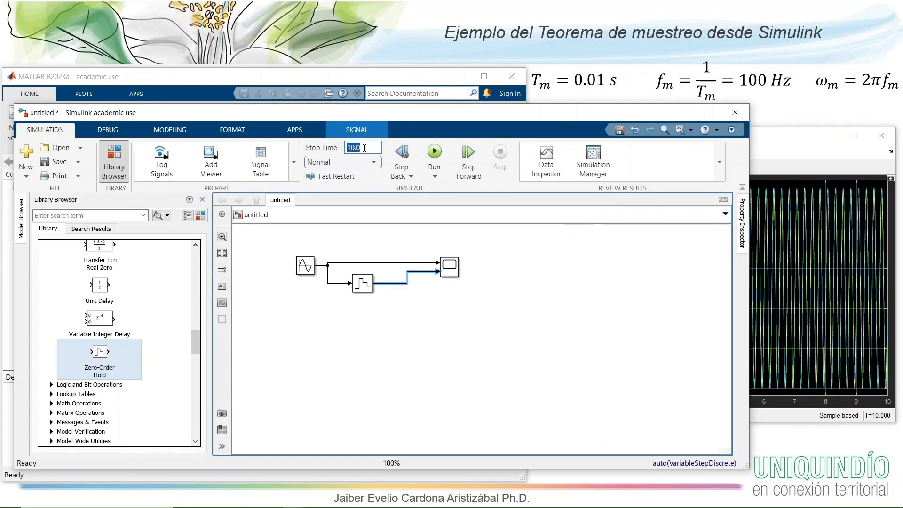
{"action": "type", "text": "1"}
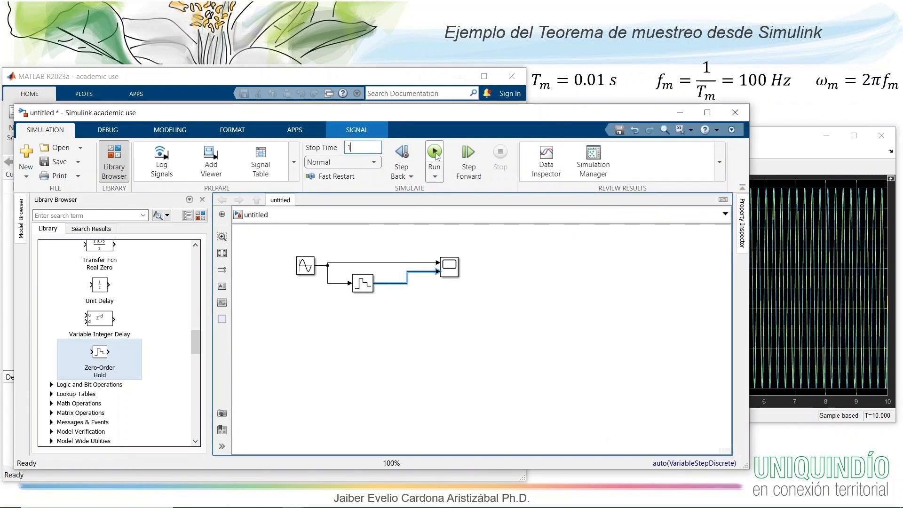
{"action": "left_click", "coordinate": [772, 150]}
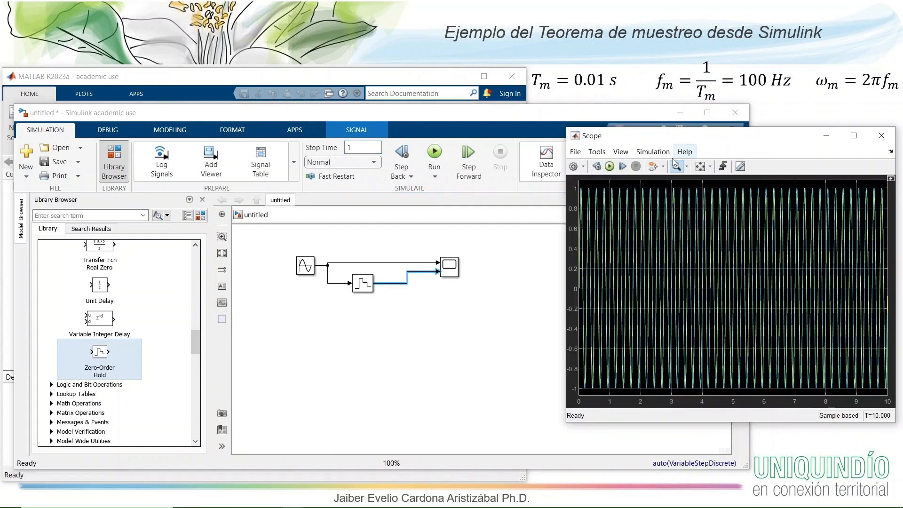
{"action": "left_click", "coordinate": [610, 167]}
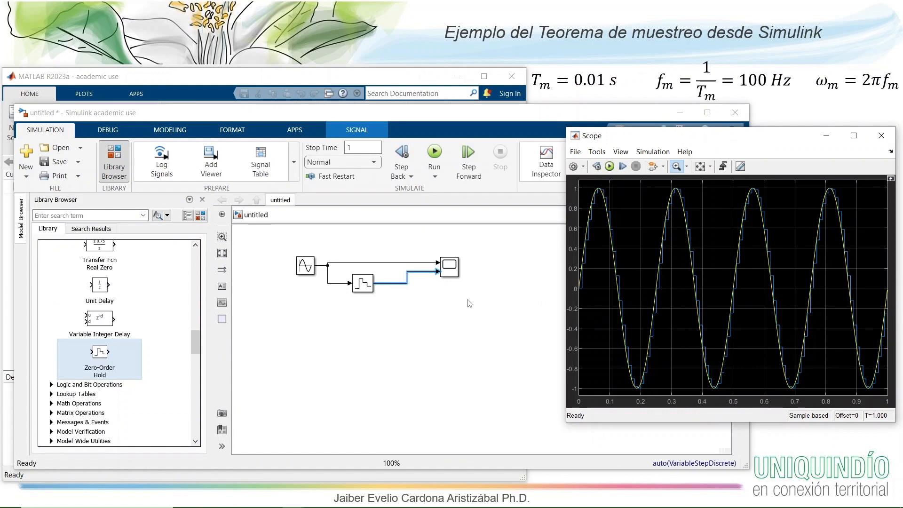
- Zoom the Scope plot in on about the first 0.07 seconds to examine the sampled steps against the sine
{"action": "left_click", "coordinate": [365, 286]}
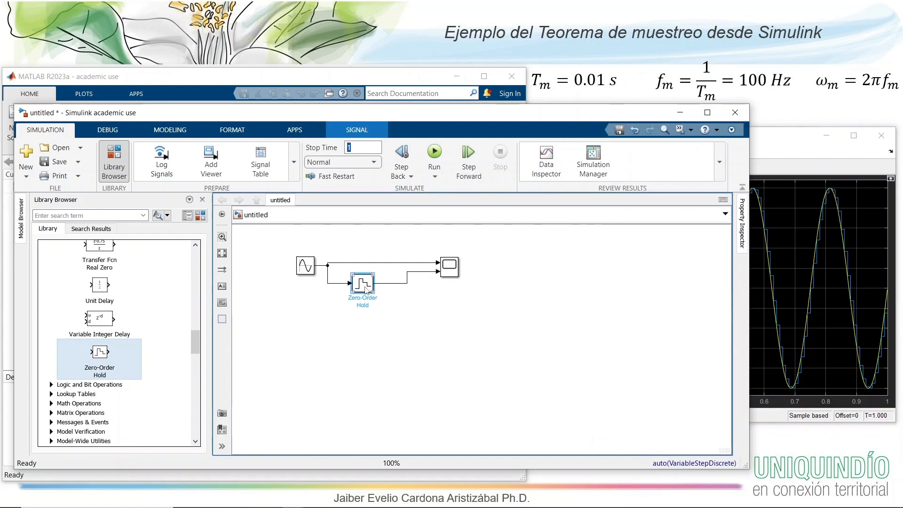
{"action": "left_click", "coordinate": [793, 137]}
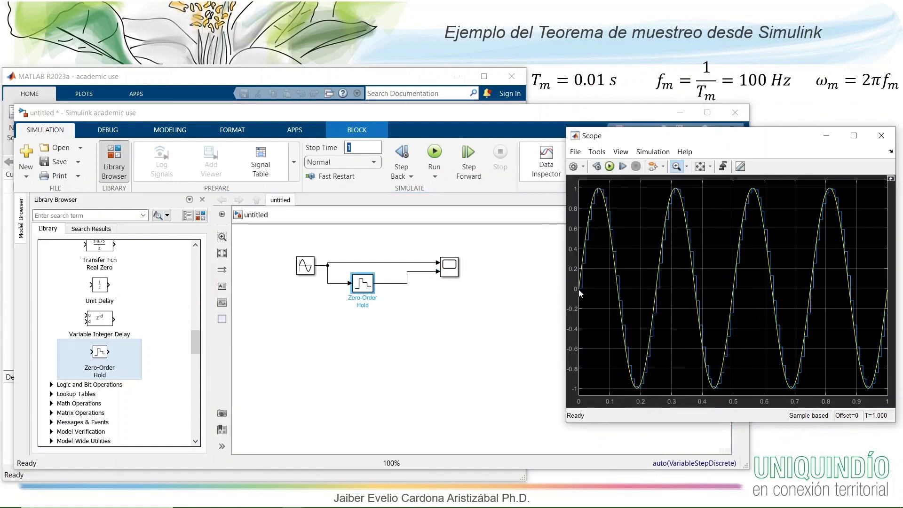
{"action": "left_click", "coordinate": [676, 167]}
{"action": "left_click_drag", "start_coordinate": [600, 207], "coordinate": [578, 300]}
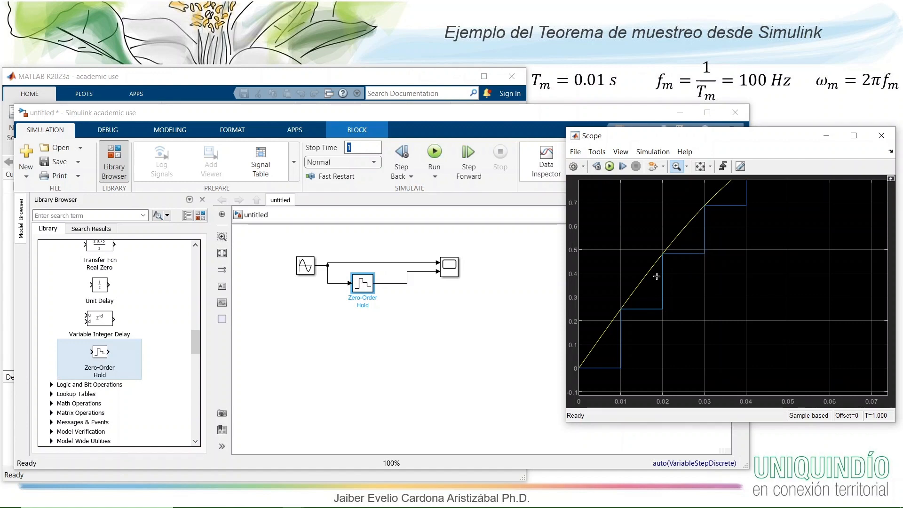
- Rerun the simulation and scale the Scope axes to fit both signals
{"action": "left_click", "coordinate": [364, 284]}
{"action": "left_click", "coordinate": [610, 168]}
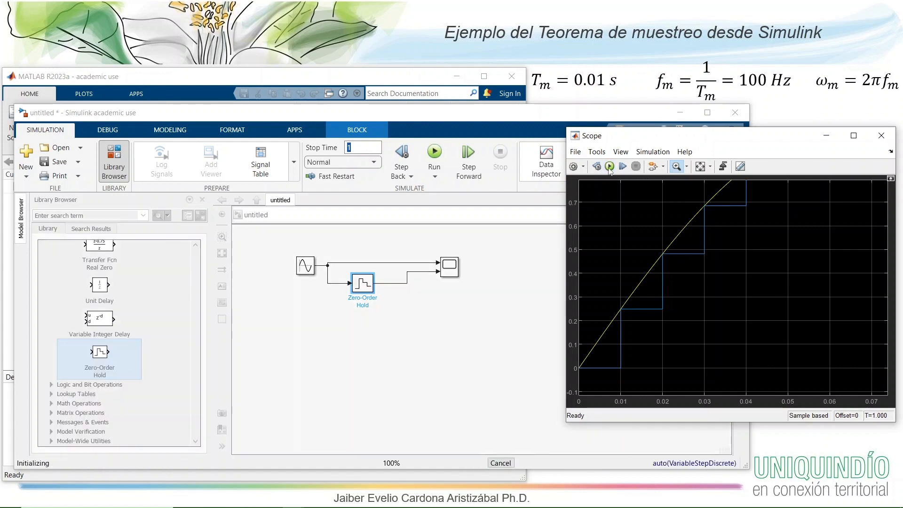
{"action": "left_click", "coordinate": [700, 168]}
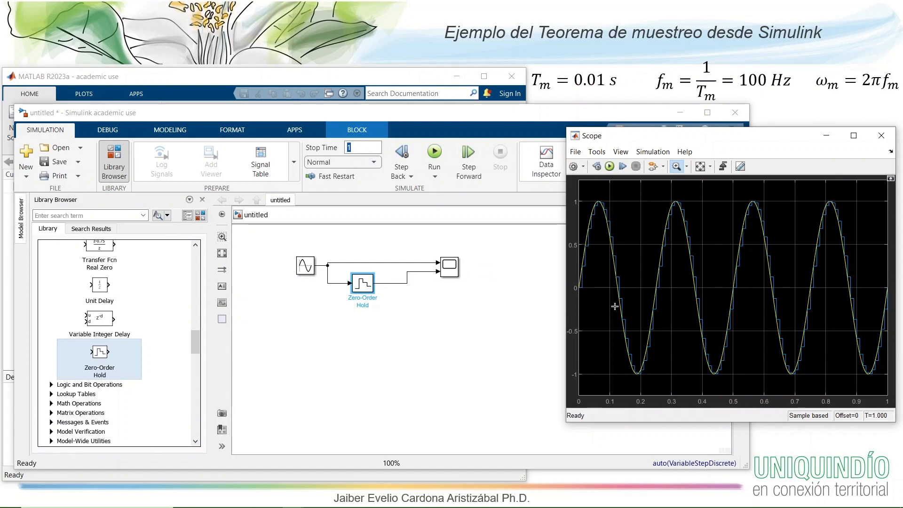
- Set the Sine Wave block's frequency to 2*pi*10 rad/sec and rerun the simulation to view it in the Scope
{"action": "double_click", "coordinate": [304, 266]}
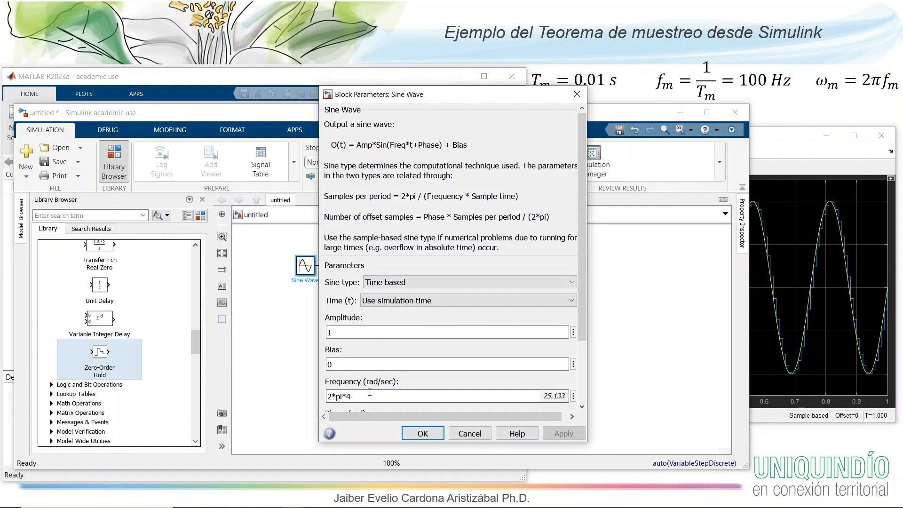
{"action": "left_click", "coordinate": [363, 396]}
{"action": "left_click", "coordinate": [359, 396]}
{"action": "double_click", "coordinate": [358, 396]}
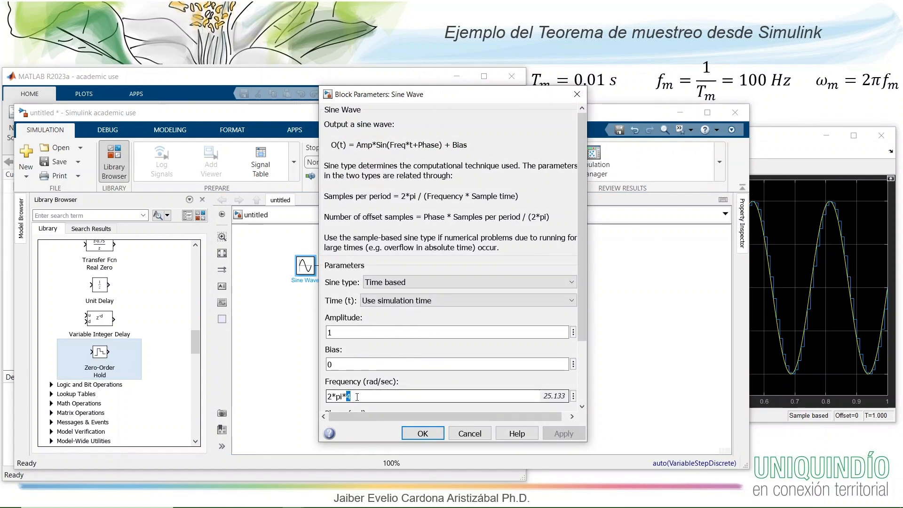
{"action": "type", "text": "10"}
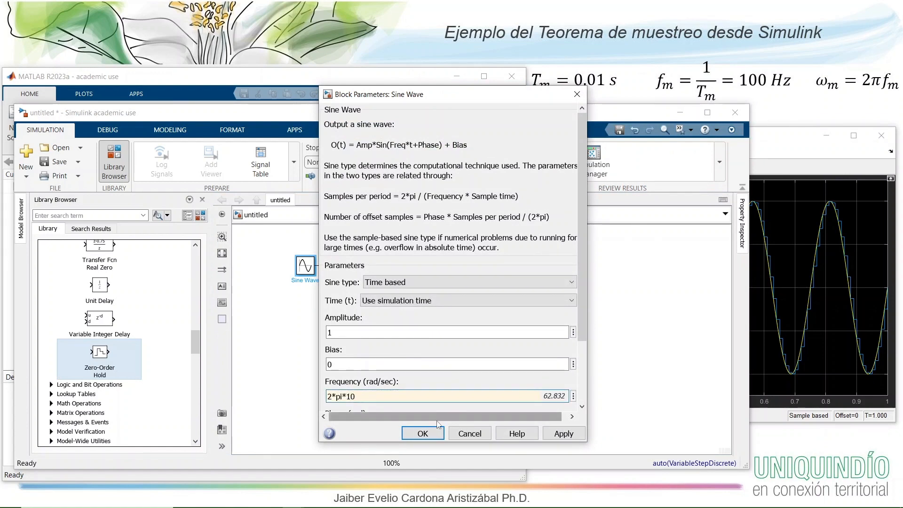
{"action": "left_click", "coordinate": [422, 434]}
{"action": "left_click", "coordinate": [434, 152]}
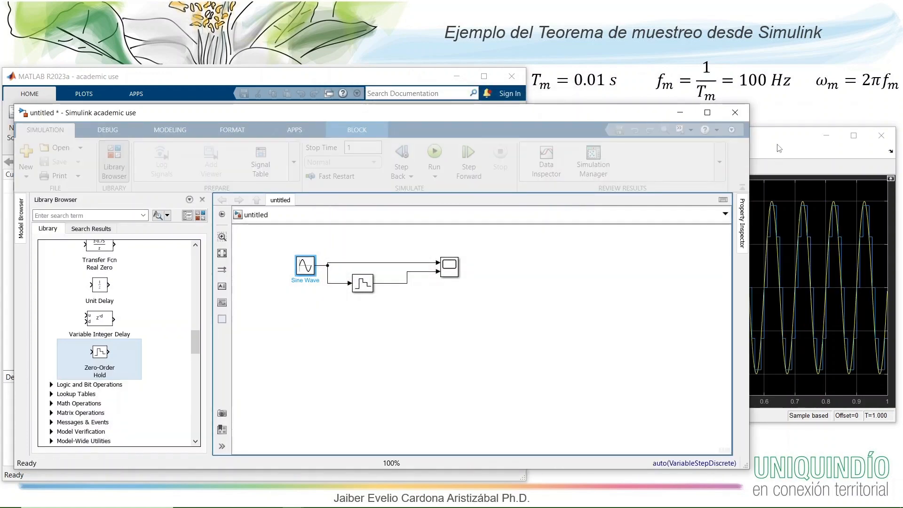
{"action": "left_click", "coordinate": [780, 147]}
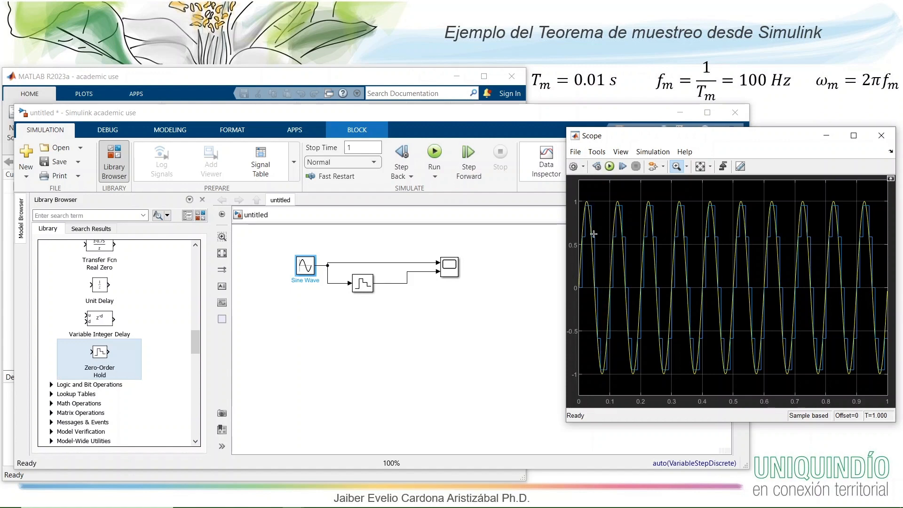
- Set the Sine Wave block's frequency to 2*pi*20 rad/sec
{"action": "double_click", "coordinate": [308, 264]}
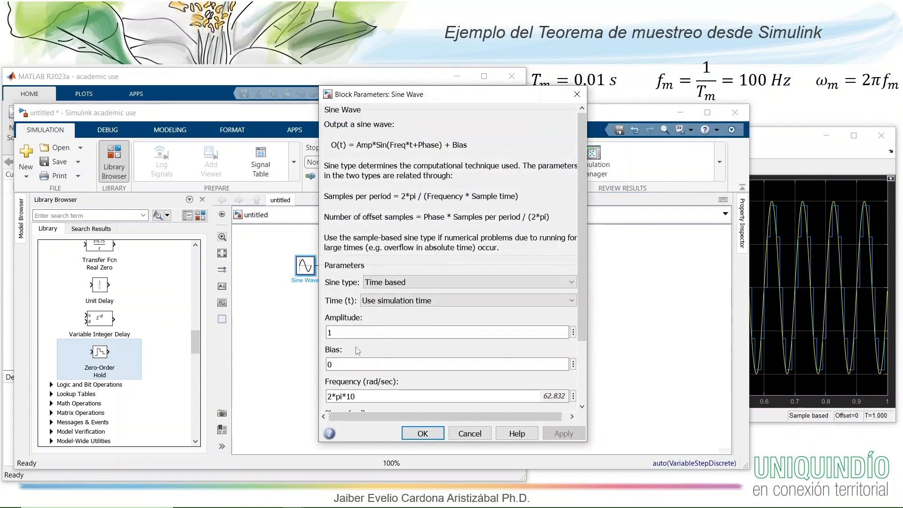
{"action": "left_click", "coordinate": [359, 395]}
{"action": "left_click", "coordinate": [359, 397]}
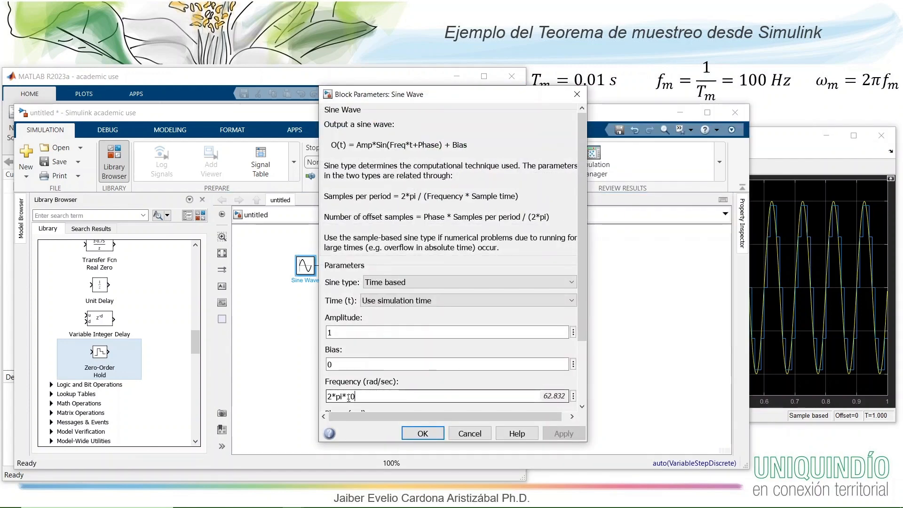
{"action": "left_click_drag", "start_coordinate": [349, 398], "coordinate": [357, 398]}
{"action": "type", "text": "20"}
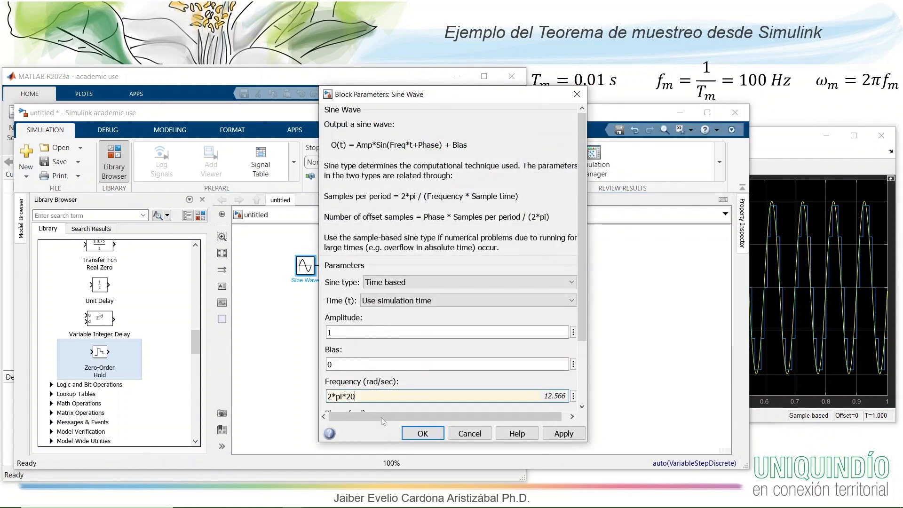
{"action": "left_click", "coordinate": [415, 433]}
- Rerun the simulation and zoom the Scope plot in on about the first 0.085 seconds
{"action": "left_click", "coordinate": [434, 155]}
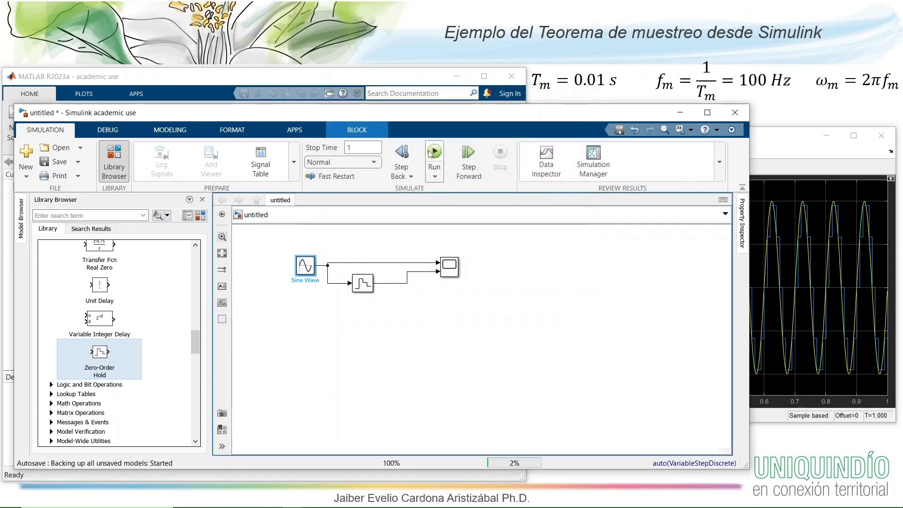
{"action": "left_click", "coordinate": [784, 140]}
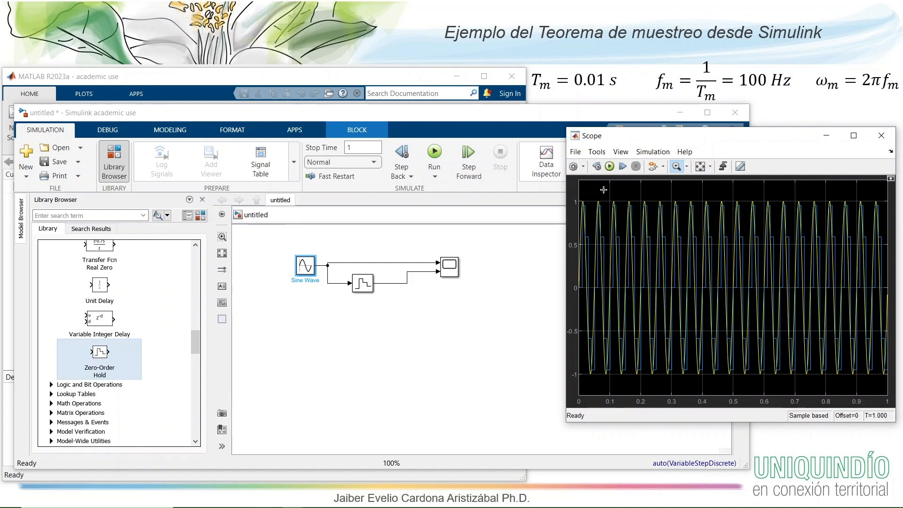
{"action": "left_click_drag", "start_coordinate": [603, 189], "coordinate": [568, 387]}
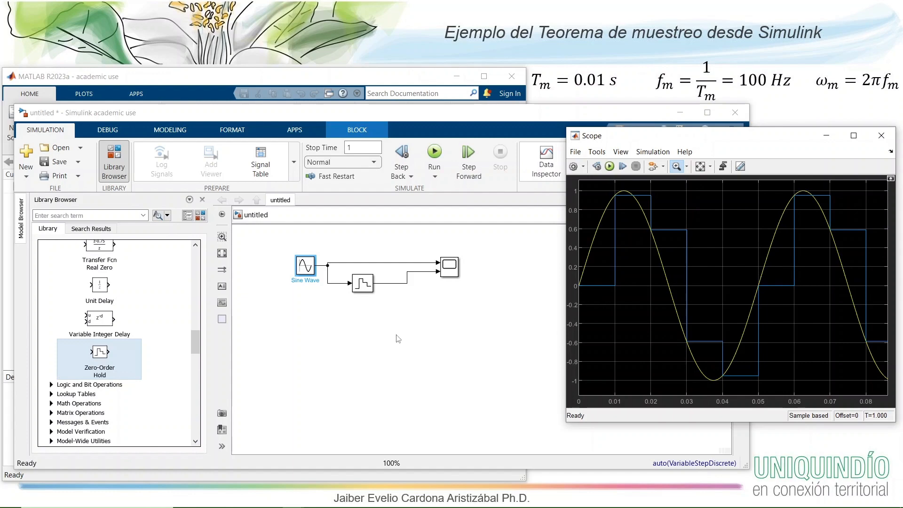
- Set the Sine Wave block's frequency to 2*pi*25 rad/sec
{"action": "double_click", "coordinate": [306, 271]}
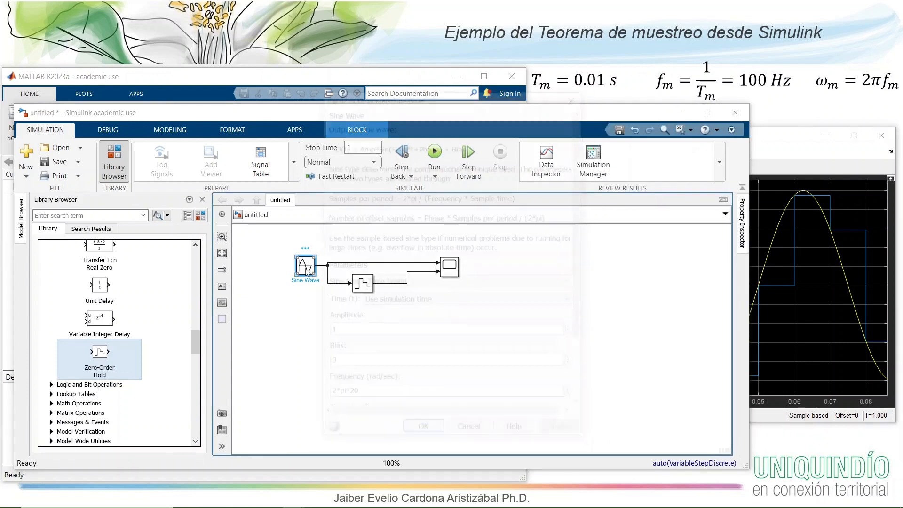
{"action": "double_click", "coordinate": [358, 396]}
{"action": "left_click", "coordinate": [393, 396]}
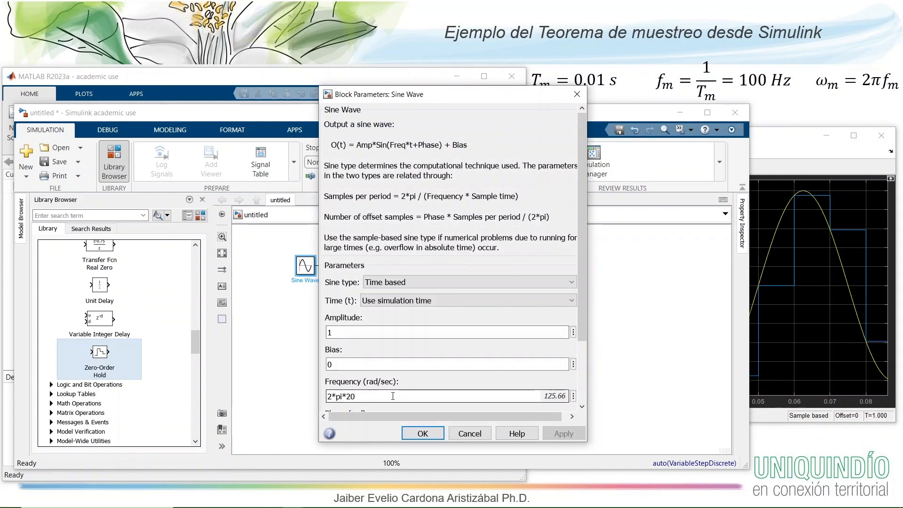
{"action": "key", "text": "BackSpace"}
{"action": "type", "text": "5"}
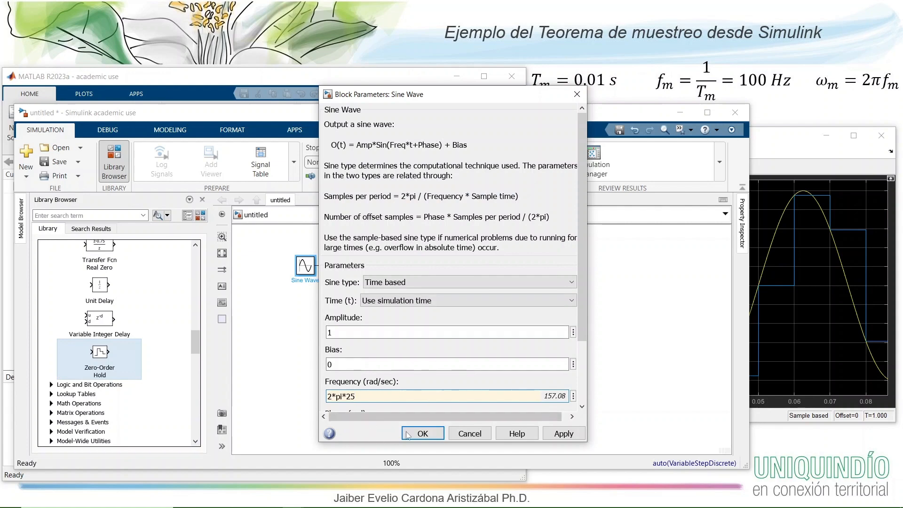
{"action": "left_click", "coordinate": [419, 434]}
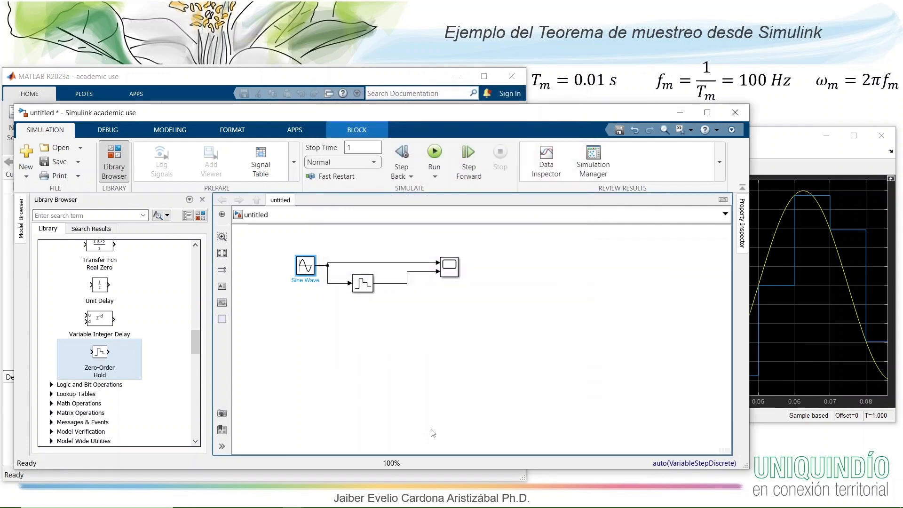
- Rerun the simulation and zoom the Scope plot in on about the first 0.08 seconds
{"action": "left_click", "coordinate": [795, 138]}
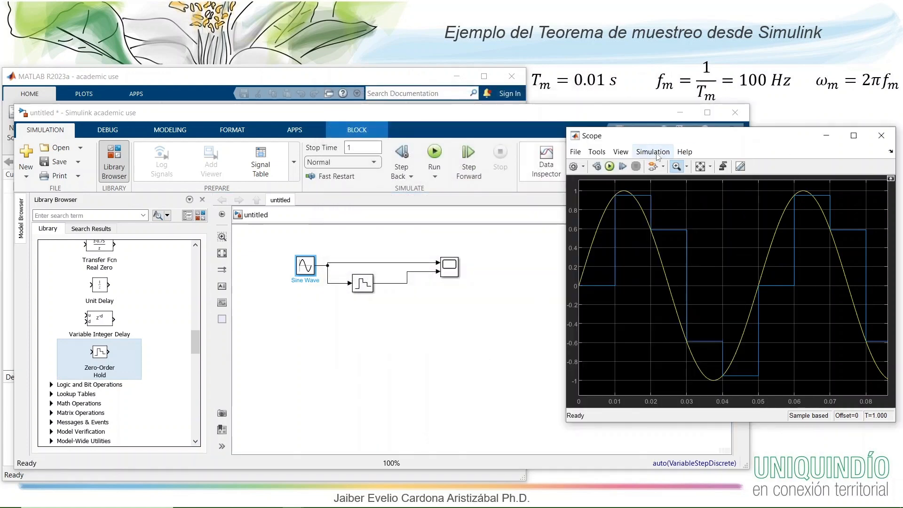
{"action": "left_click", "coordinate": [610, 167]}
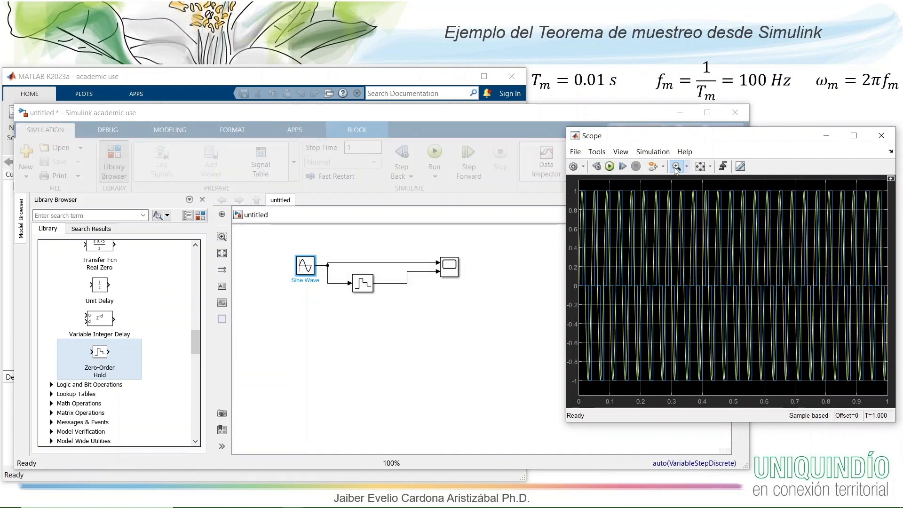
{"action": "left_click", "coordinate": [676, 167]}
{"action": "left_click_drag", "start_coordinate": [599, 185], "coordinate": [562, 391]}
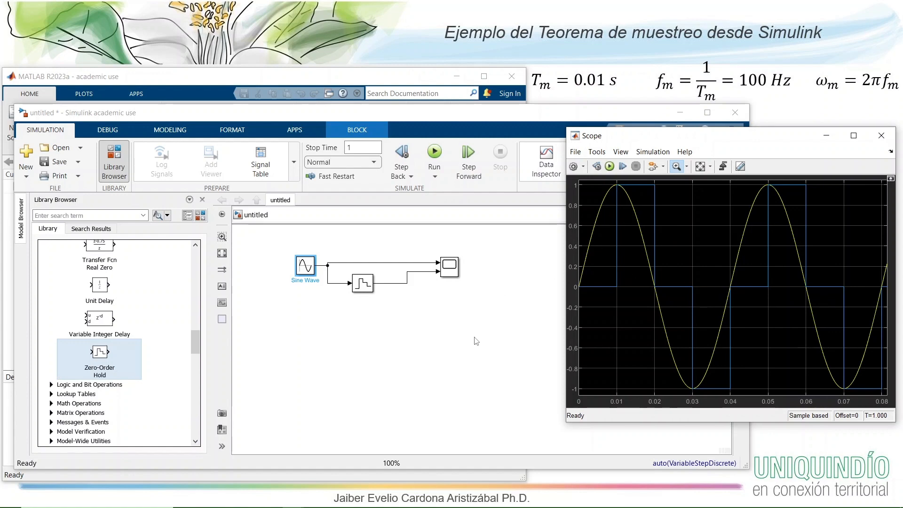
- Set the Sine Wave block's frequency to 2*pi*30 rad/sec
{"action": "left_click", "coordinate": [310, 273]}
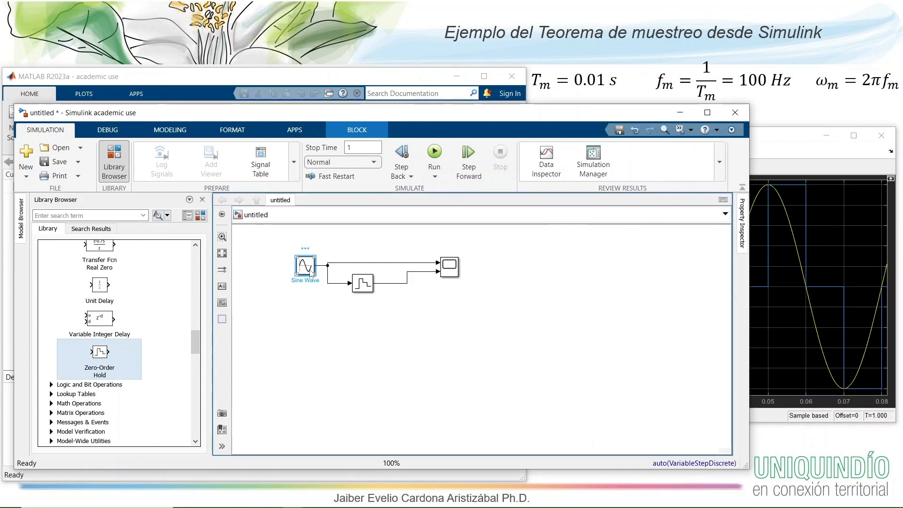
{"action": "double_click", "coordinate": [311, 272]}
{"action": "left_click_drag", "start_coordinate": [328, 396], "coordinate": [356, 395]}
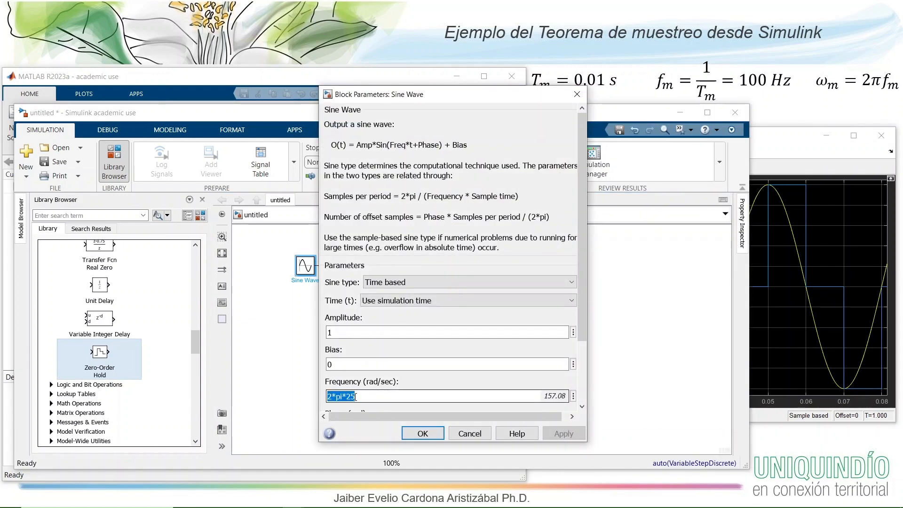
{"action": "left_click", "coordinate": [362, 397]}
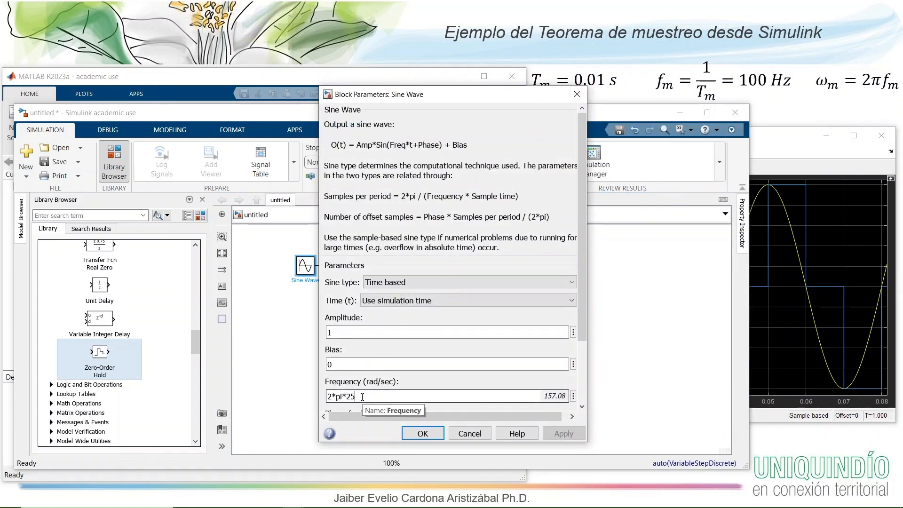
{"action": "key", "text": "BackSpace"}
{"action": "type", "text": "0"}
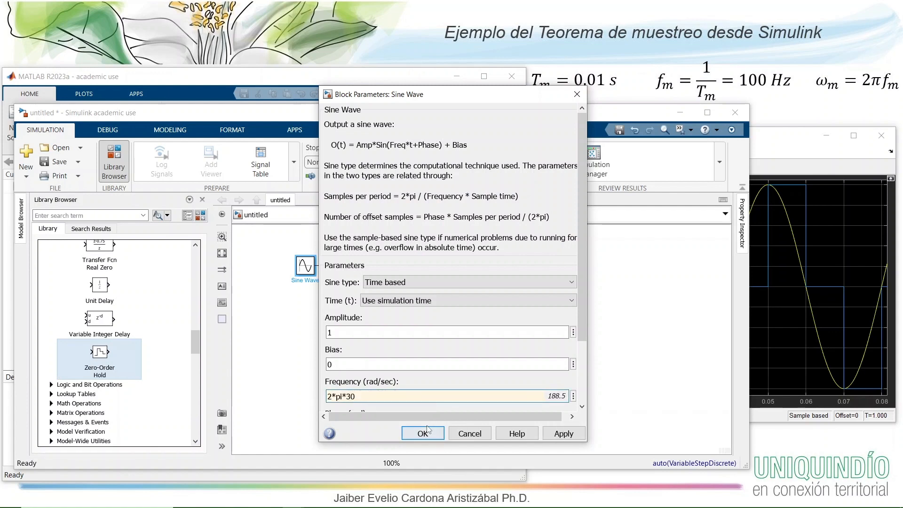
{"action": "left_click", "coordinate": [423, 434]}
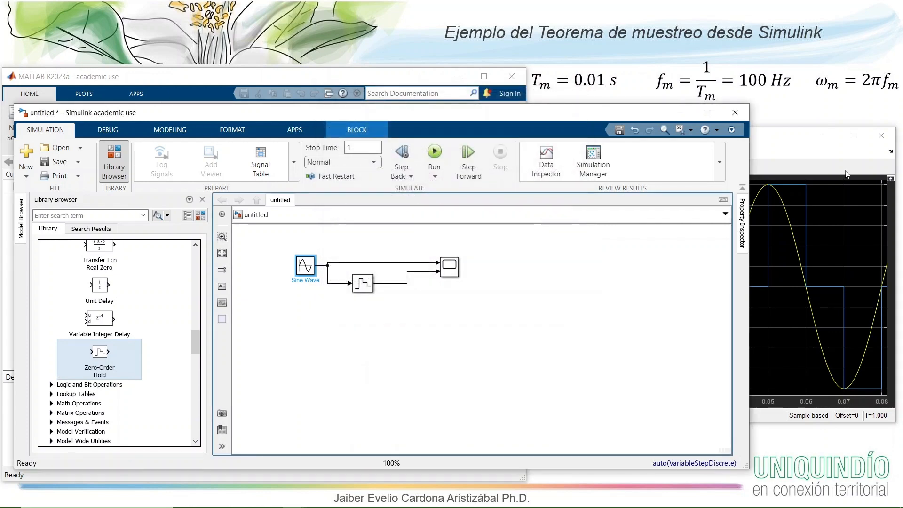
- Rerun the simulation and inspect about the first 0.07 seconds in the Scope, restoring the full view at the end
{"action": "left_click", "coordinate": [771, 139]}
{"action": "left_click", "coordinate": [610, 167]}
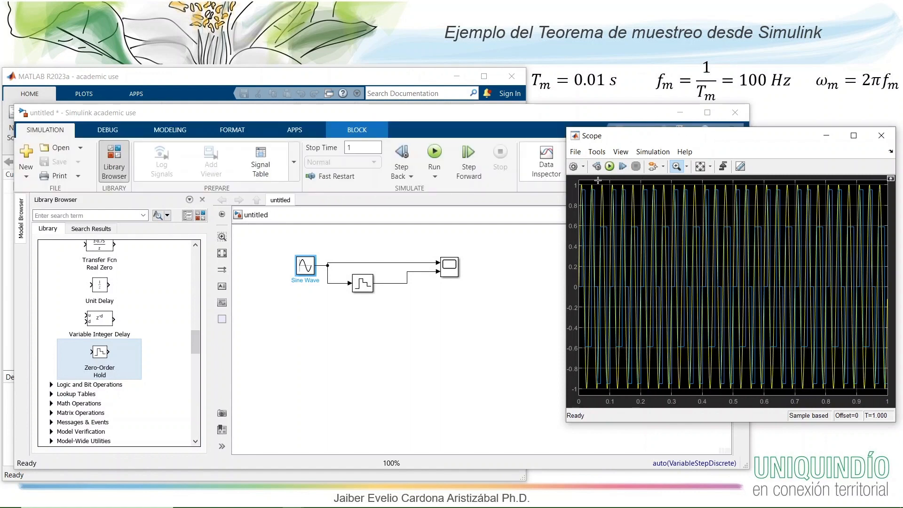
{"action": "left_click_drag", "start_coordinate": [597, 180], "coordinate": [580, 392]}
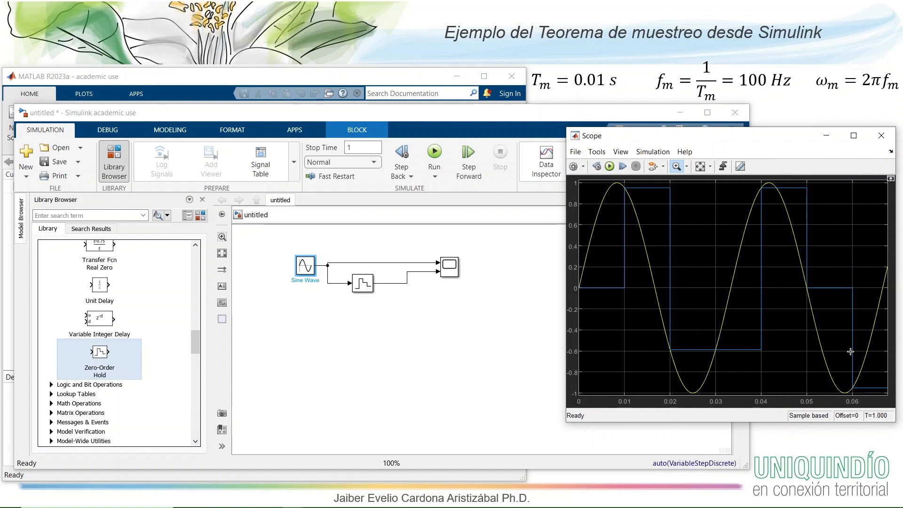
{"action": "right_click", "coordinate": [694, 210]}
{"action": "left_click", "coordinate": [719, 234]}
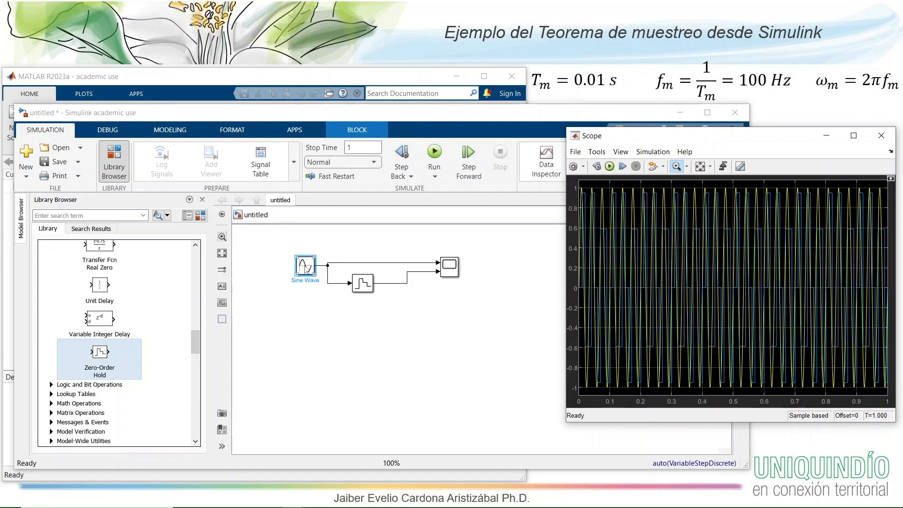
- Set the Sine Wave block's frequency to 2*pi*45 rad/sec and rerun the simulation to view it in the Scope
{"action": "left_click", "coordinate": [305, 268]}
{"action": "double_click", "coordinate": [305, 268]}
{"action": "left_click", "coordinate": [359, 395]}
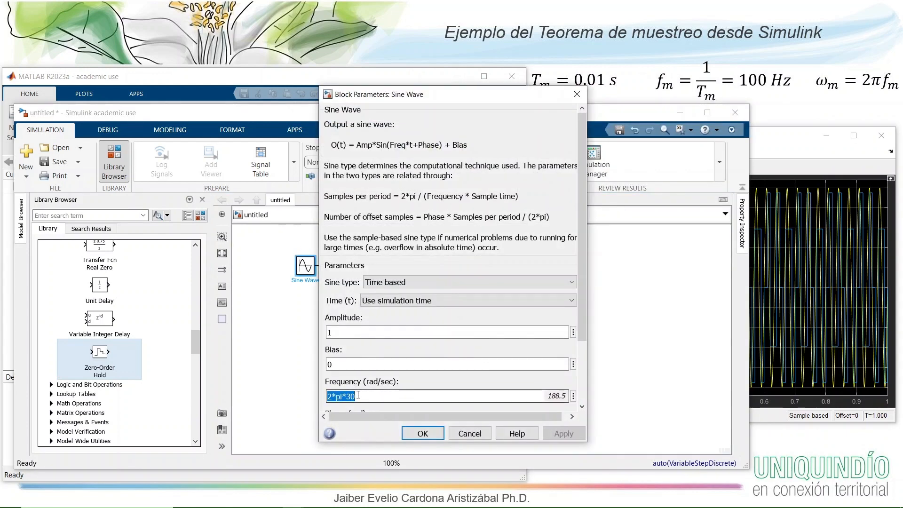
{"action": "left_click", "coordinate": [360, 395]}
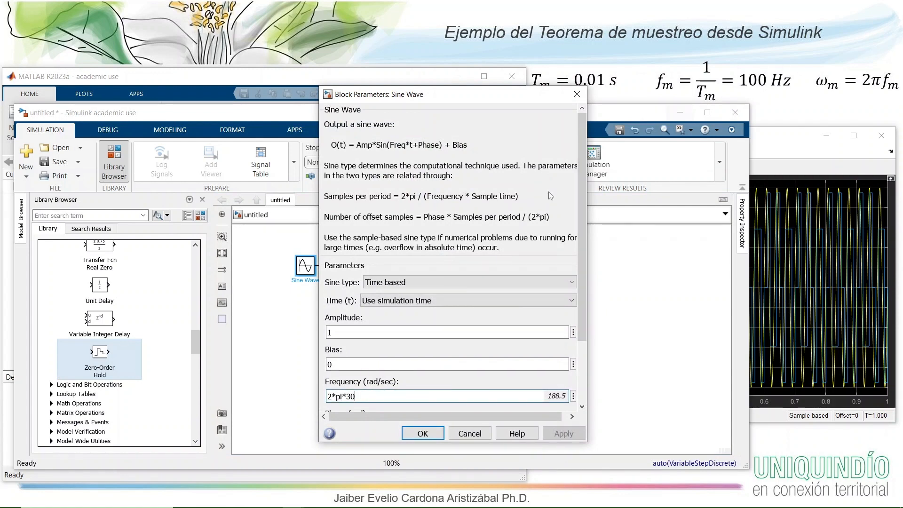
{"action": "key", "text": "BackSpace"}
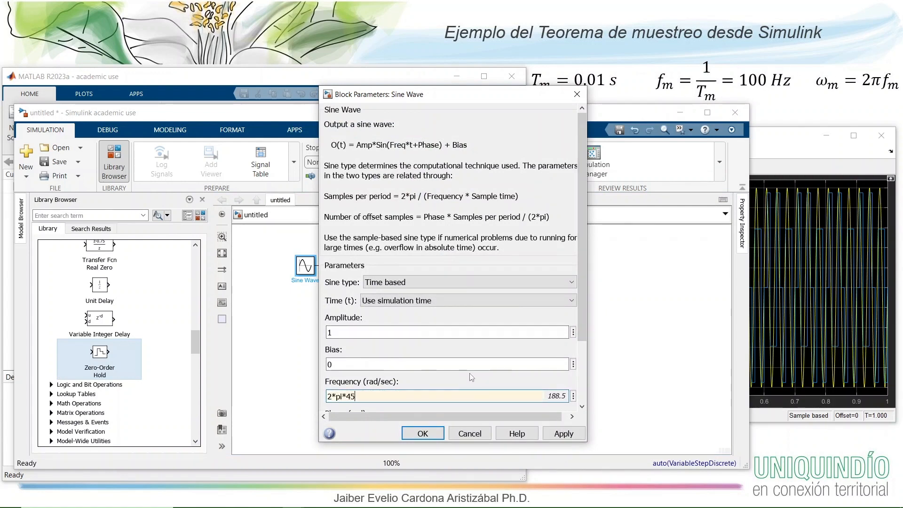
{"action": "left_click", "coordinate": [424, 434]}
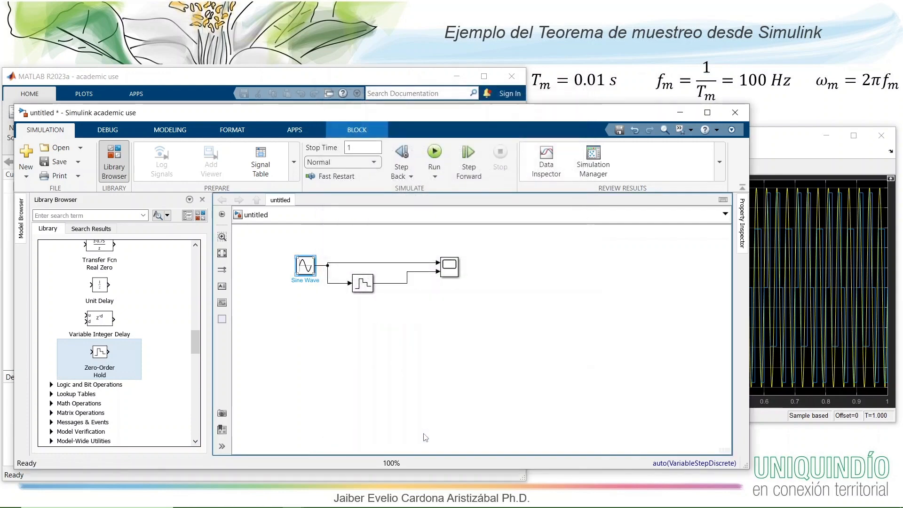
{"action": "left_click", "coordinate": [435, 153]}
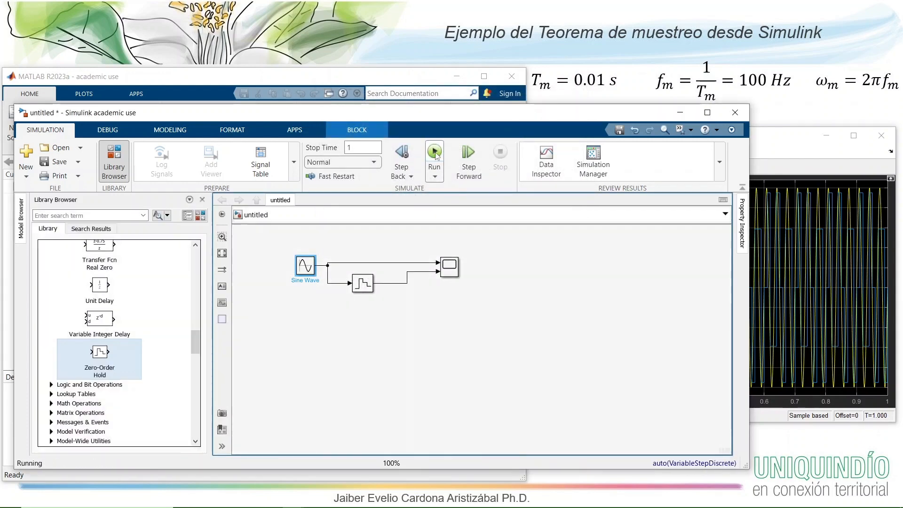
{"action": "left_click", "coordinate": [791, 163]}
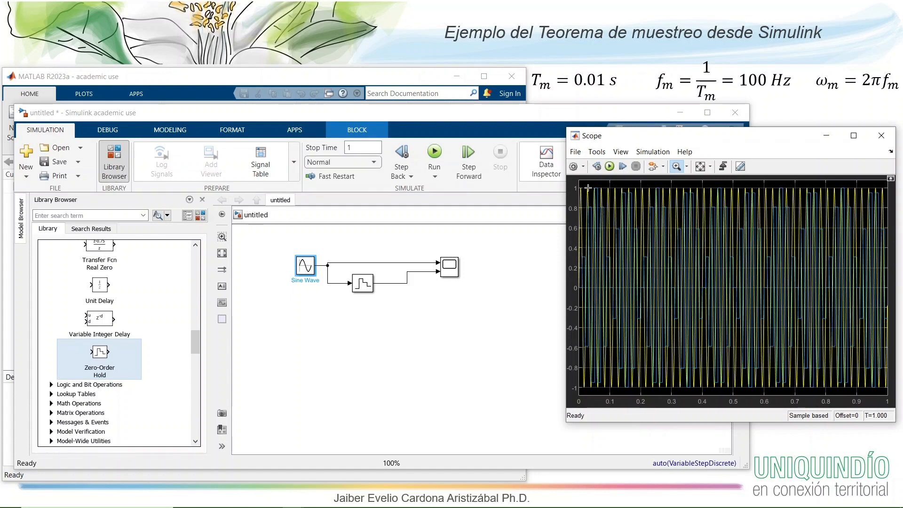
- Set the Sine Wave line's width to 2.0 in the Scope's style settings
{"action": "left_click", "coordinate": [583, 167]}
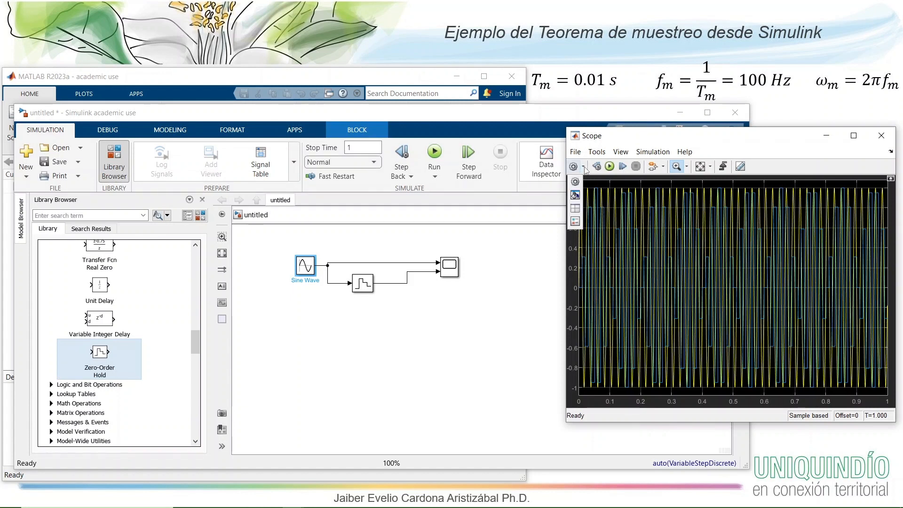
{"action": "left_click", "coordinate": [575, 195]}
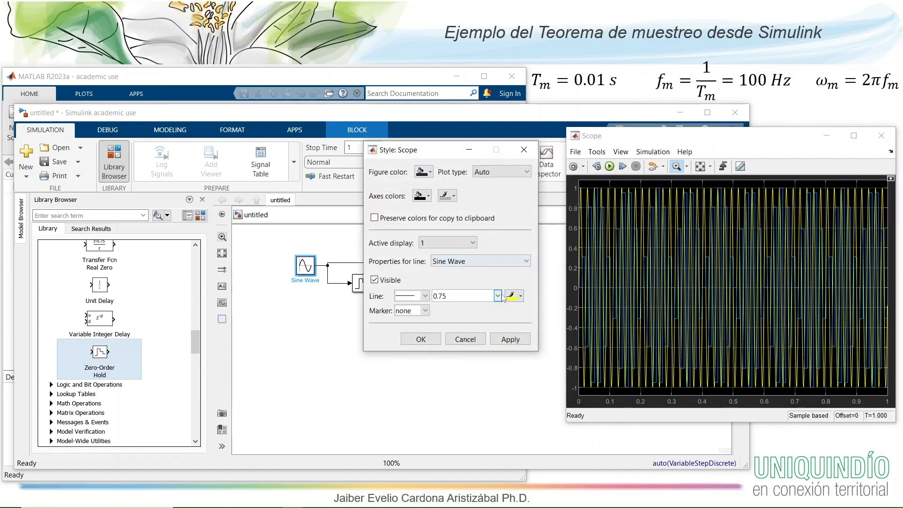
{"action": "left_click", "coordinate": [498, 296]}
{"action": "left_click", "coordinate": [476, 336]}
{"action": "left_click", "coordinate": [510, 339]}
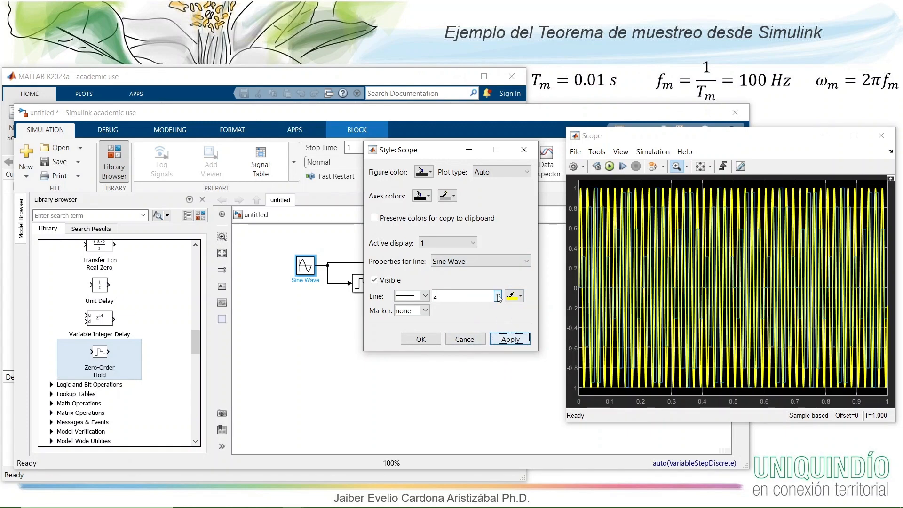
{"action": "left_click", "coordinate": [498, 296]}
{"action": "left_click", "coordinate": [462, 331]}
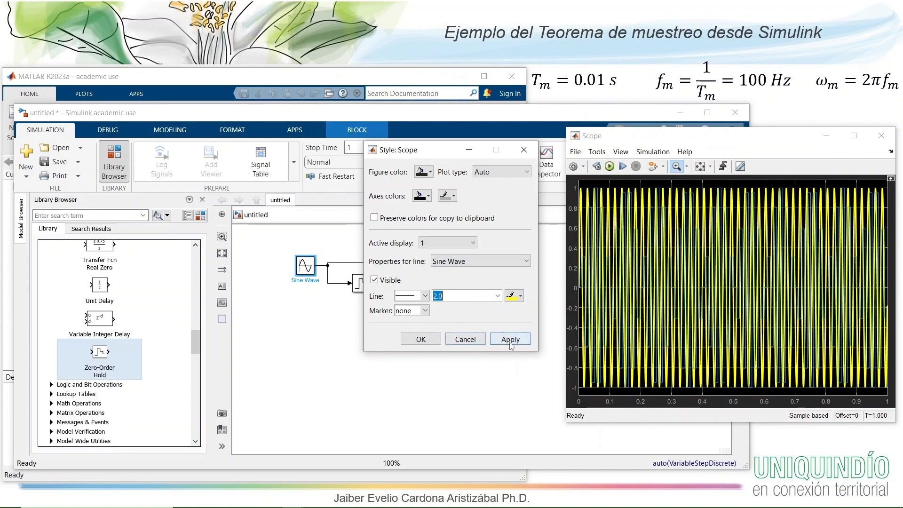
{"action": "left_click", "coordinate": [511, 343]}
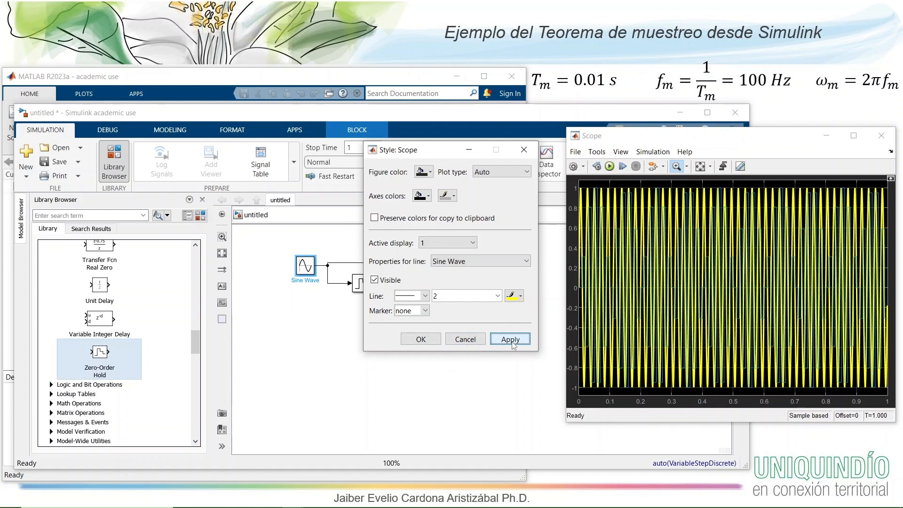
- Set the Zero-Order Hold line's width to 2.0 and accept the Scope's style settings
{"action": "left_click", "coordinate": [520, 296]}
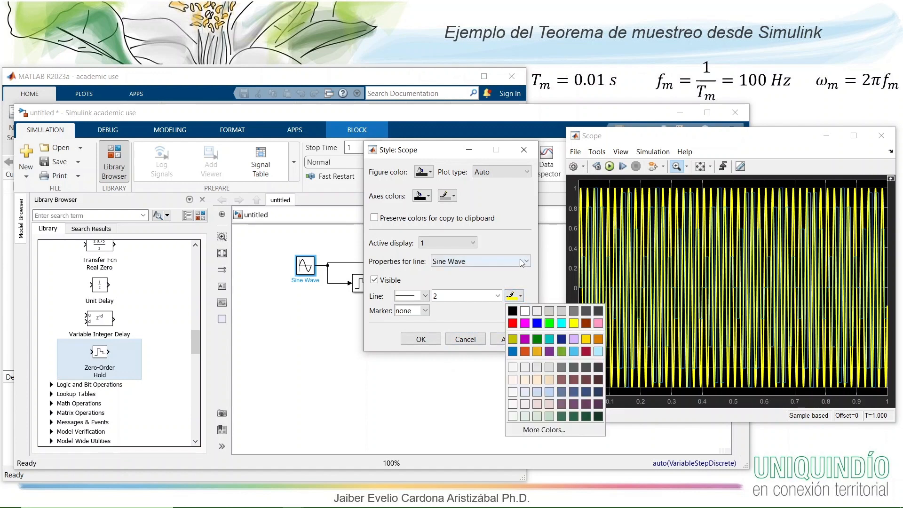
{"action": "left_click", "coordinate": [522, 262]}
{"action": "left_click", "coordinate": [517, 280]}
{"action": "left_click", "coordinate": [498, 296]}
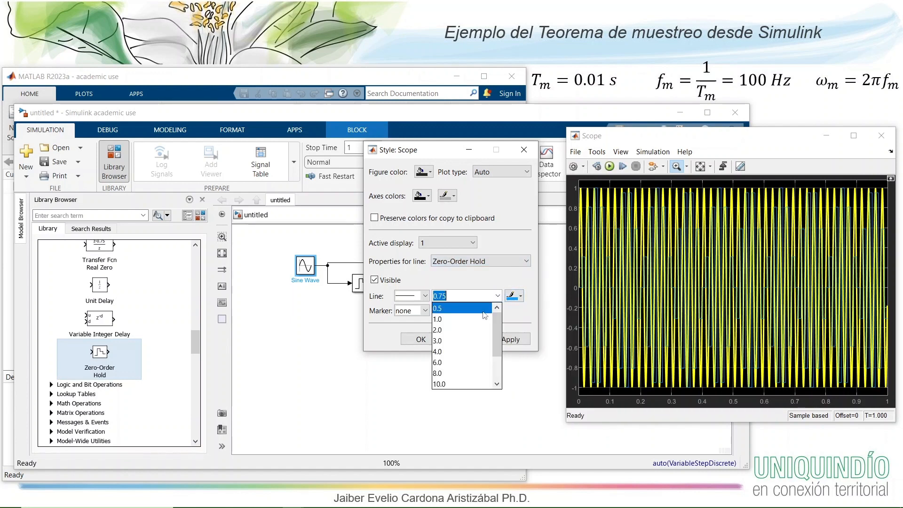
{"action": "left_click", "coordinate": [482, 330]}
{"action": "left_click", "coordinate": [518, 338]}
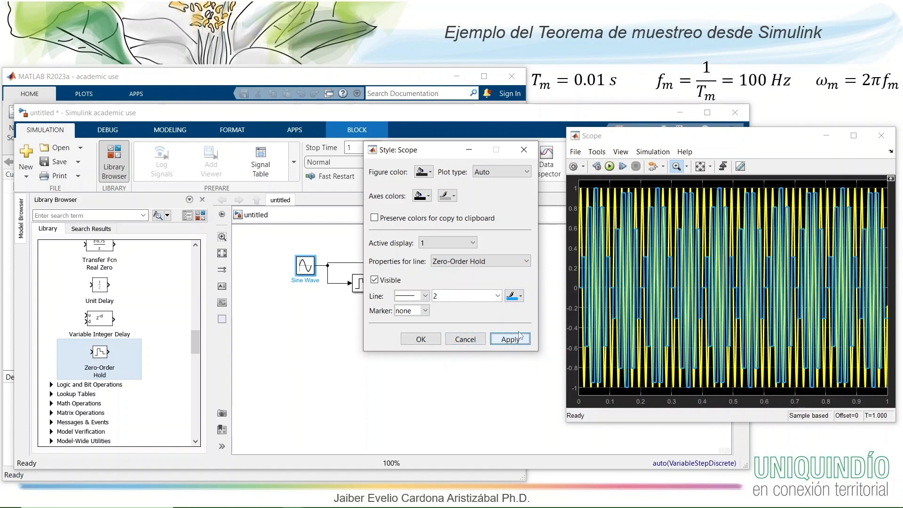
{"action": "left_click", "coordinate": [420, 339]}
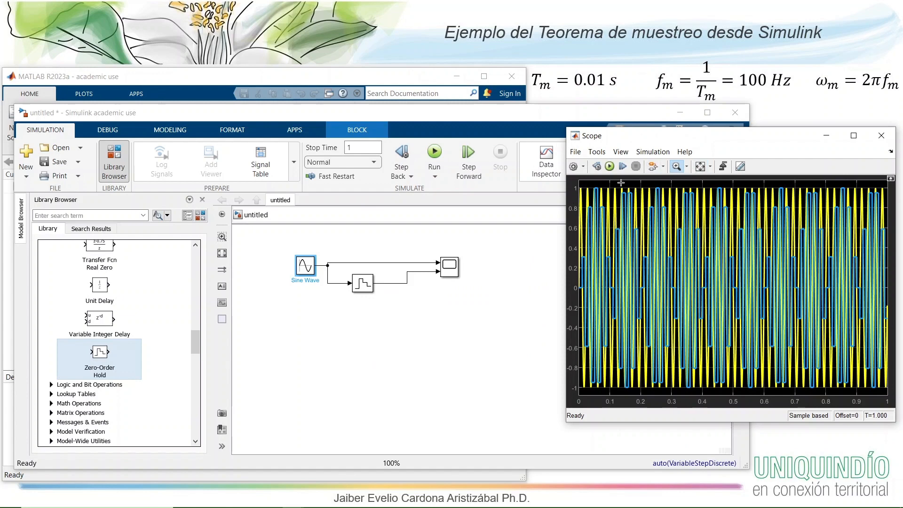
- Zoom the Scope in on about the first 0.075 seconds to compare both signals and restore the full view
{"action": "left_click_drag", "start_coordinate": [601, 183], "coordinate": [572, 397]}
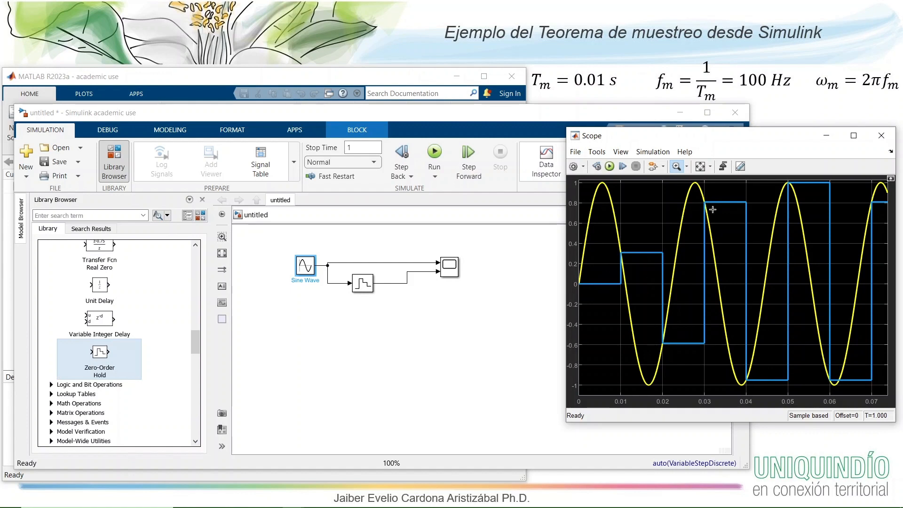
{"action": "right_click", "coordinate": [663, 213]}
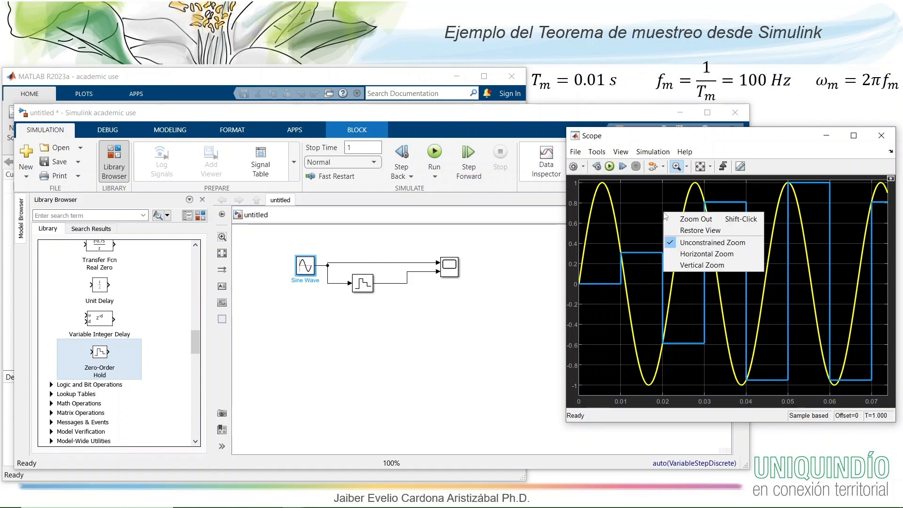
{"action": "left_click", "coordinate": [706, 231]}
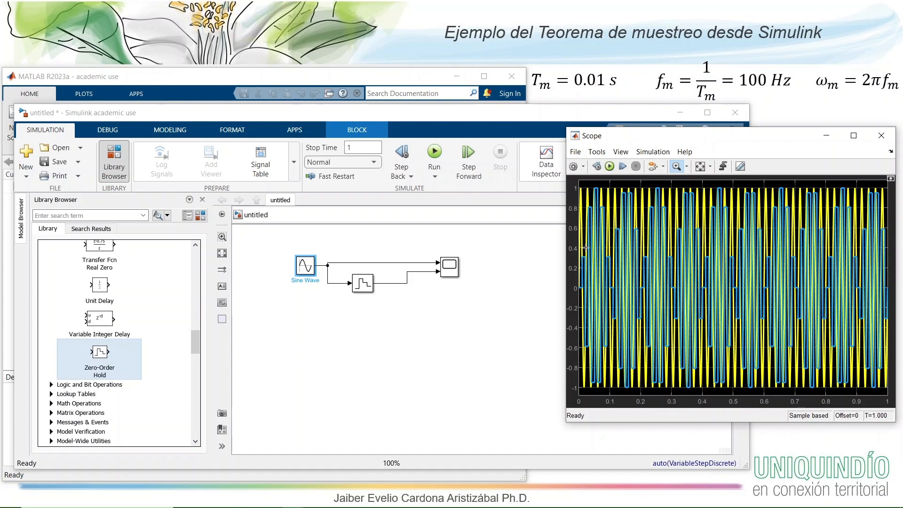
- Duplicate the Sine Wave block and place the copy below the original in the model
{"action": "left_click", "coordinate": [308, 269]}
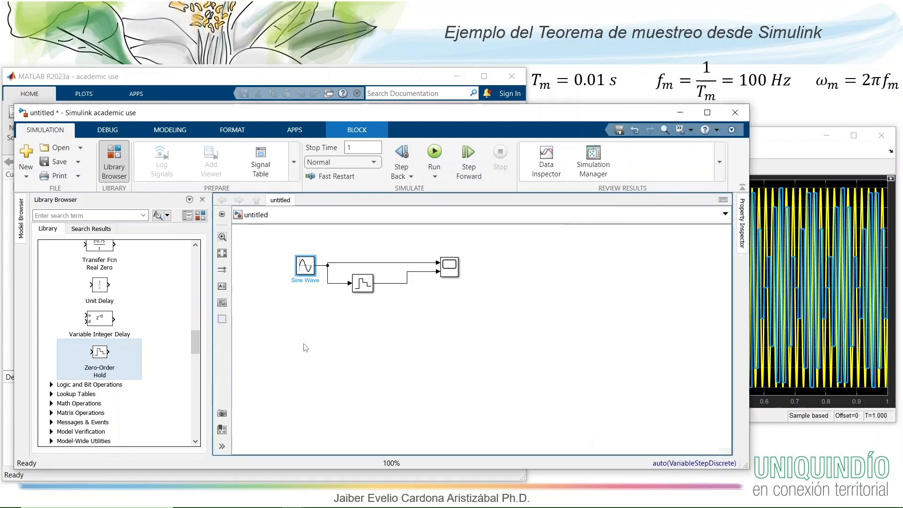
{"action": "left_click", "coordinate": [337, 318]}
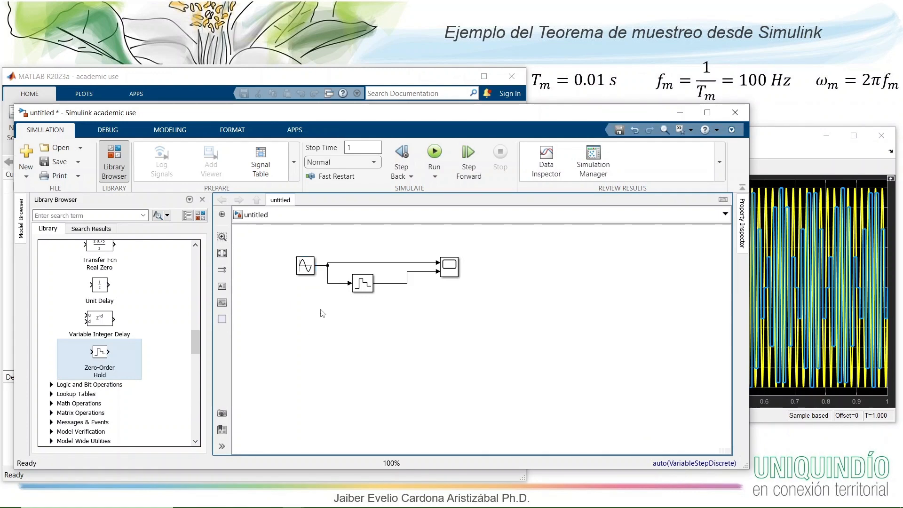
{"action": "left_click", "coordinate": [306, 267]}
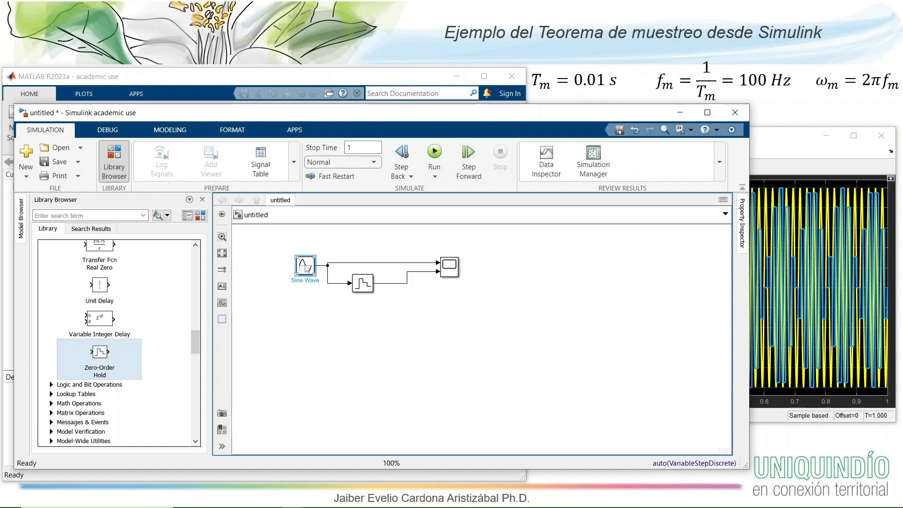
{"action": "left_click", "coordinate": [319, 325]}
{"action": "key", "text": "ctrl+v"}
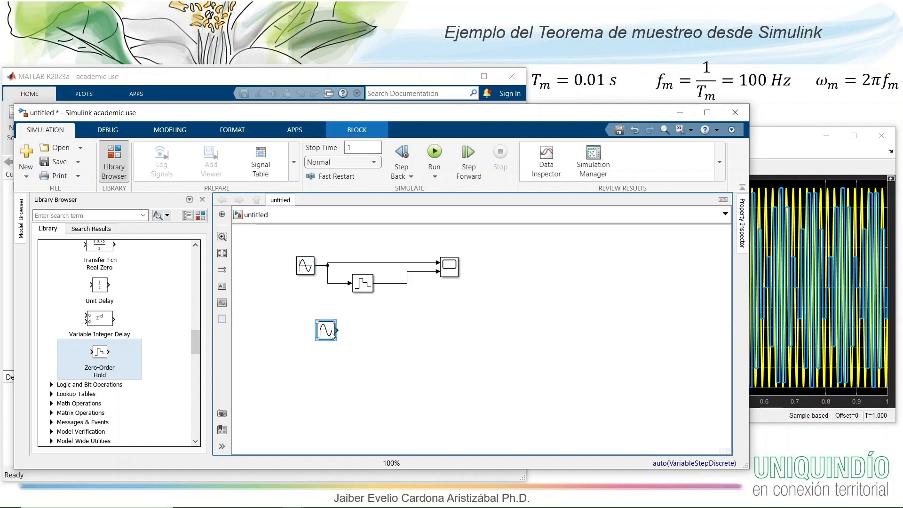
- Set the copied Sine Wave block's frequency to 2*pi*5 rad/sec
{"action": "double_click", "coordinate": [320, 328]}
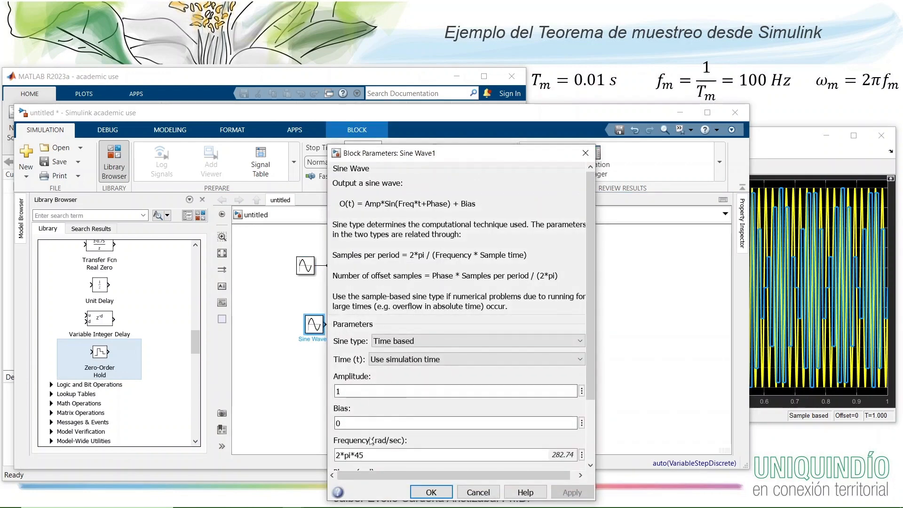
{"action": "triple_click", "coordinate": [372, 454]}
{"action": "left_click", "coordinate": [357, 454]}
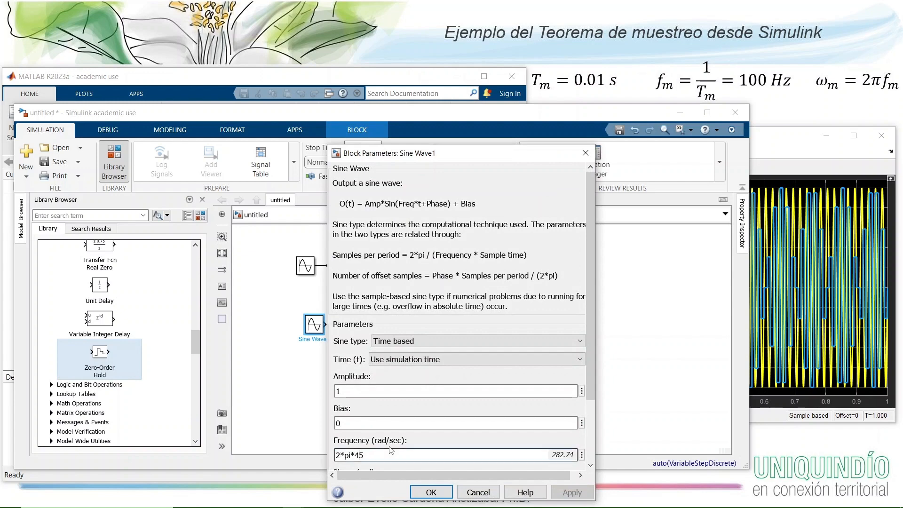
{"action": "key", "text": "BackSpace"}
{"action": "left_click", "coordinate": [432, 492]}
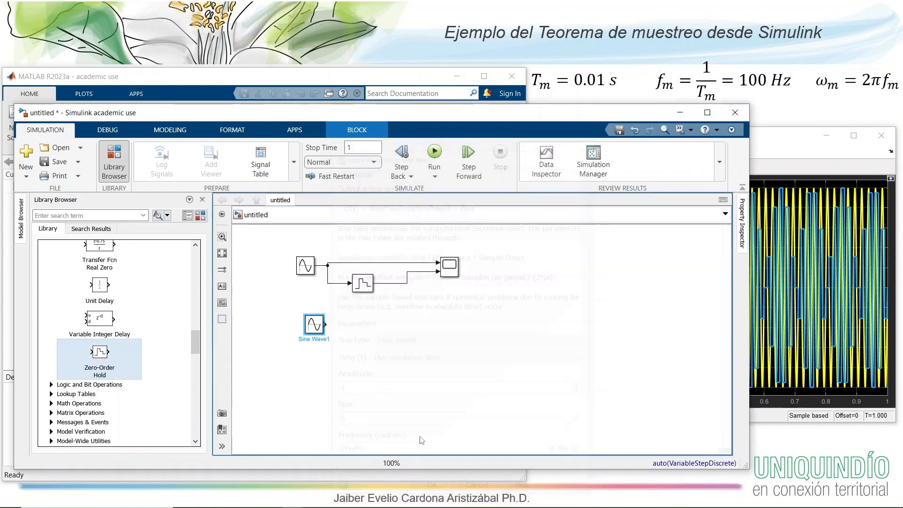
- Connect the lower Sine Wave block's output to a third input of the Scope and run the simulation
{"action": "mouse_move", "coordinate": [328, 323]}
{"action": "left_mouse_down"}
{"action": "mouse_move", "coordinate": [450, 280]}
{"action": "mouse_move", "coordinate": [450, 266]}
{"action": "left_mouse_up"}
{"action": "left_click", "coordinate": [772, 138]}
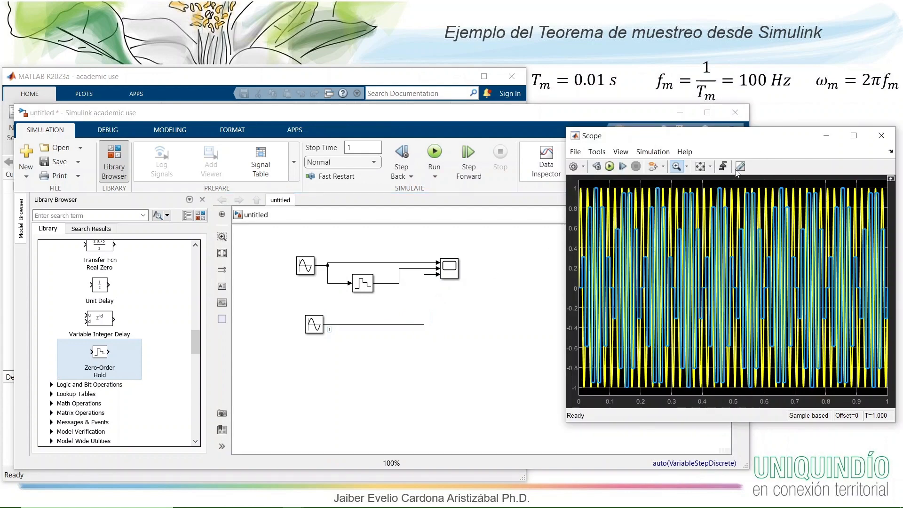
{"action": "left_click", "coordinate": [609, 167]}
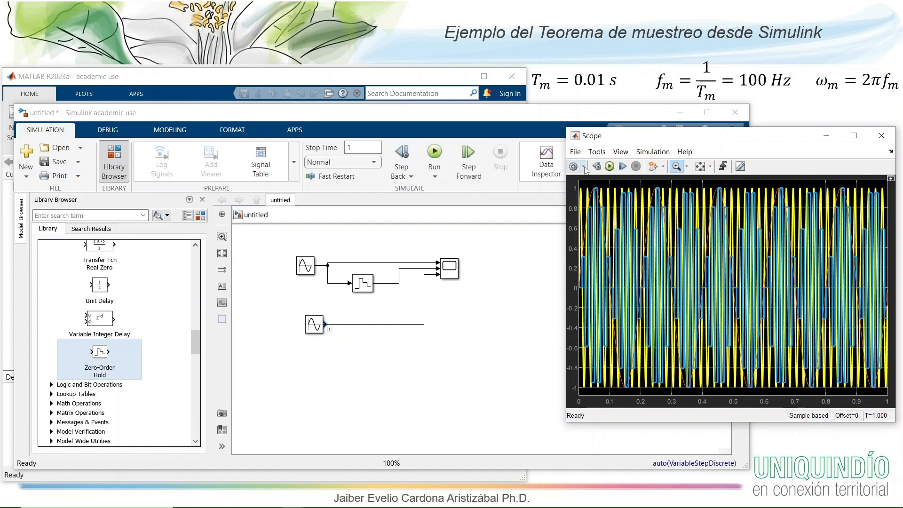
- Set the Sine Wave1 line's width to 2.0 in the Scope's style settings and accept them
{"action": "left_click", "coordinate": [584, 167]}
{"action": "left_click", "coordinate": [575, 194]}
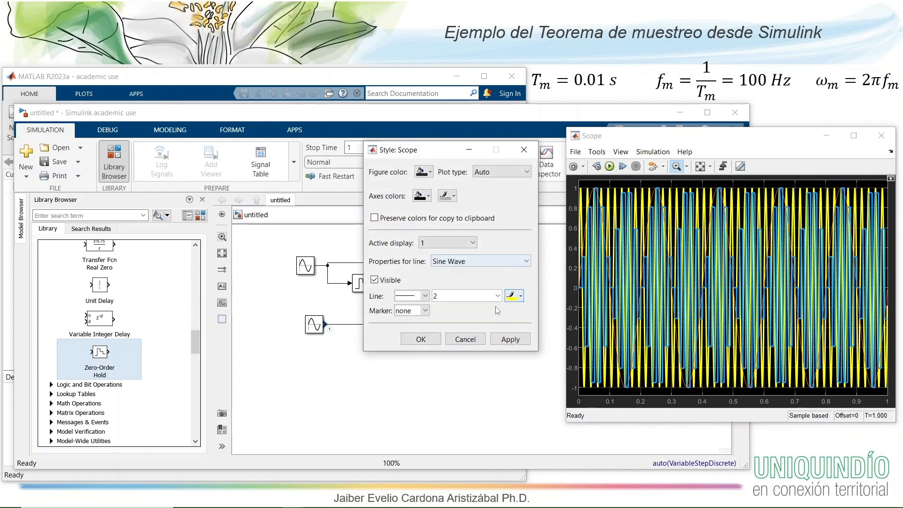
{"action": "left_click", "coordinate": [485, 261]}
{"action": "left_click", "coordinate": [471, 292]}
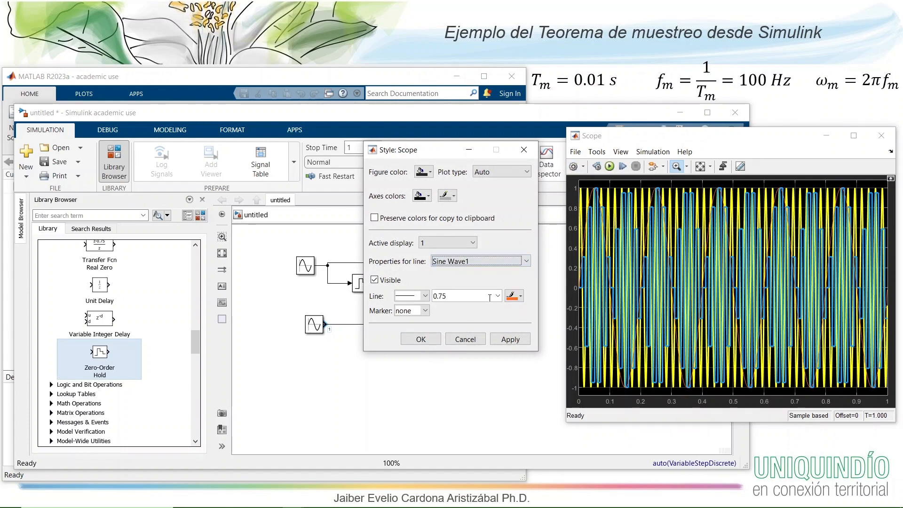
{"action": "left_click", "coordinate": [497, 296]}
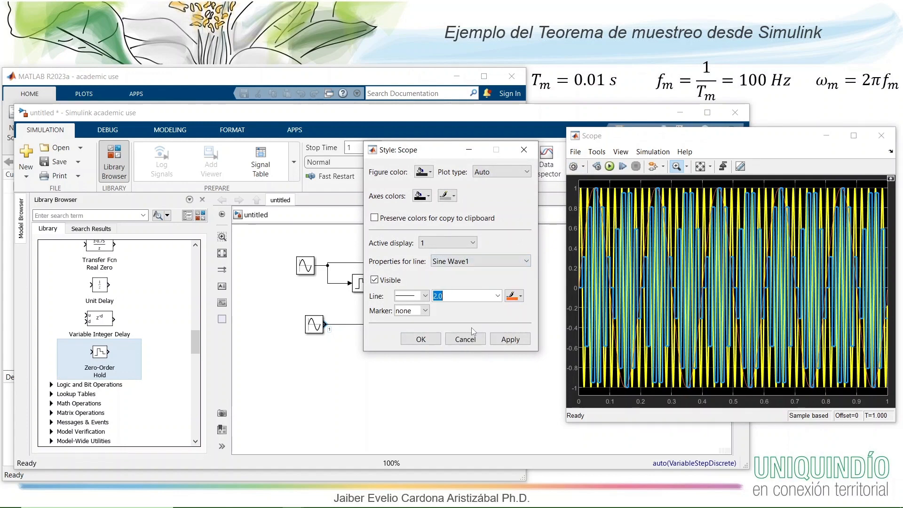
{"action": "left_click", "coordinate": [432, 340]}
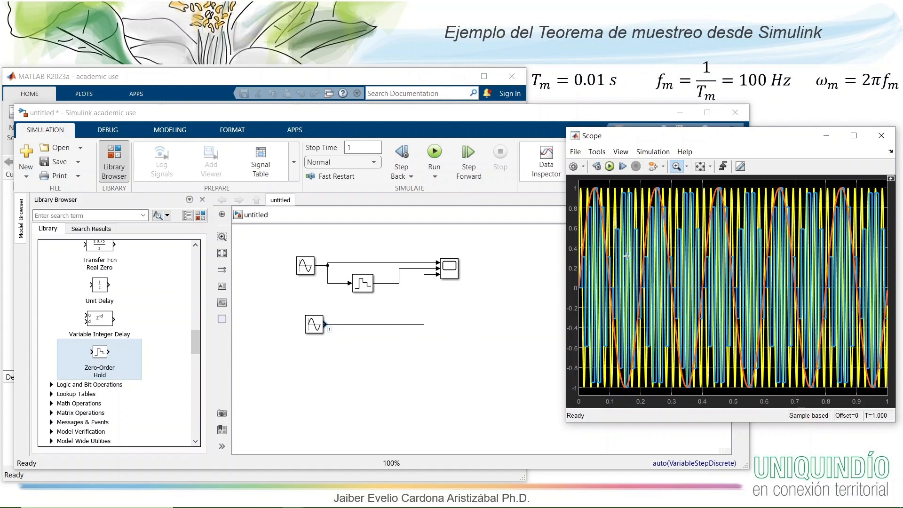
- Show the legend in the Scope and hide the Sine Wave signal
{"action": "left_click", "coordinate": [621, 152]}
{"action": "left_click", "coordinate": [650, 200]}
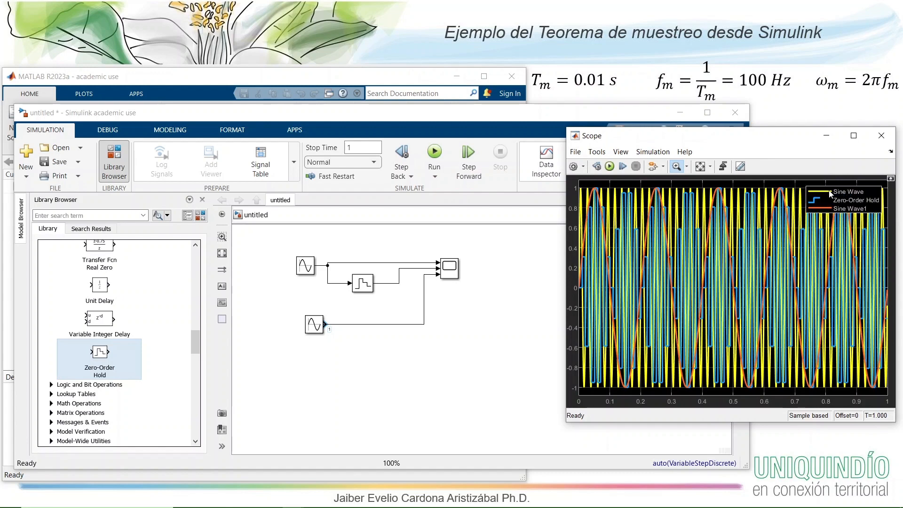
{"action": "left_click", "coordinate": [830, 192]}
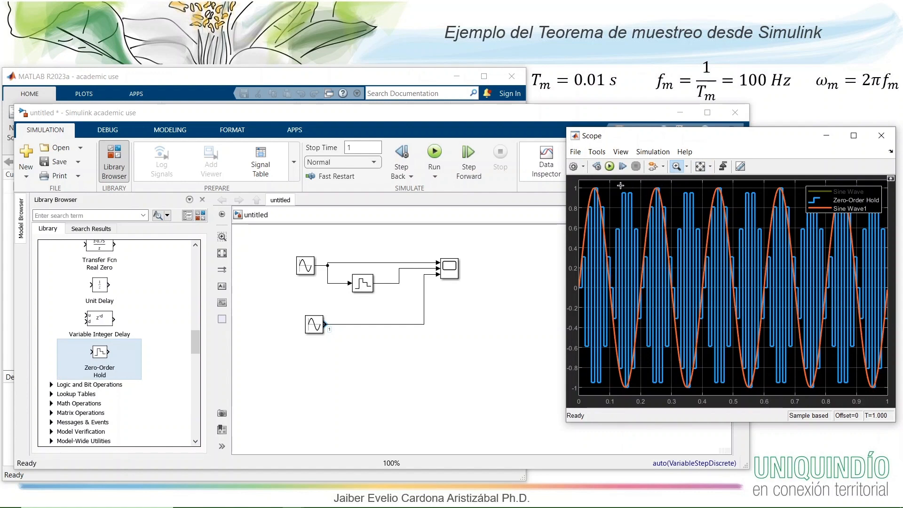
- Zoom the Scope in on about the first 0.125 seconds to compare Zero-Order Hold with Sine Wave1 and restore the full view
{"action": "left_click_drag", "start_coordinate": [617, 181], "coordinate": [572, 396]}
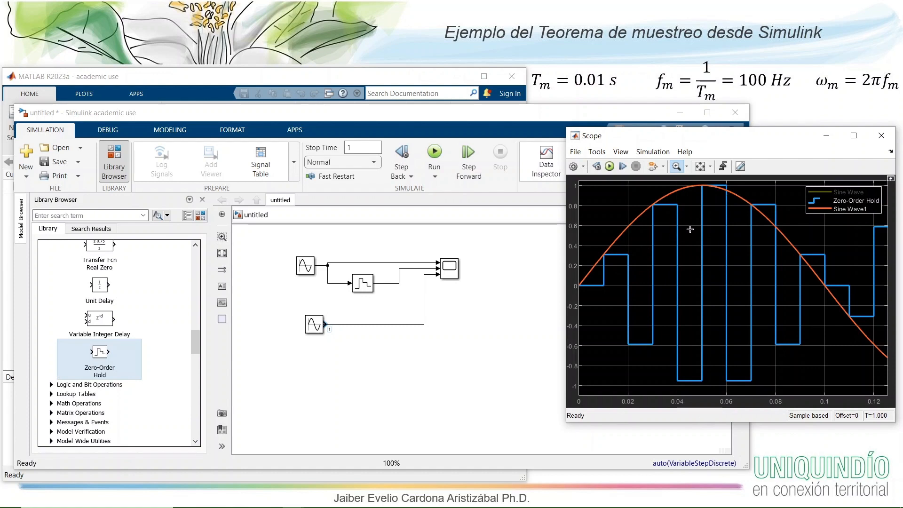
{"action": "right_click", "coordinate": [619, 213]}
{"action": "left_click", "coordinate": [640, 226]}
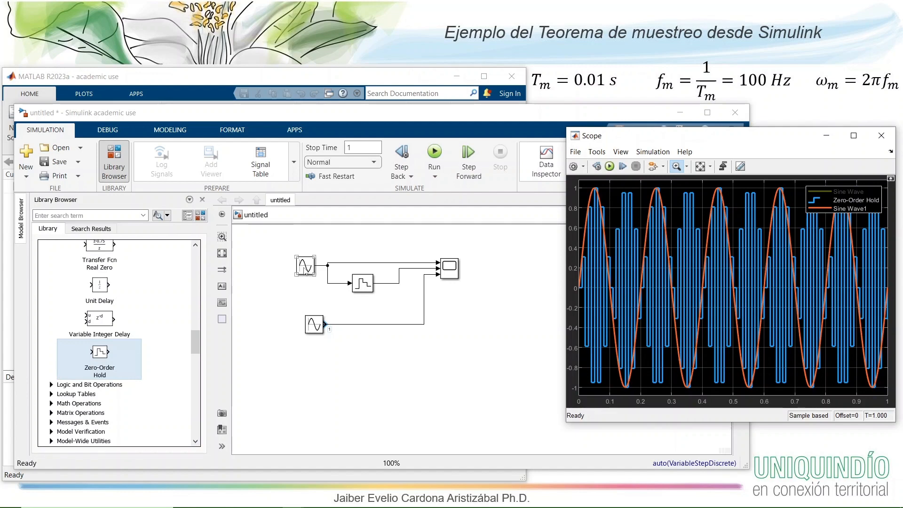
- Set the original Sine Wave block's frequency to 2*pi*55 rad/sec, run the simulation and bring the Scope to the front
{"action": "double_click", "coordinate": [306, 268]}
{"action": "left_click", "coordinate": [340, 397]}
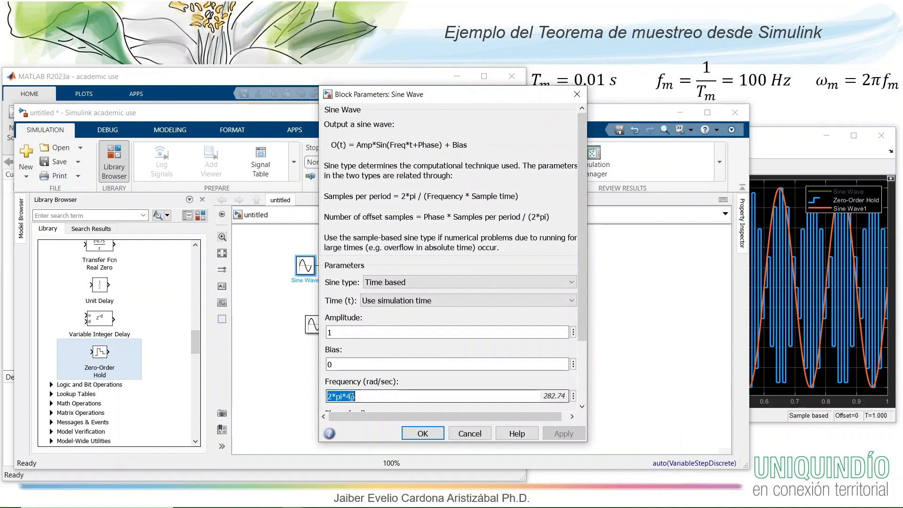
{"action": "left_click", "coordinate": [349, 397]}
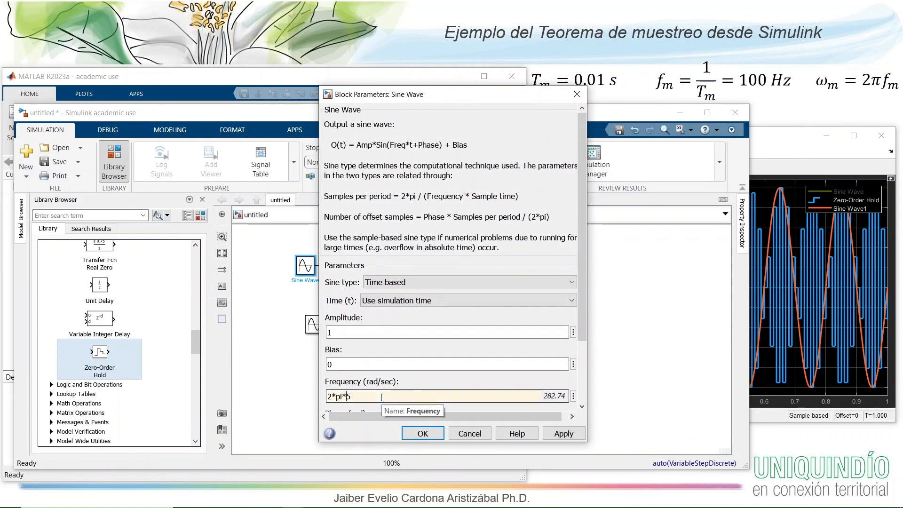
{"action": "key", "text": "BackSpace"}
{"action": "type", "text": "5"}
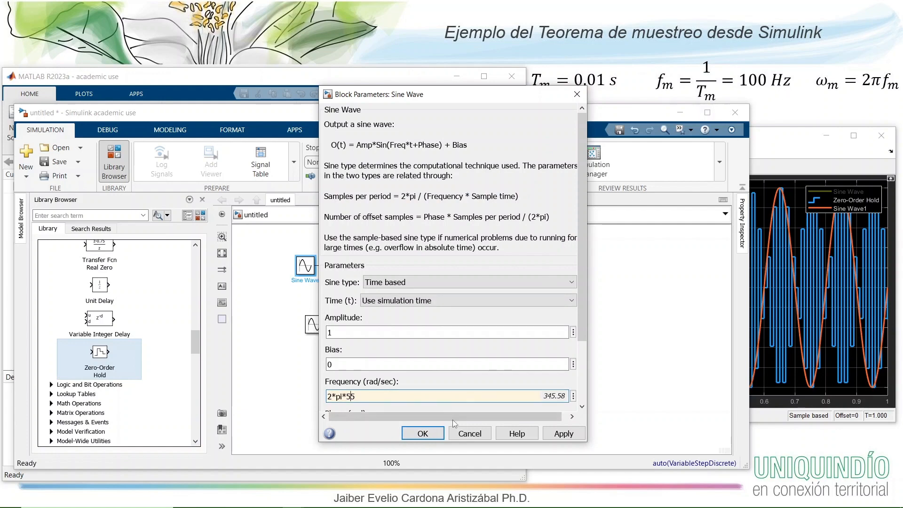
{"action": "left_click", "coordinate": [423, 433]}
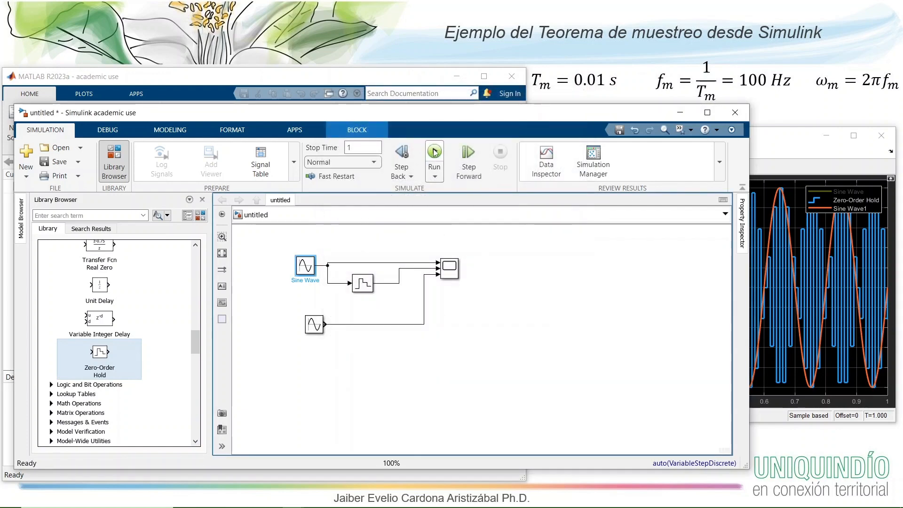
{"action": "left_click", "coordinate": [434, 151]}
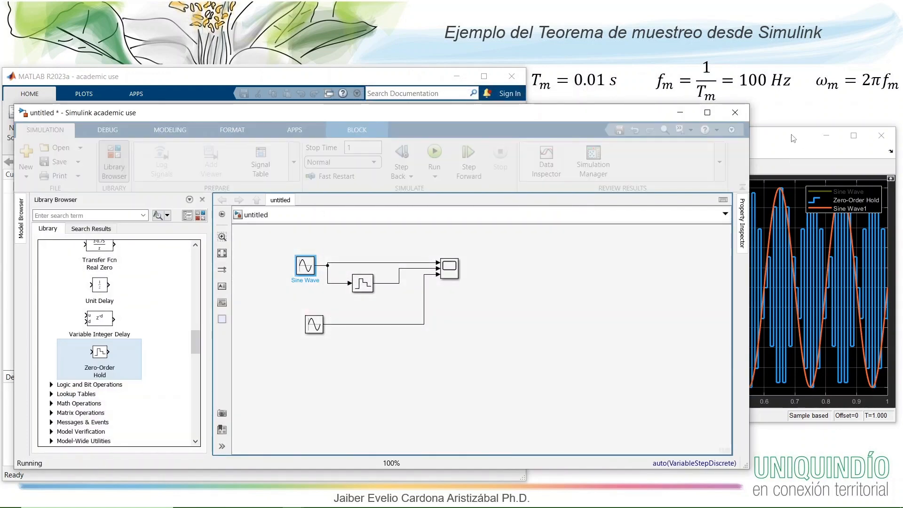
{"action": "left_click", "coordinate": [794, 138]}
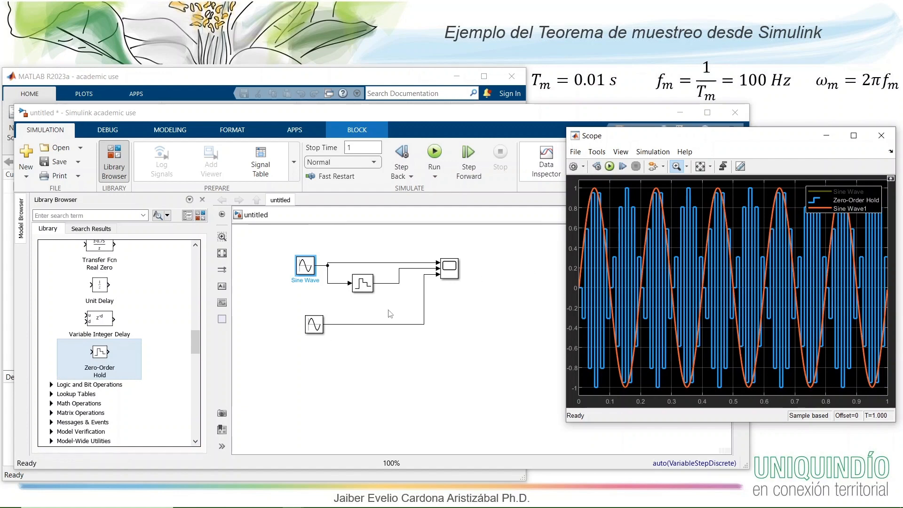
{"action": "double_click", "coordinate": [314, 325]}
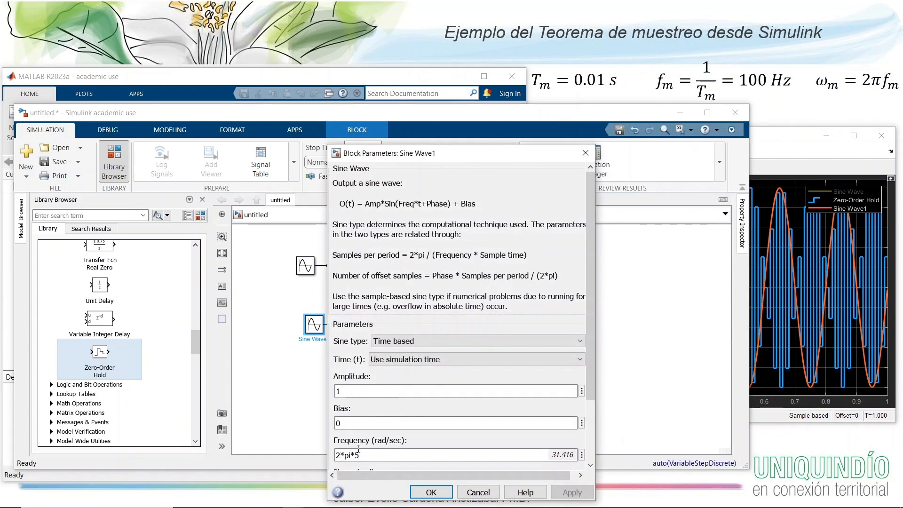
{"action": "double_click", "coordinate": [362, 455]}
{"action": "left_click", "coordinate": [463, 494]}
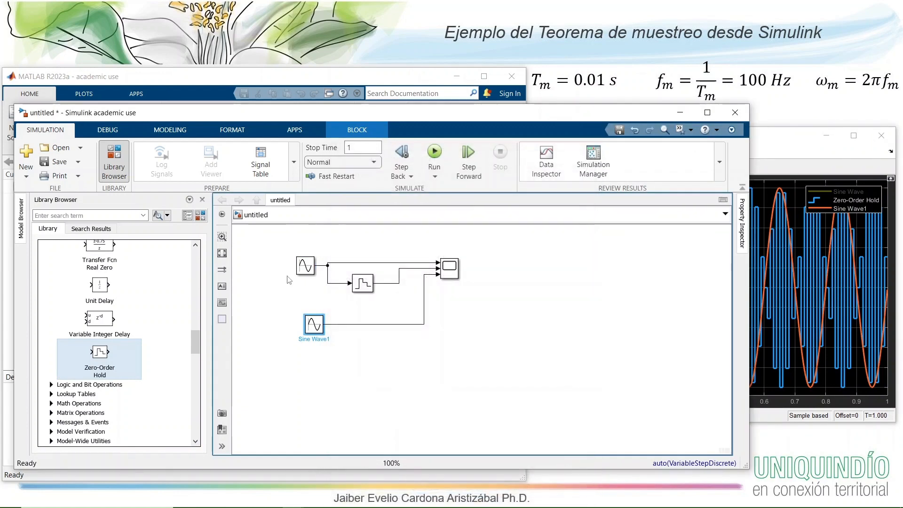
- Set the original Sine Wave block's frequency to 2*pi*45 rad/sec and rerun the simulation with the Scope in front
{"action": "double_click", "coordinate": [305, 265]}
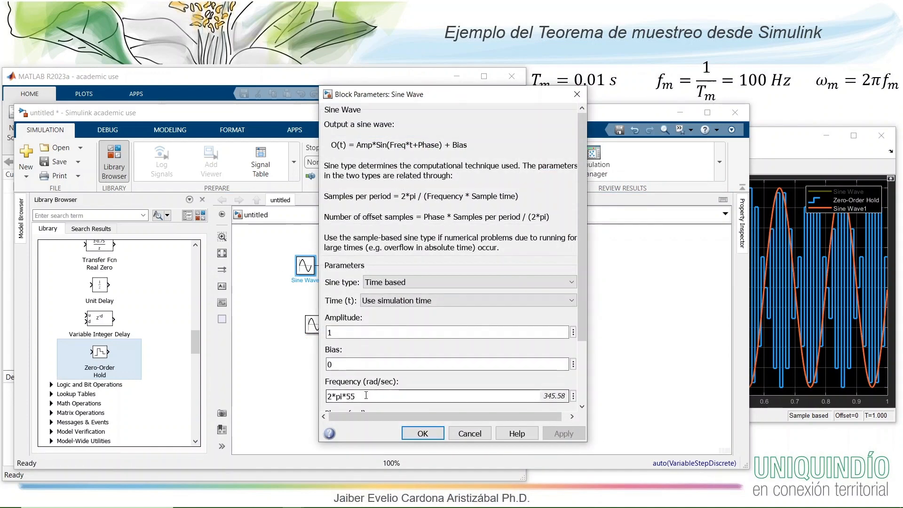
{"action": "double_click", "coordinate": [353, 396]}
{"action": "left_click_drag", "start_coordinate": [348, 396], "coordinate": [352, 396]}
{"action": "type", "text": "9"}
{"action": "left_click", "coordinate": [432, 433]}
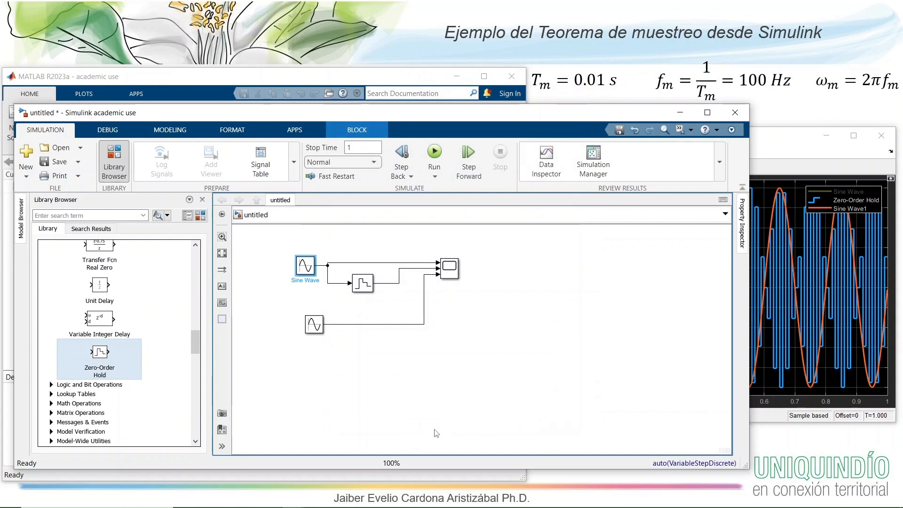
{"action": "left_click", "coordinate": [813, 136]}
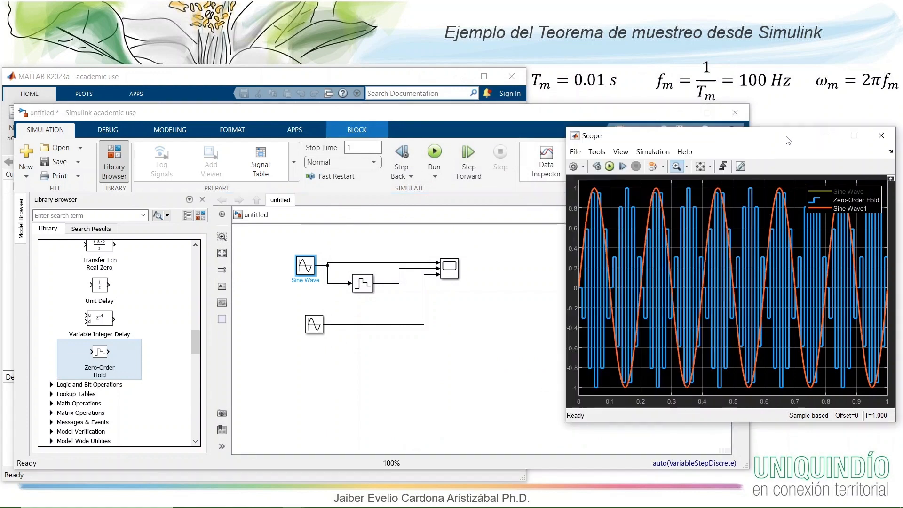
{"action": "left_click", "coordinate": [610, 168]}
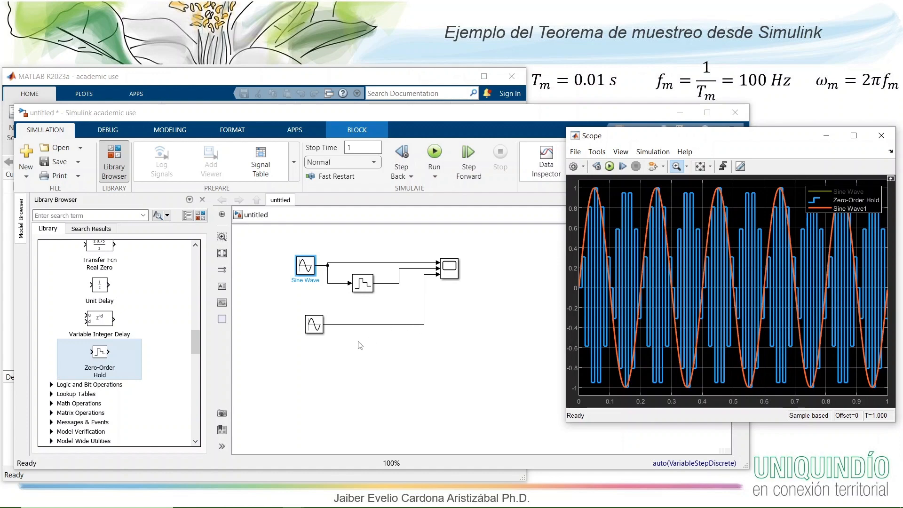
- Move the Sine Wave1 block so that it lines up vertically under the original Sine Wave, and bring the Scope to the front
{"action": "left_click", "coordinate": [314, 328]}
{"action": "left_click_drag", "start_coordinate": [313, 326], "coordinate": [305, 326]}
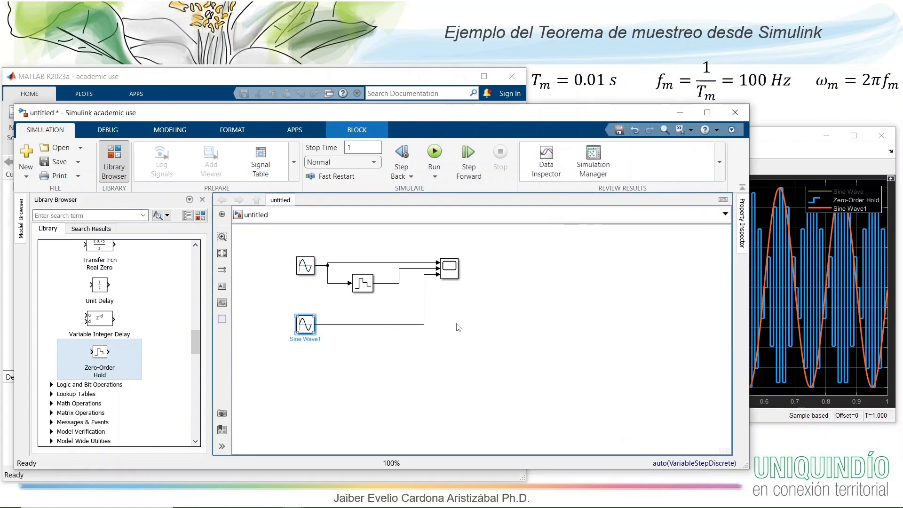
{"action": "left_click", "coordinate": [457, 324]}
{"action": "left_click", "coordinate": [783, 140]}
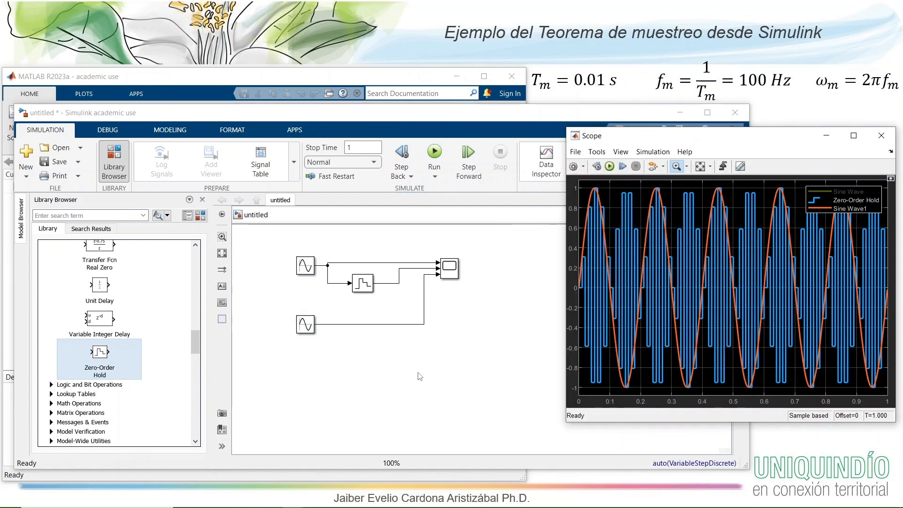
- Duplicate the Zero-Order Hold block and place the copy directly below it, lower than the Sine Wave1 connection
{"action": "left_click", "coordinate": [360, 285]}
{"action": "left_click", "coordinate": [362, 283]}
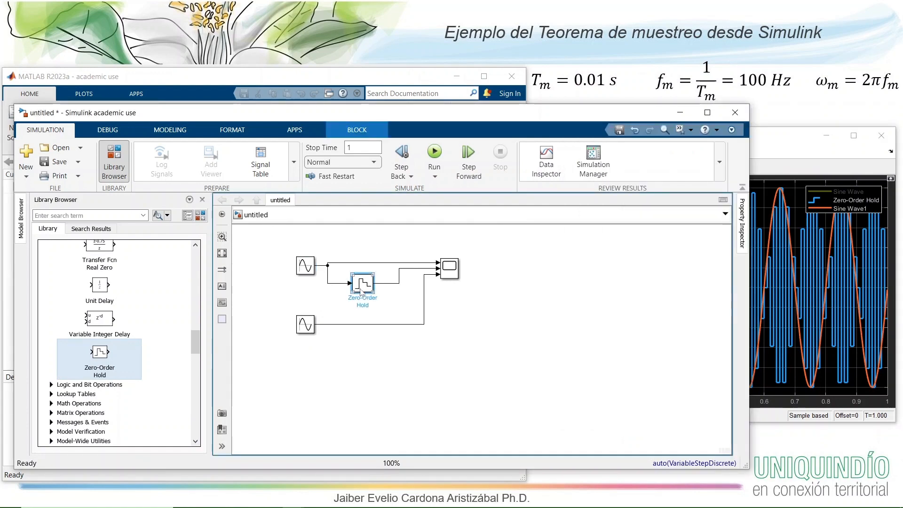
{"action": "left_click", "coordinate": [368, 370]}
{"action": "key", "text": "ctrl+v"}
{"action": "mouse_move", "coordinate": [369, 369]}
{"action": "left_mouse_down"}
{"action": "mouse_move", "coordinate": [355, 304]}
{"action": "mouse_move", "coordinate": [354, 360]}
{"action": "left_mouse_up"}
- Duplicate the original Sine Wave block beside the copied Zero-Order Hold and check the copy's frequency parameter
{"action": "left_click", "coordinate": [306, 266]}
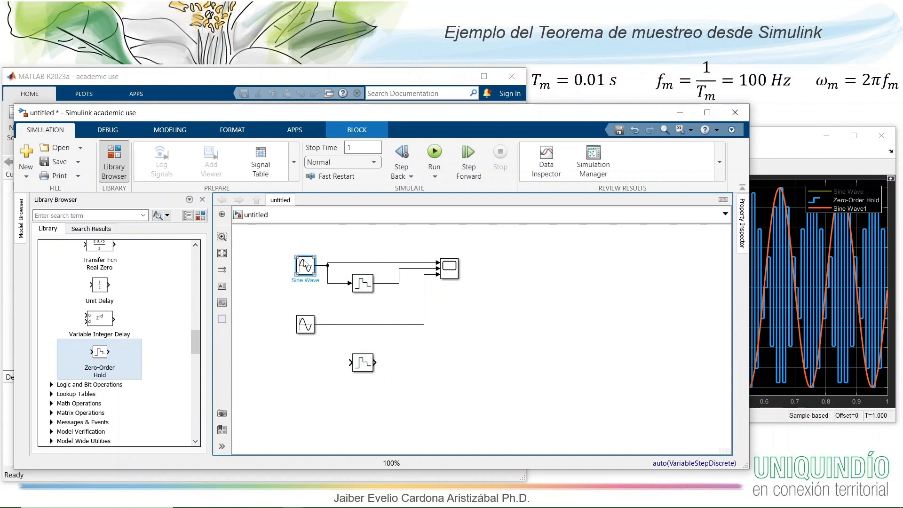
{"action": "left_click", "coordinate": [304, 364]}
{"action": "key", "text": "ctrl+v"}
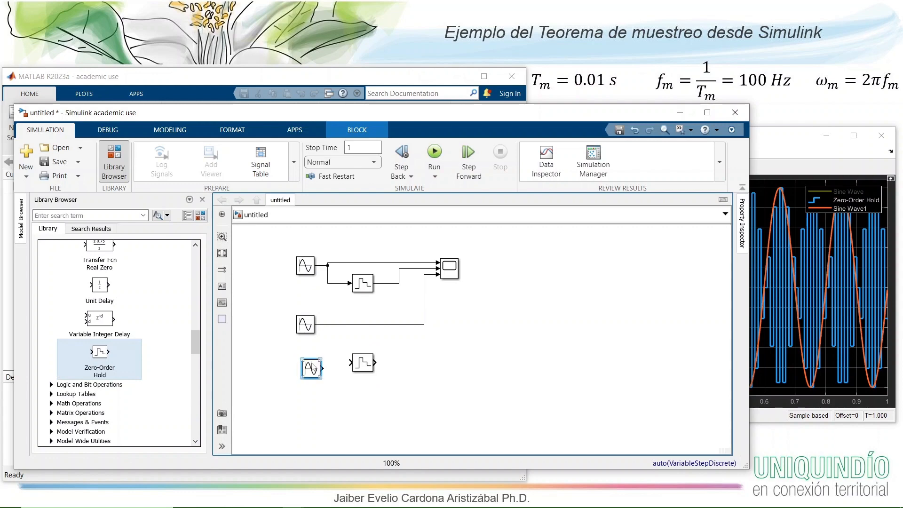
{"action": "double_click", "coordinate": [310, 365]}
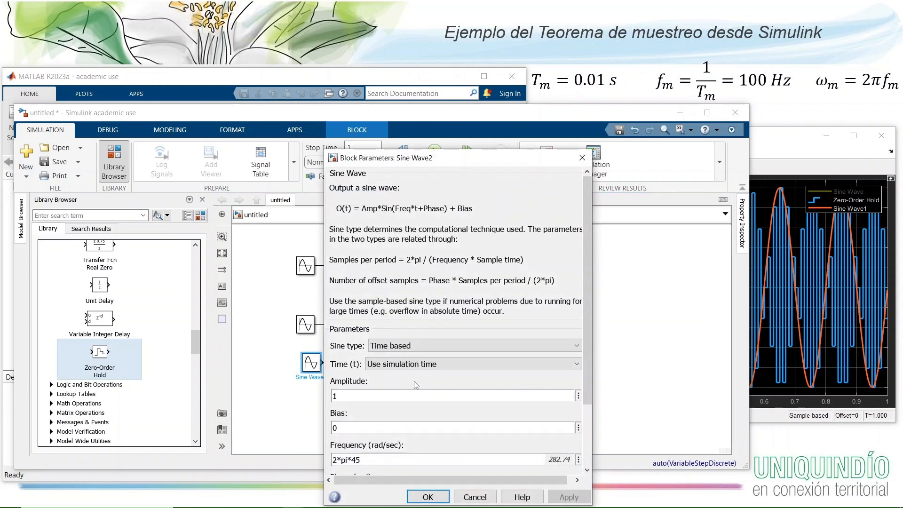
{"action": "left_click", "coordinate": [422, 491]}
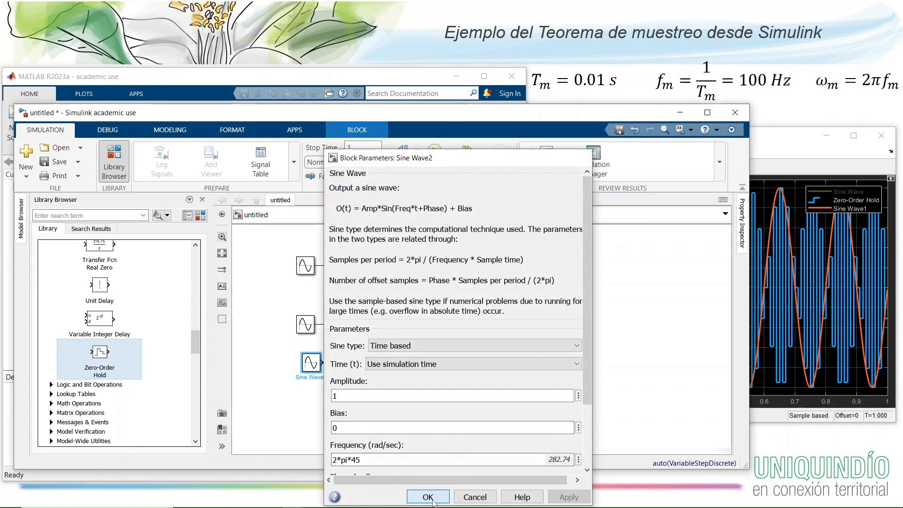
- Duplicate the original Sine Wave block again and place the copy below the other sine sources
{"action": "left_click", "coordinate": [306, 266]}
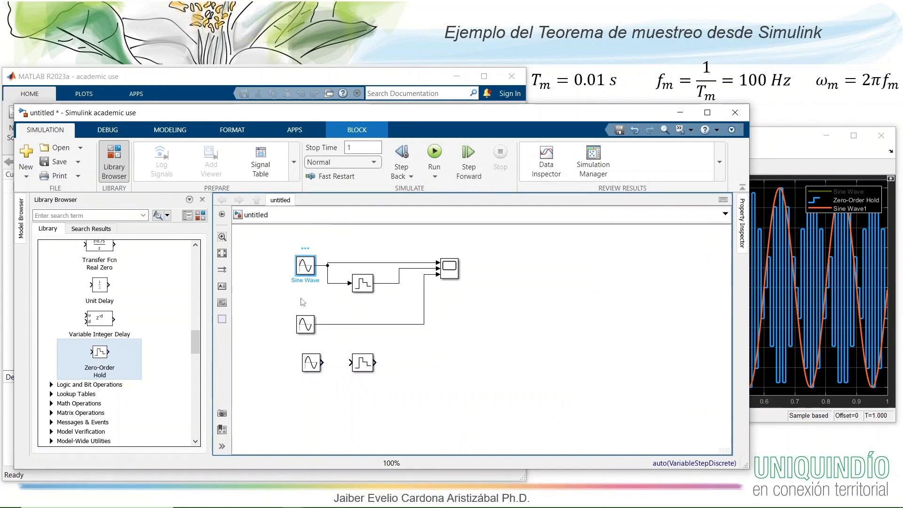
{"action": "left_click", "coordinate": [353, 404]}
{"action": "key", "text": "ctrl+v"}
{"action": "left_click_drag", "start_coordinate": [352, 405], "coordinate": [305, 398]}
- Set the lowest Sine Wave block's frequency to 2*pi*5 rad/sec
{"action": "double_click", "coordinate": [311, 402]}
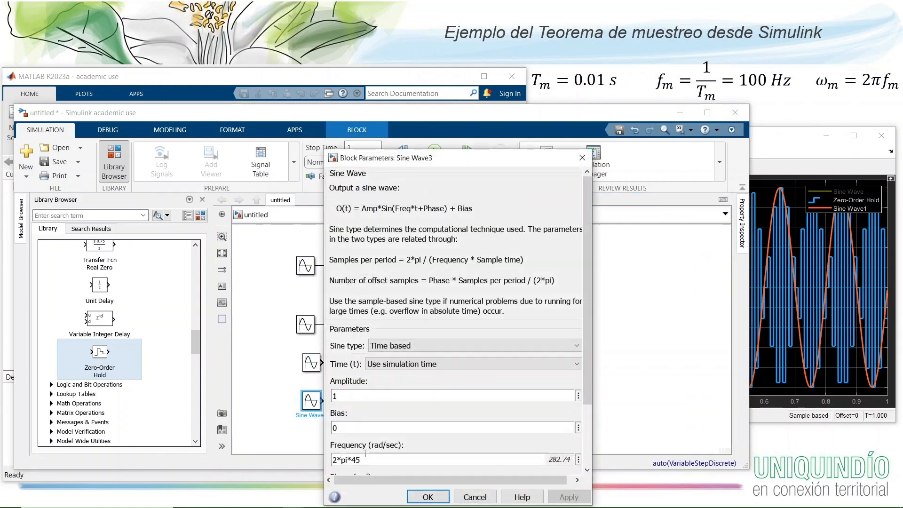
{"action": "left_click", "coordinate": [393, 459]}
{"action": "key", "text": "Left"}
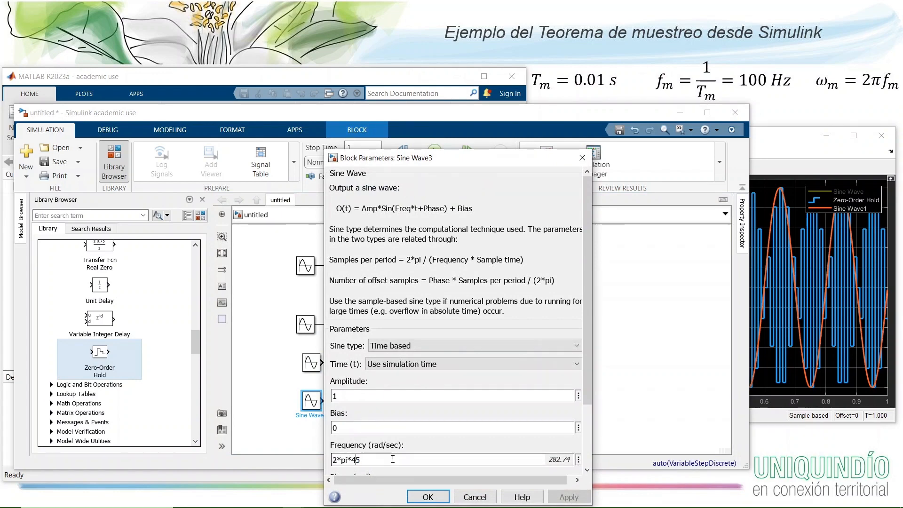
{"action": "key", "text": "BackSpace"}
{"action": "key", "text": "Return"}
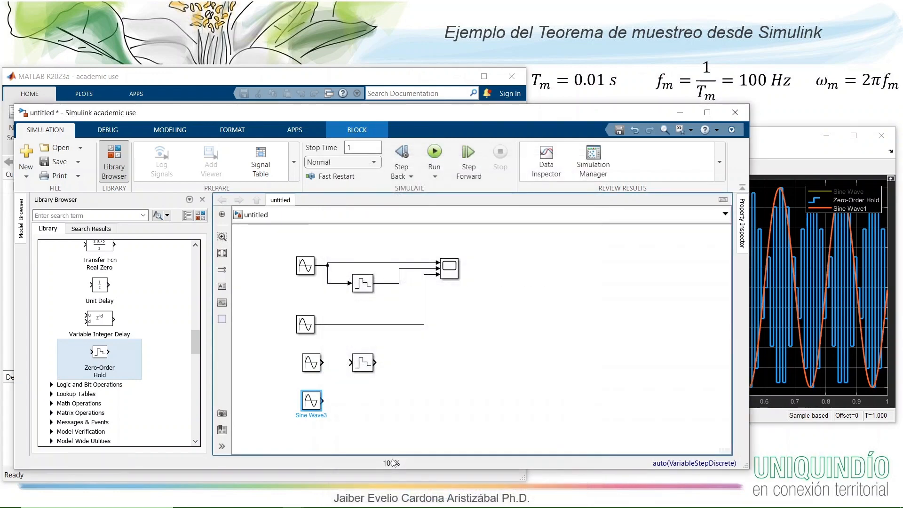
- Duplicate the lower Zero-Order Hold beside the lowest Sine Wave block and connect both lower sine sources to their hold blocks
{"action": "left_click", "coordinate": [361, 365]}
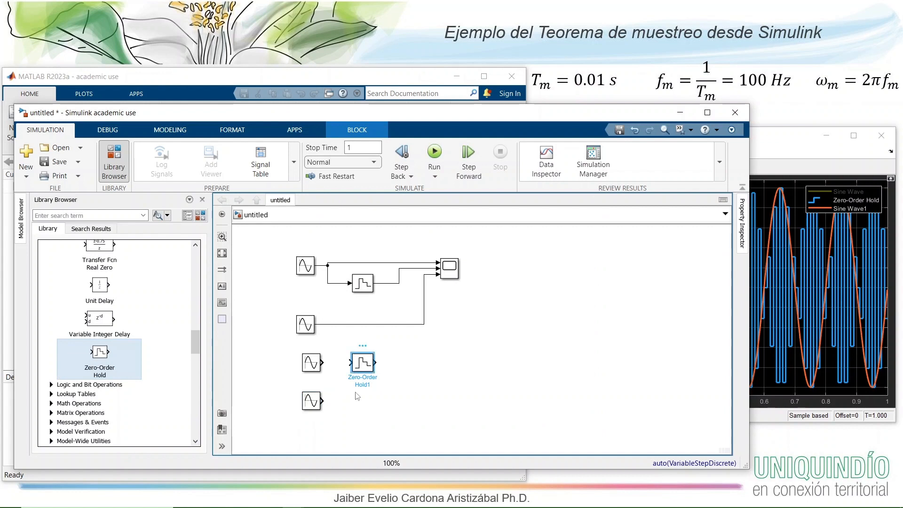
{"action": "left_click", "coordinate": [376, 397]}
{"action": "key", "text": "ctrl+v"}
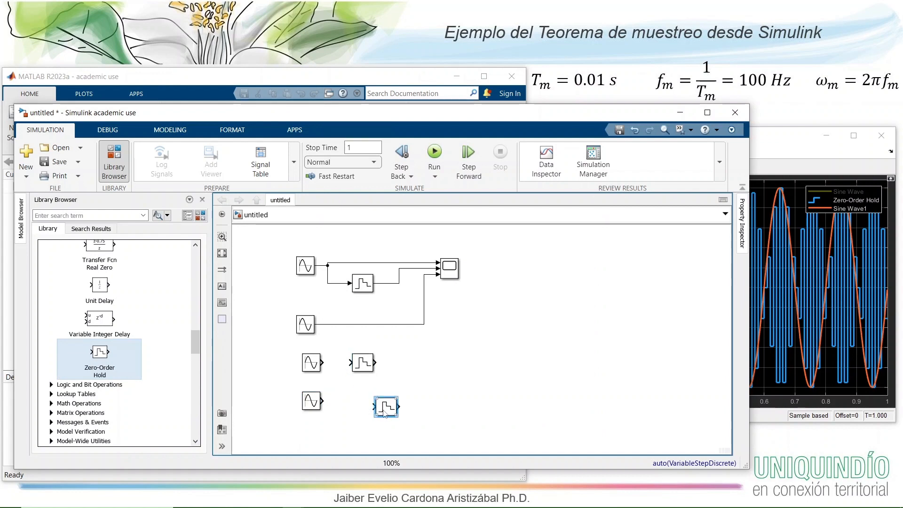
{"action": "left_click_drag", "start_coordinate": [382, 408], "coordinate": [324, 402]}
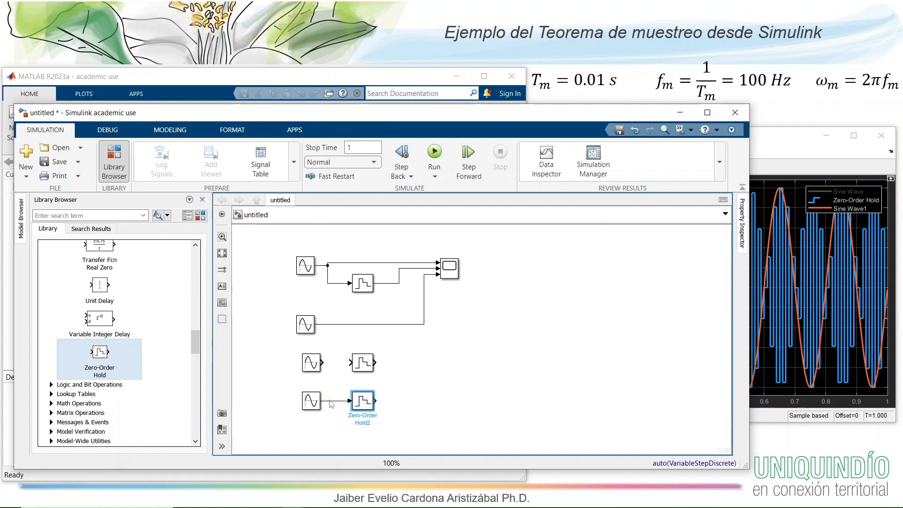
{"action": "left_click", "coordinate": [349, 360]}
{"action": "left_click_drag", "start_coordinate": [350, 362], "coordinate": [322, 362]}
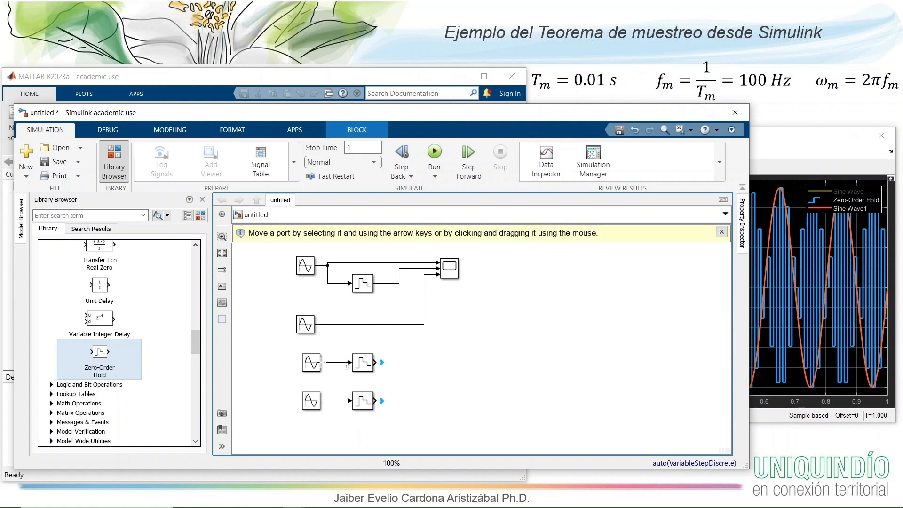
- Duplicate the Scope block to the right of the lower hold blocks and set the copy's number of input ports to 2
{"action": "left_click", "coordinate": [446, 274]}
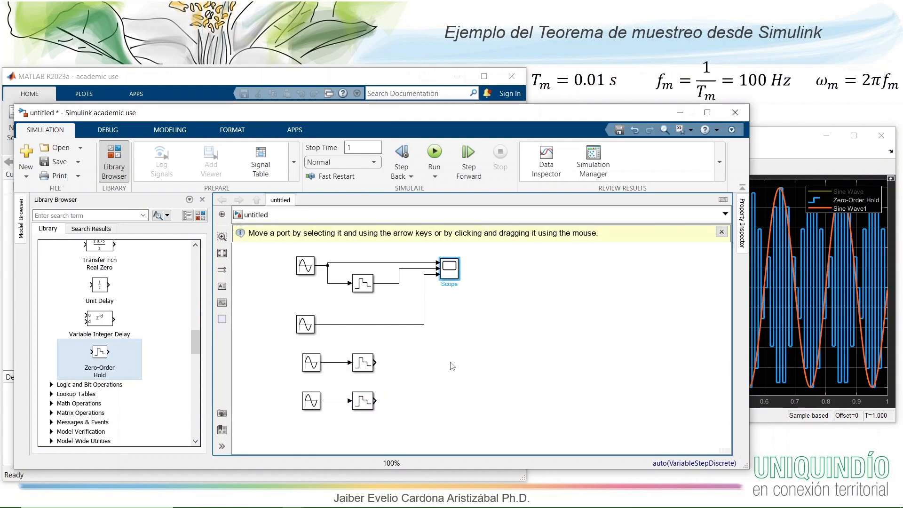
{"action": "left_click", "coordinate": [459, 378]}
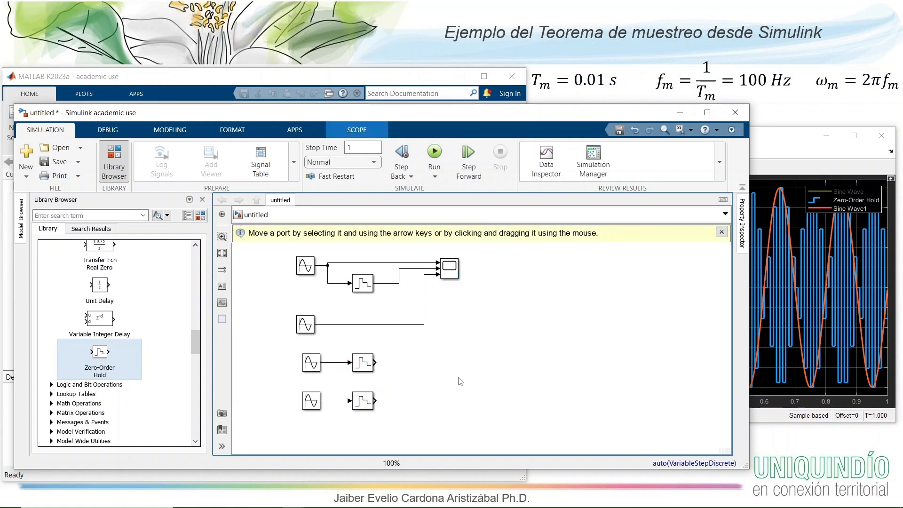
{"action": "key", "text": "ctrl+v"}
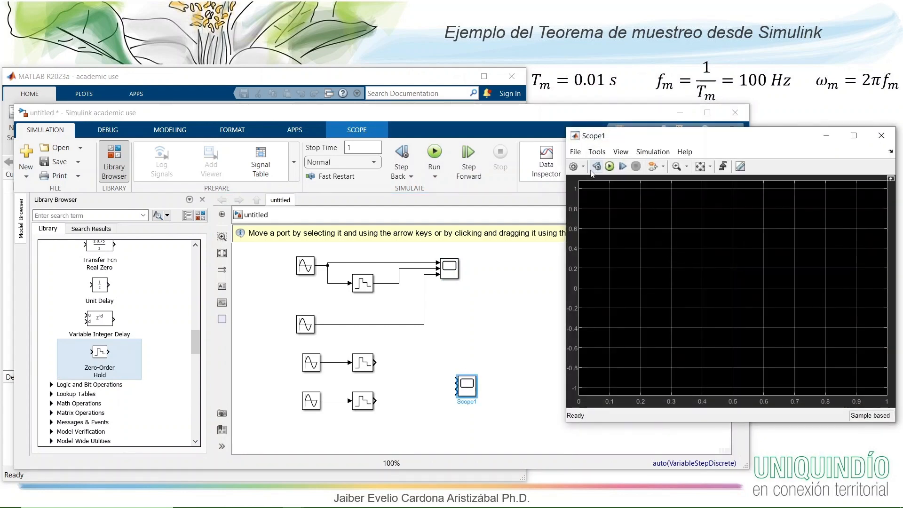
{"action": "left_click", "coordinate": [573, 167]}
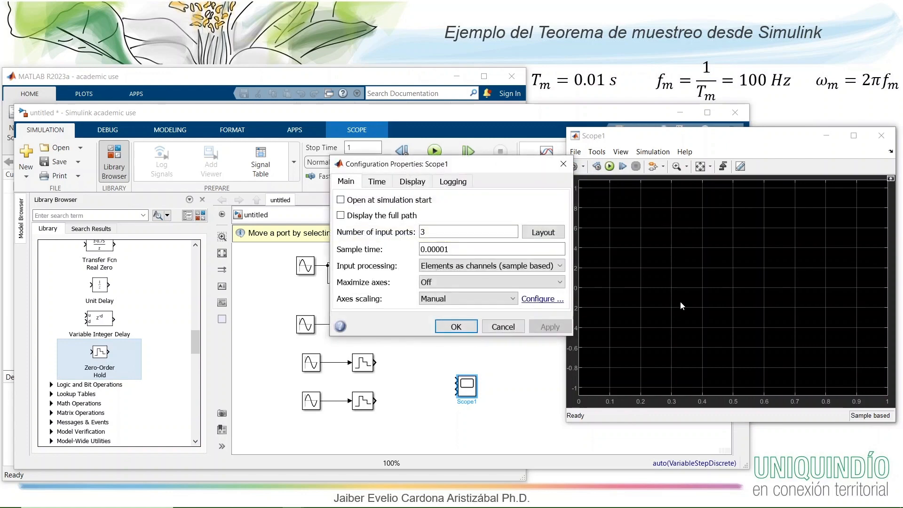
{"action": "double_click", "coordinate": [442, 228]}
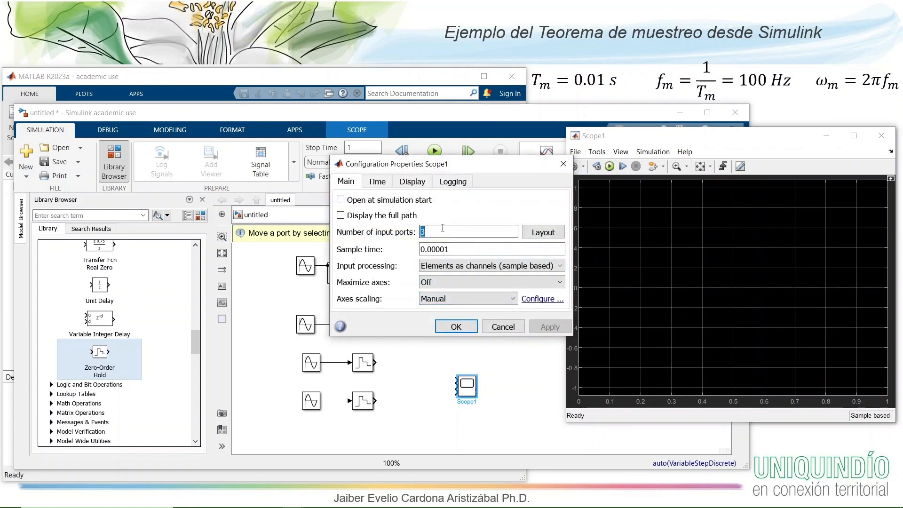
{"action": "type", "text": "3"}
{"action": "left_click", "coordinate": [456, 326]}
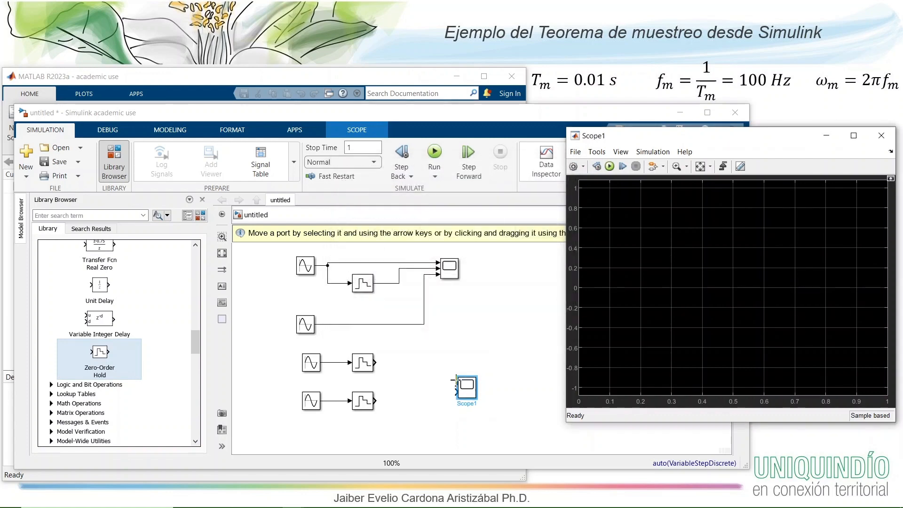
- Connect the outputs of the two lower Zero-Order Hold blocks to the first and second inputs of the copied Scope
{"action": "left_click", "coordinate": [456, 381]}
{"action": "left_click_drag", "start_coordinate": [455, 382], "coordinate": [374, 363]}
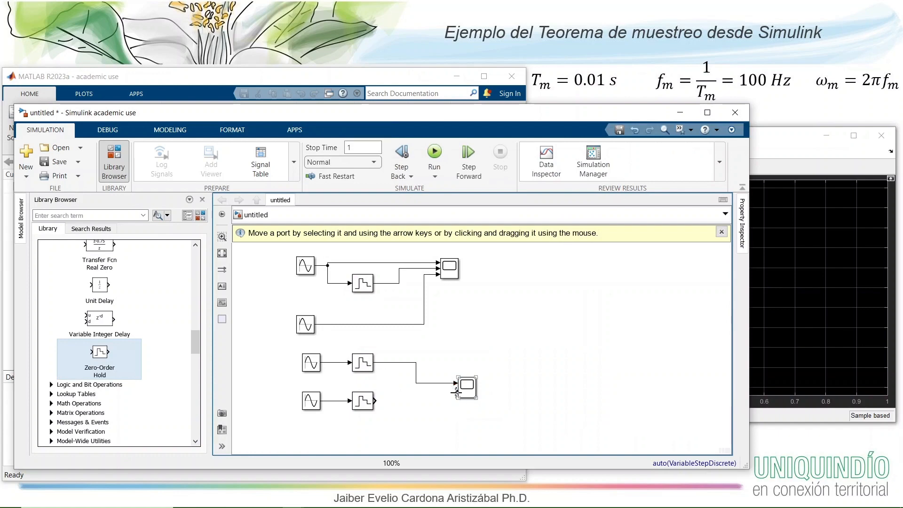
{"action": "left_click_drag", "start_coordinate": [456, 392], "coordinate": [375, 401]}
- Check the frequency parameters of the two lower Sine Wave blocks
{"action": "double_click", "coordinate": [315, 368]}
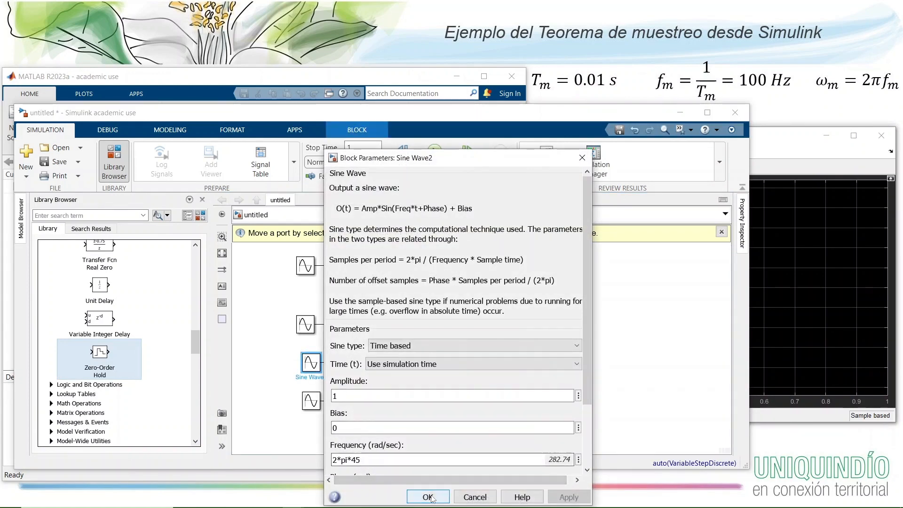
{"action": "left_click", "coordinate": [429, 497]}
{"action": "double_click", "coordinate": [313, 401]}
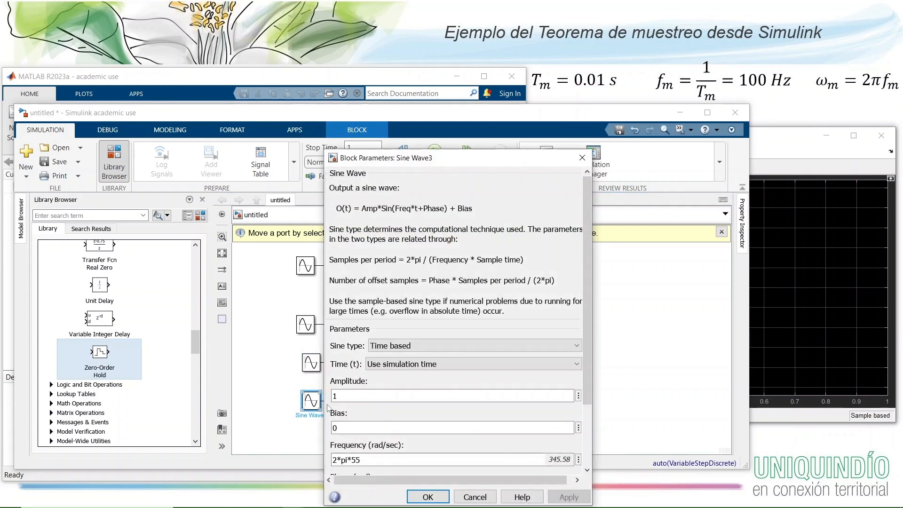
{"action": "left_click", "coordinate": [436, 496]}
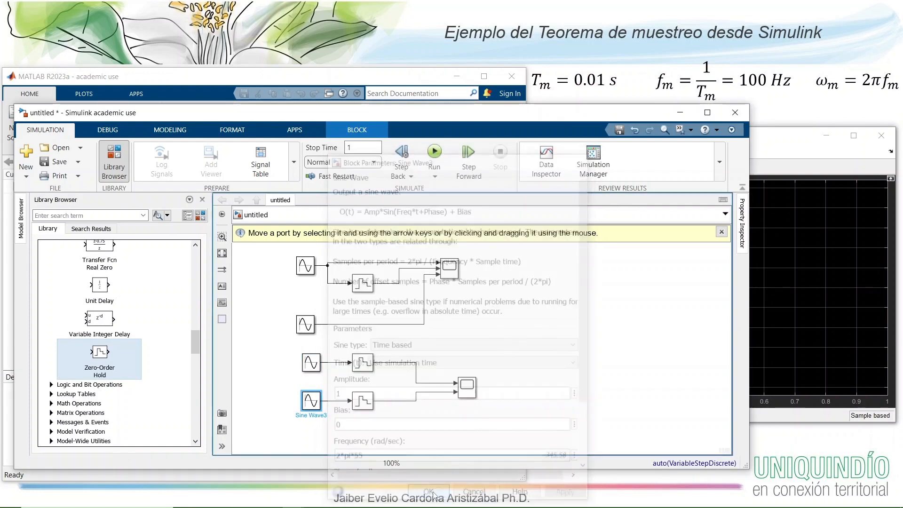
- Open the lower Scope's display and run the simulation
{"action": "left_click", "coordinate": [470, 388]}
{"action": "double_click", "coordinate": [469, 388]}
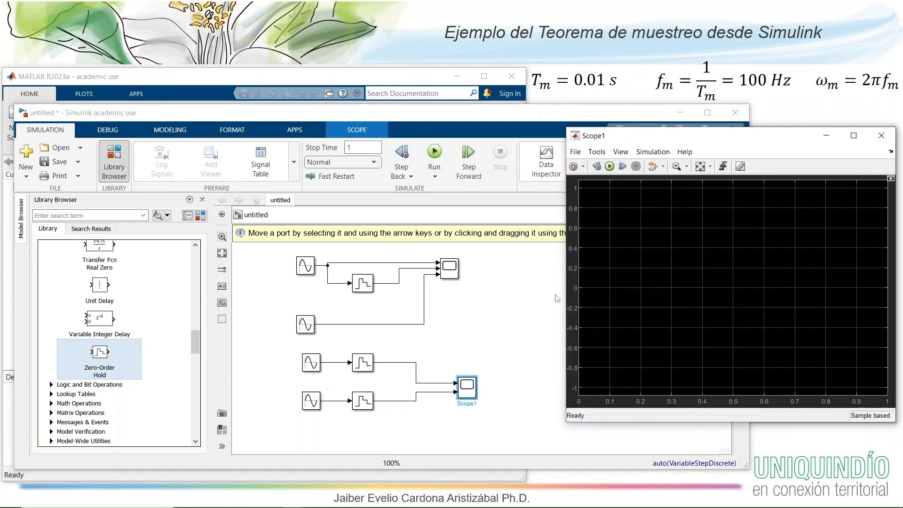
{"action": "left_click", "coordinate": [610, 167]}
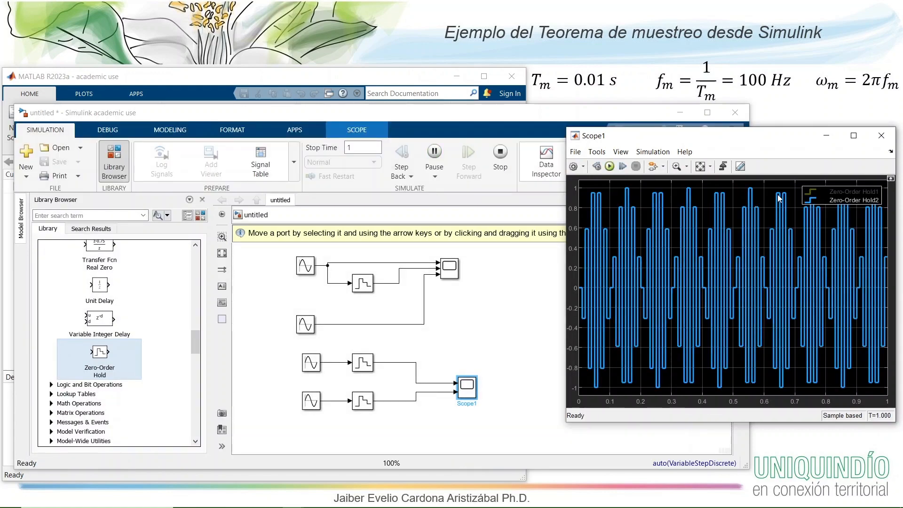
- Toggle the Zero-Order Hold1 and Zero-Order Hold2 traces in the Scope1 legend to compare the two sampled signals
{"action": "left_click", "coordinate": [809, 194]}
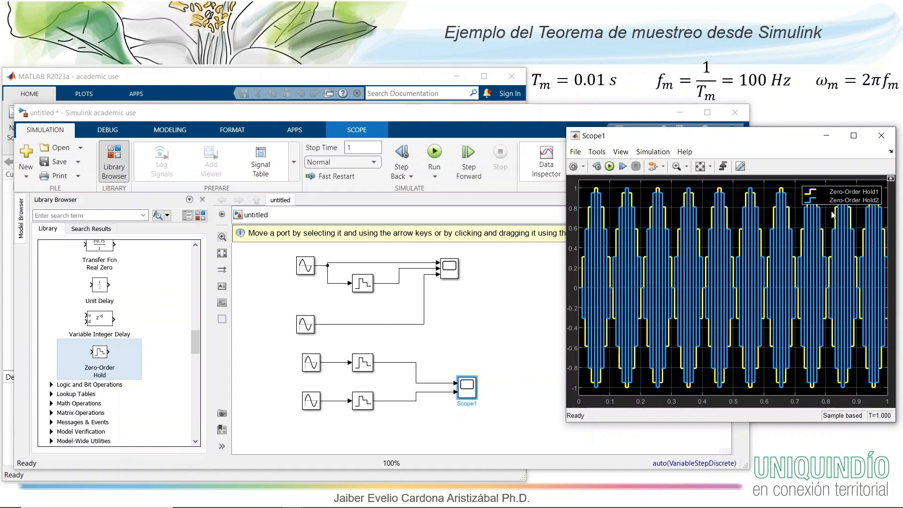
{"action": "left_click", "coordinate": [810, 202]}
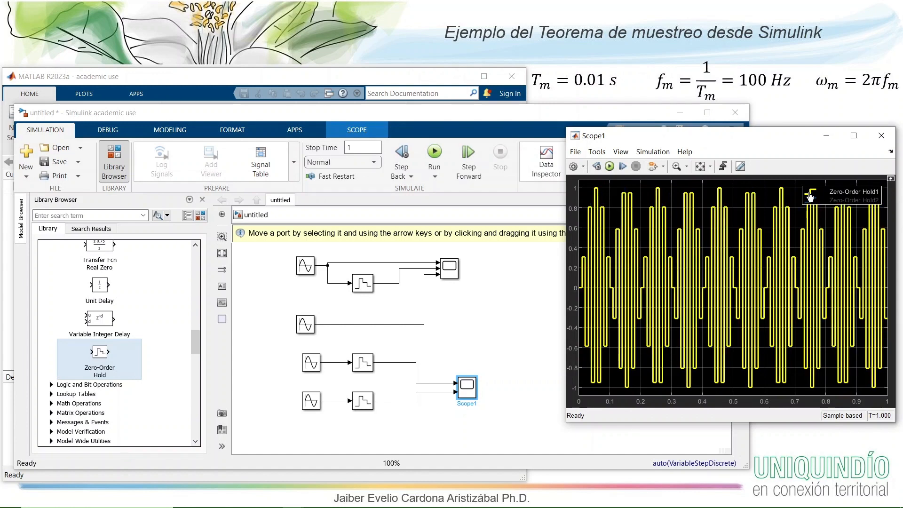
{"action": "left_click", "coordinate": [810, 196]}
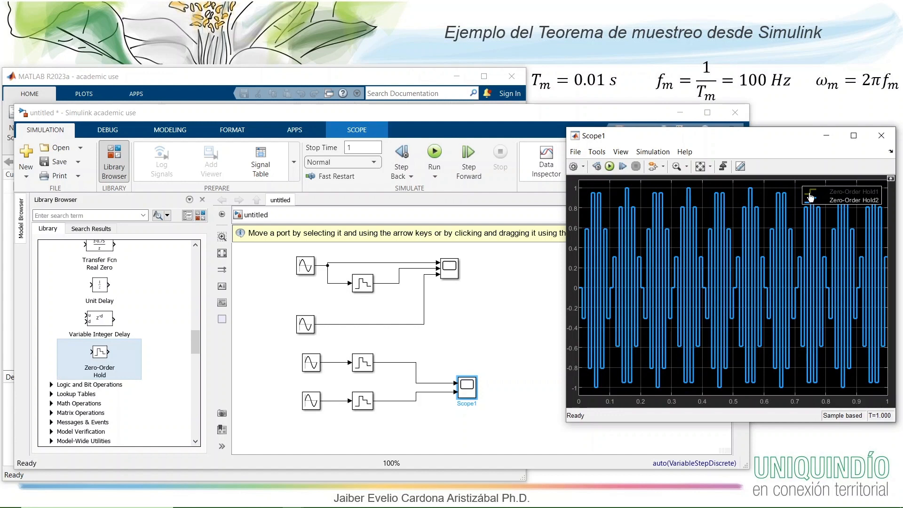
{"action": "left_click", "coordinate": [810, 197]}
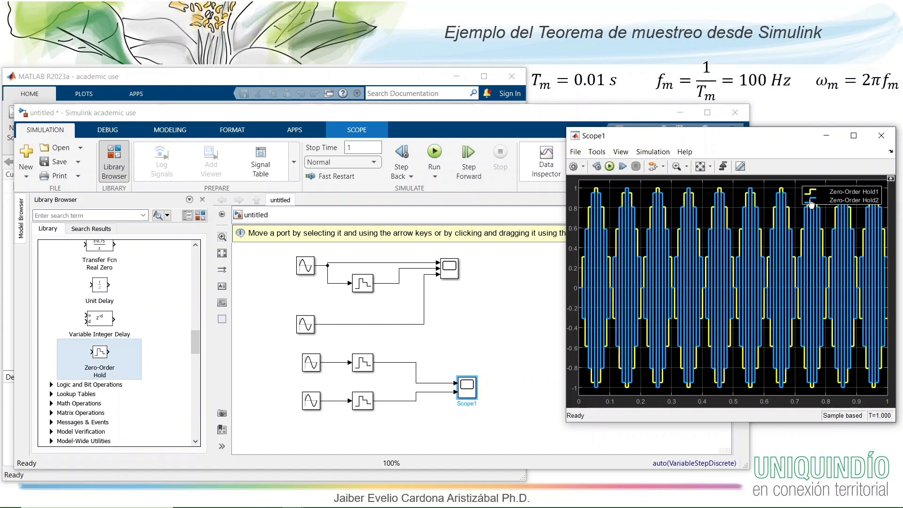
{"action": "left_click", "coordinate": [811, 202]}
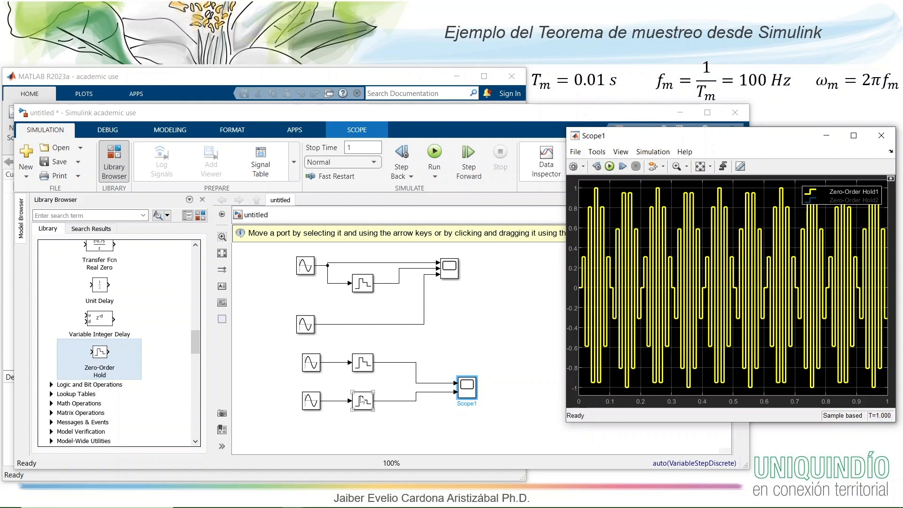
- Set the phase of the lowest Sine Wave block to pi rad
{"action": "double_click", "coordinate": [311, 402]}
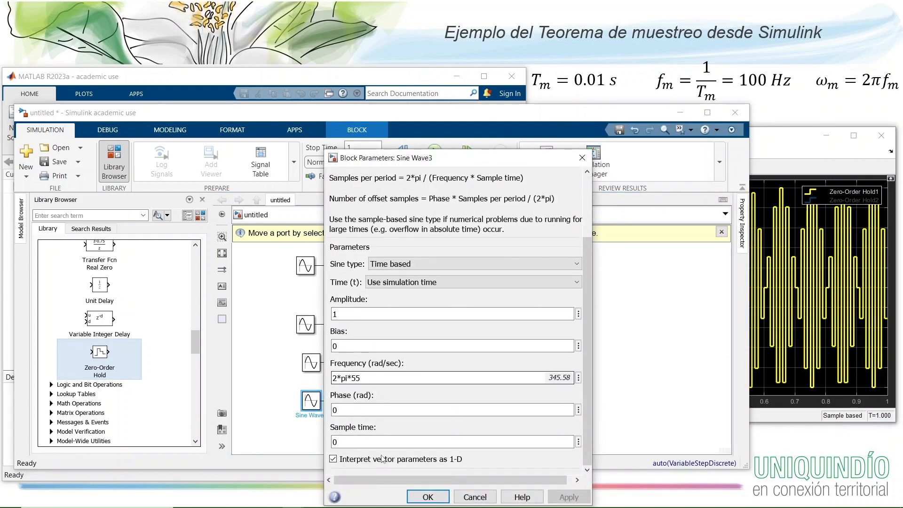
{"action": "double_click", "coordinate": [350, 411]}
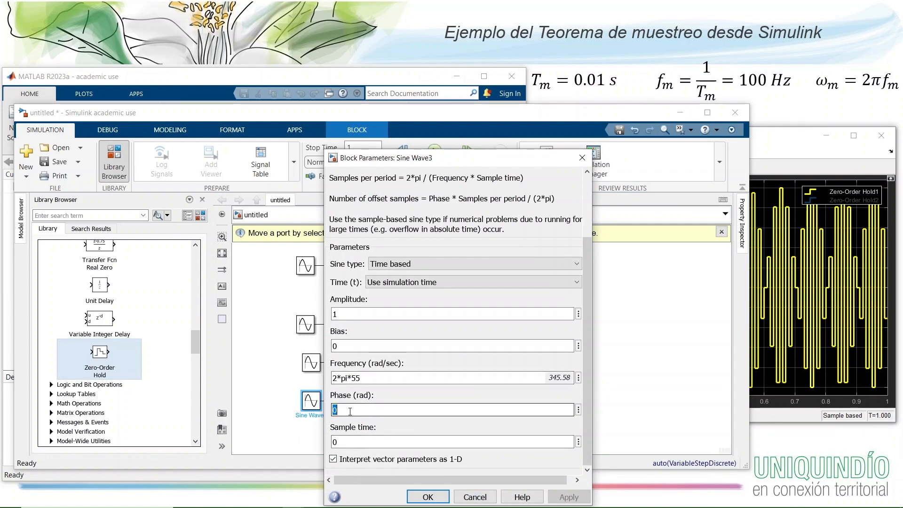
{"action": "type", "text": "pi"}
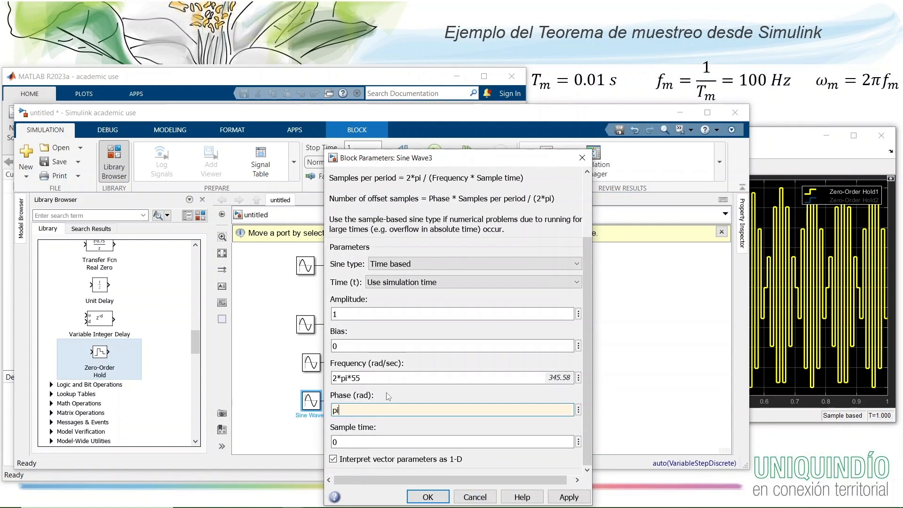
{"action": "left_click", "coordinate": [429, 498]}
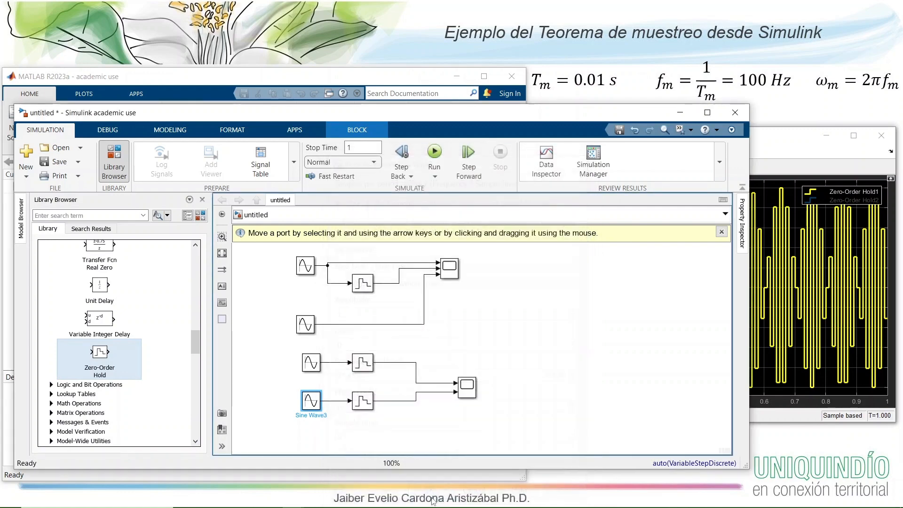
- Rerun the simulation from Scope1 and toggle the Zero-Order Hold2 trace to compare it with Zero-Order Hold1, leaving both shown
{"action": "left_click", "coordinate": [795, 168]}
{"action": "left_click", "coordinate": [610, 167]}
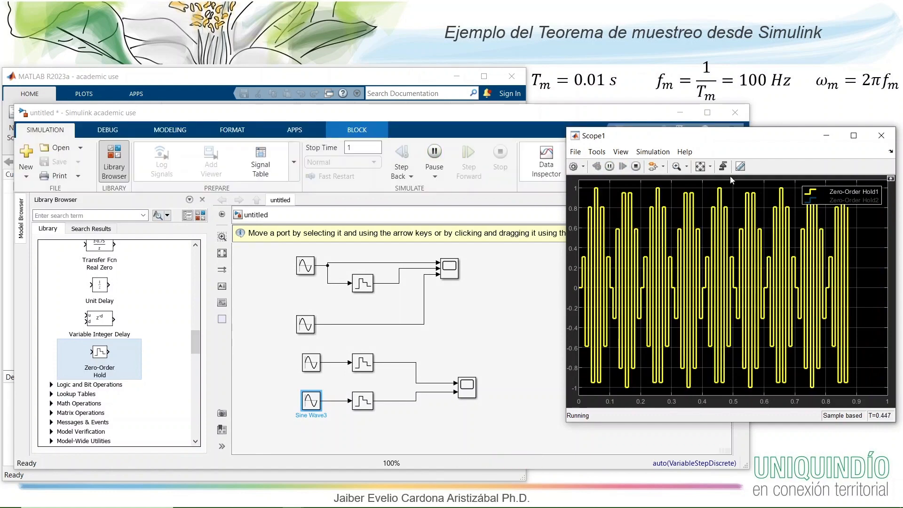
{"action": "left_click", "coordinate": [810, 200]}
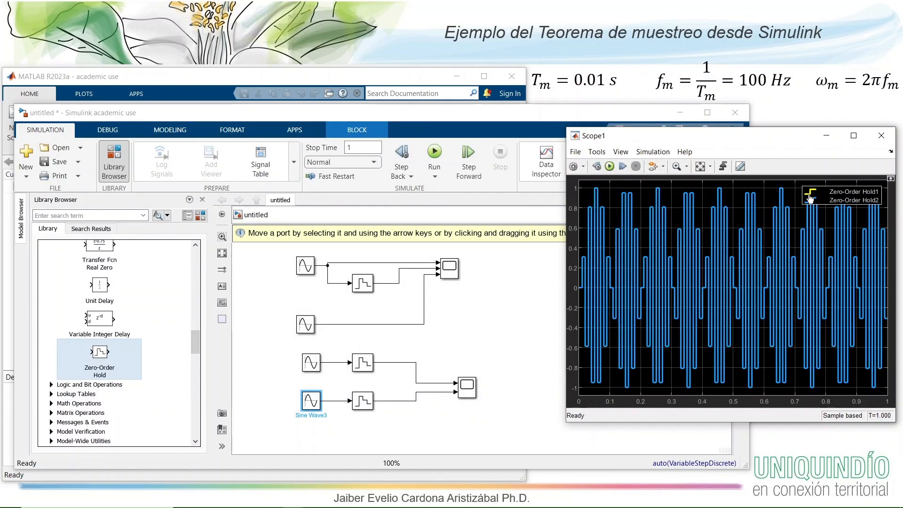
{"action": "left_click", "coordinate": [812, 202]}
{"action": "left_click", "coordinate": [812, 201]}
{"action": "left_click", "coordinate": [812, 202]}
{"action": "left_click", "coordinate": [812, 201]}
- Review the frequency of Sine Wave2 and the frequency and phase of Sine Wave3 in their block parameters
{"action": "double_click", "coordinate": [311, 364]}
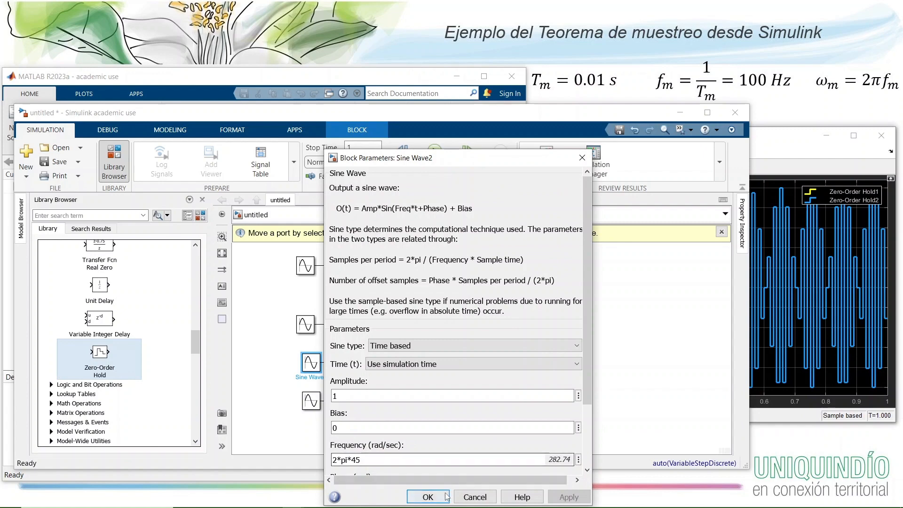
{"action": "left_click", "coordinate": [428, 497]}
{"action": "left_click", "coordinate": [318, 408]}
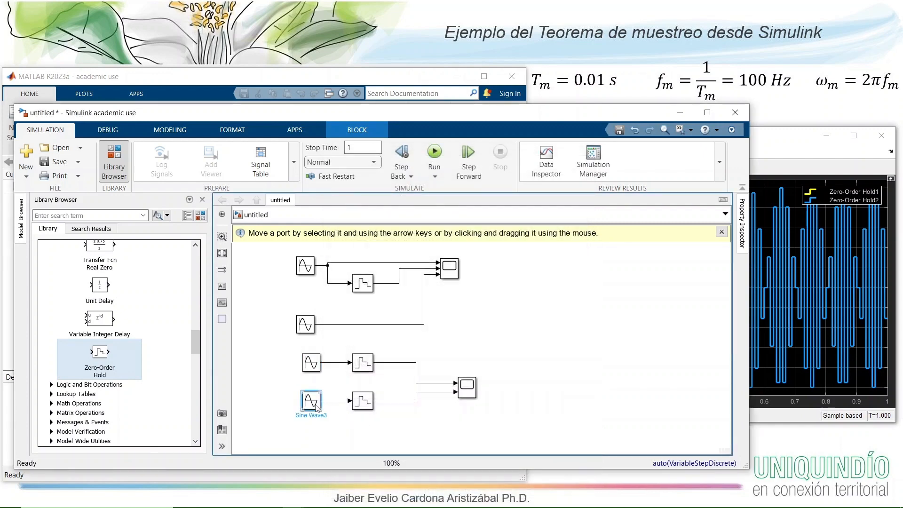
{"action": "double_click", "coordinate": [317, 407]}
{"action": "scroll", "coordinate": [586, 410], "scroll_direction": "down", "scroll_amount": 3}
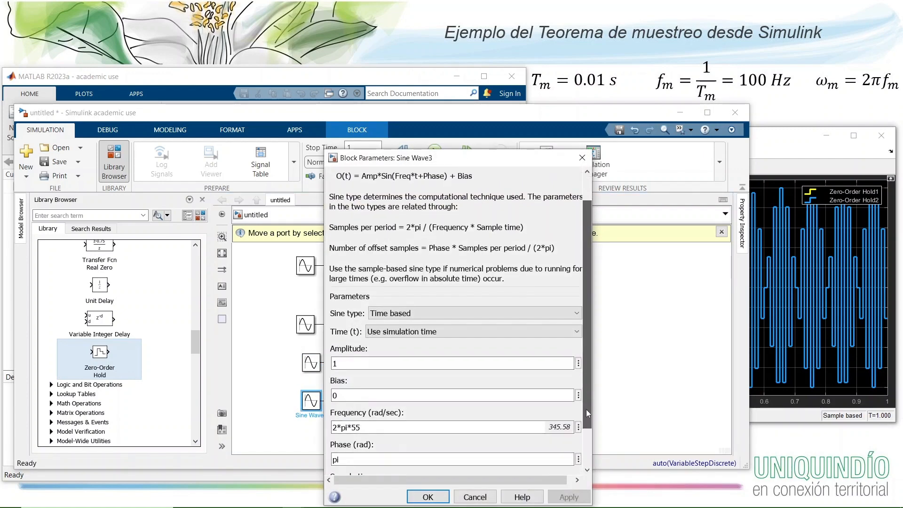
{"action": "scroll", "coordinate": [587, 413], "scroll_direction": "down", "scroll_amount": 2}
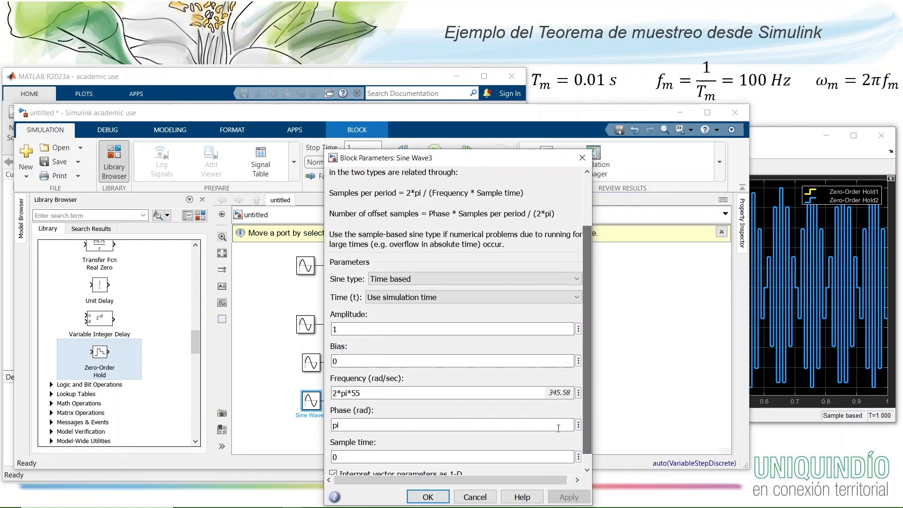
{"action": "left_click", "coordinate": [438, 494]}
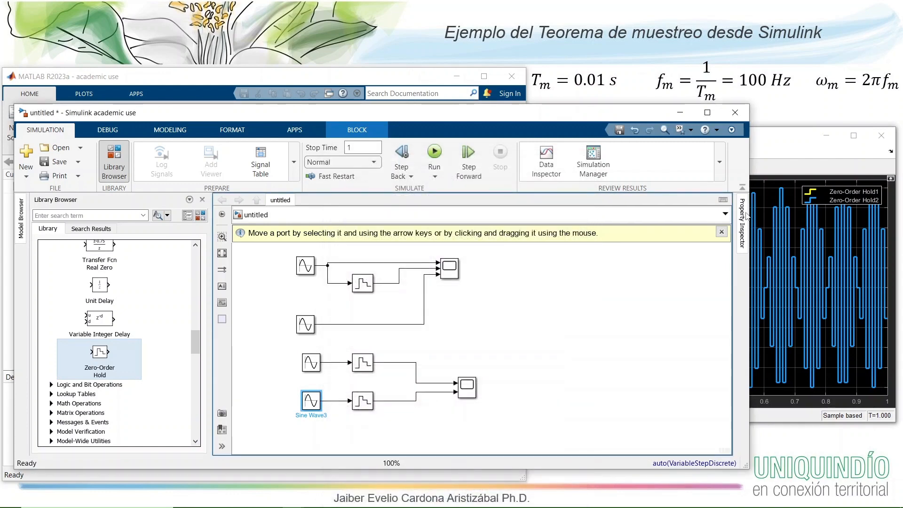
- Run the simulation again from Scope1 and return to the model canvas with nothing selected
{"action": "left_click", "coordinate": [782, 141]}
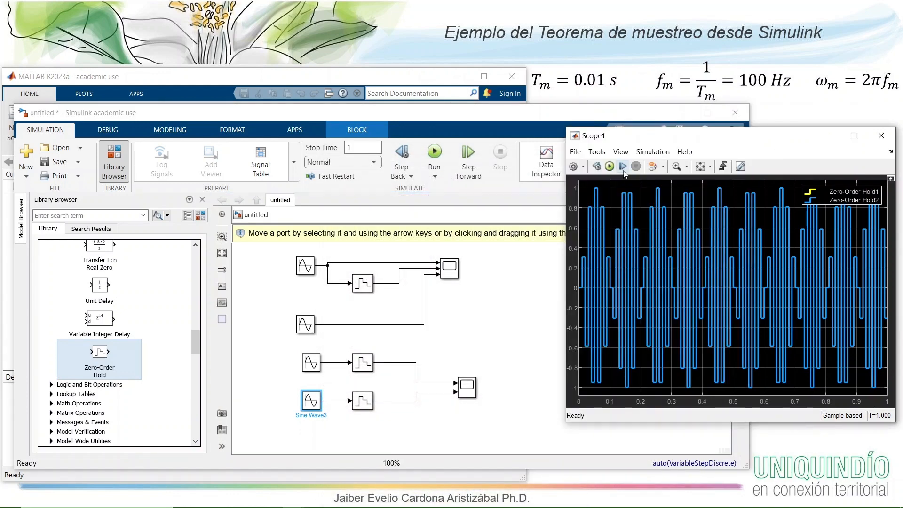
{"action": "left_click", "coordinate": [610, 167]}
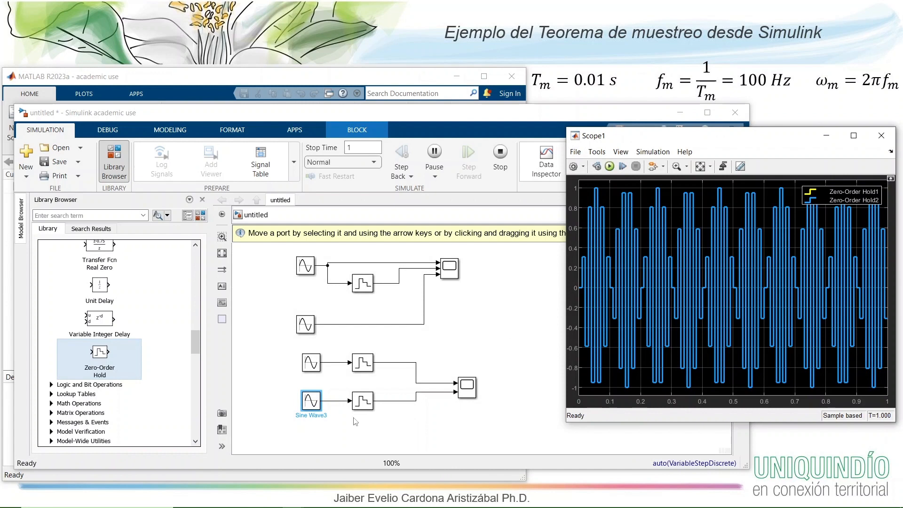
{"action": "left_click", "coordinate": [342, 435]}
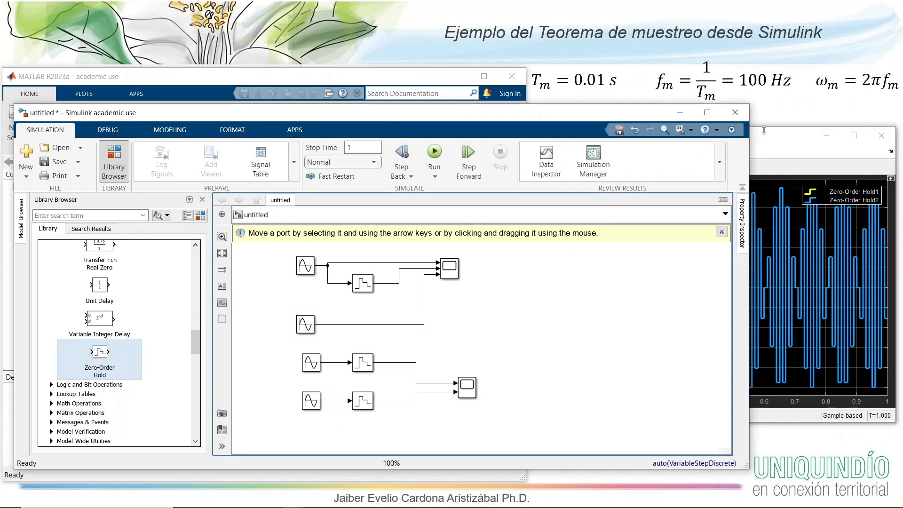
- Compare the Scope1 traces with the frequencies set in the Sine Wave2 and Sine Wave3 blocks, leaving both blocks' parameters as they are
{"action": "left_click", "coordinate": [764, 130]}
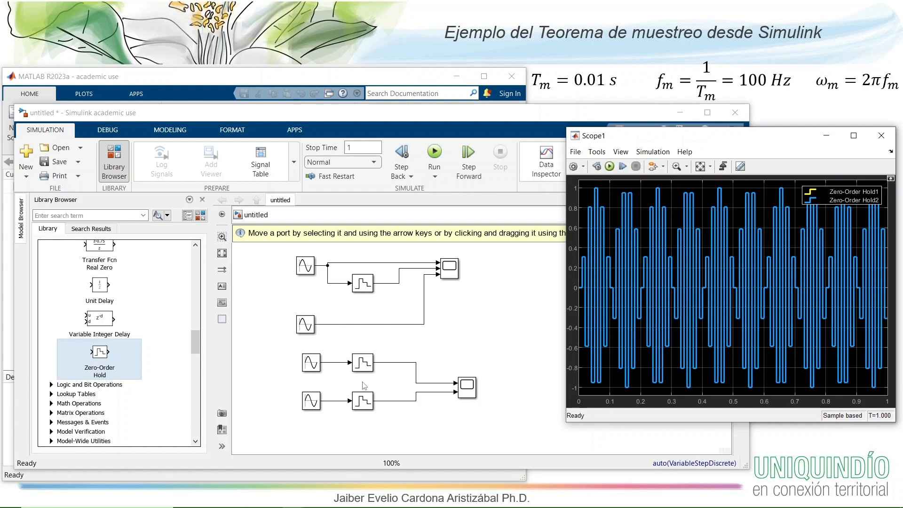
{"action": "double_click", "coordinate": [314, 367]}
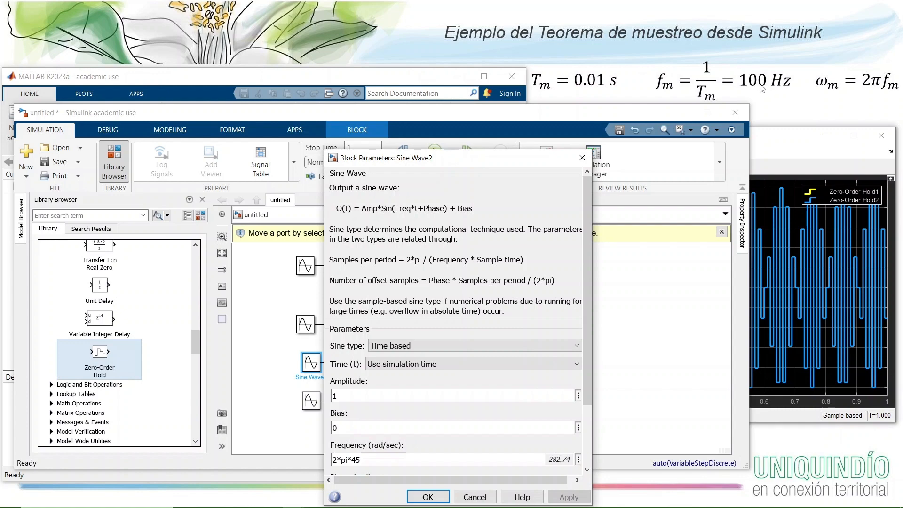
{"action": "left_click", "coordinate": [425, 498]}
{"action": "double_click", "coordinate": [311, 401]}
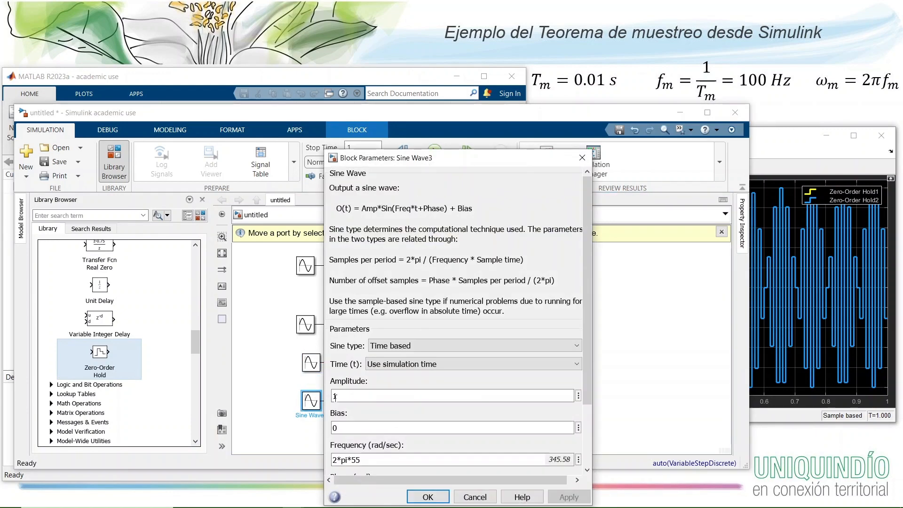
{"action": "left_click", "coordinate": [427, 497]}
{"action": "left_click", "coordinate": [470, 358]}
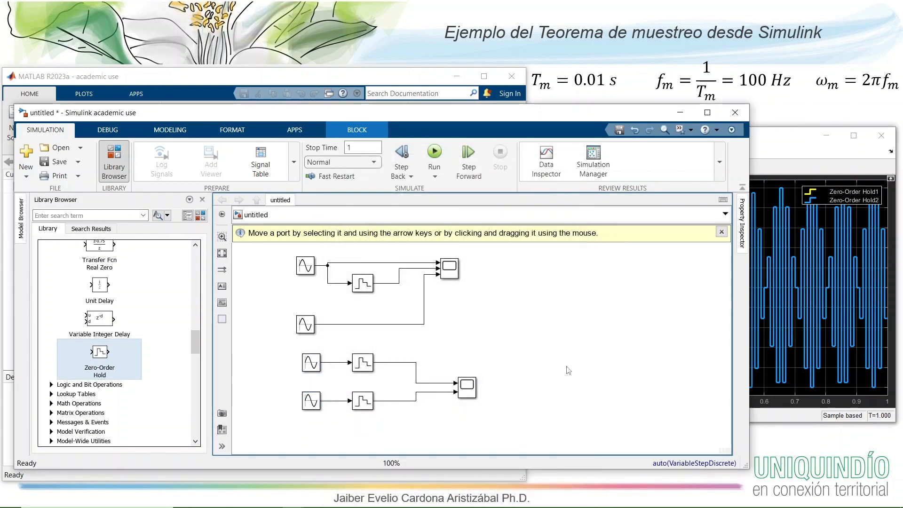
{"action": "left_click", "coordinate": [811, 135]}
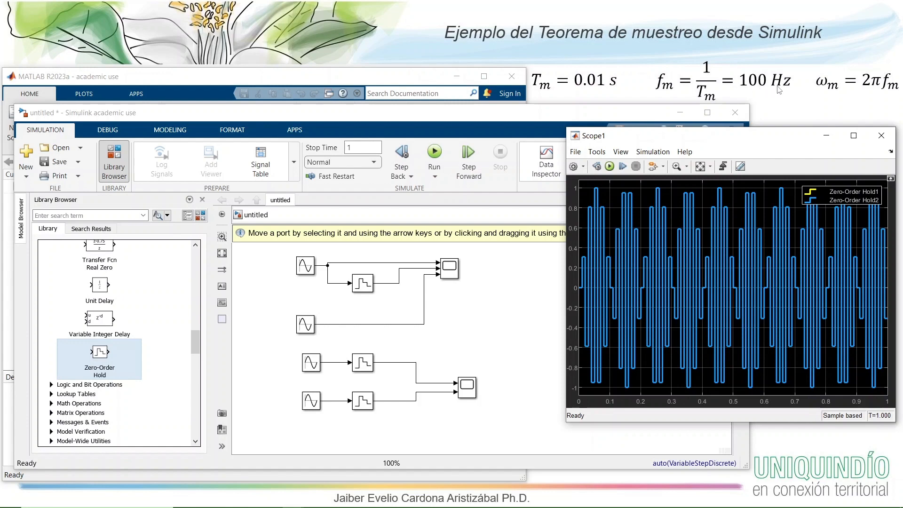
- Set the frequency of the topmost Sine Wave block to 2*pi*50 rad/sec
{"action": "left_click", "coordinate": [309, 266]}
{"action": "double_click", "coordinate": [309, 267]}
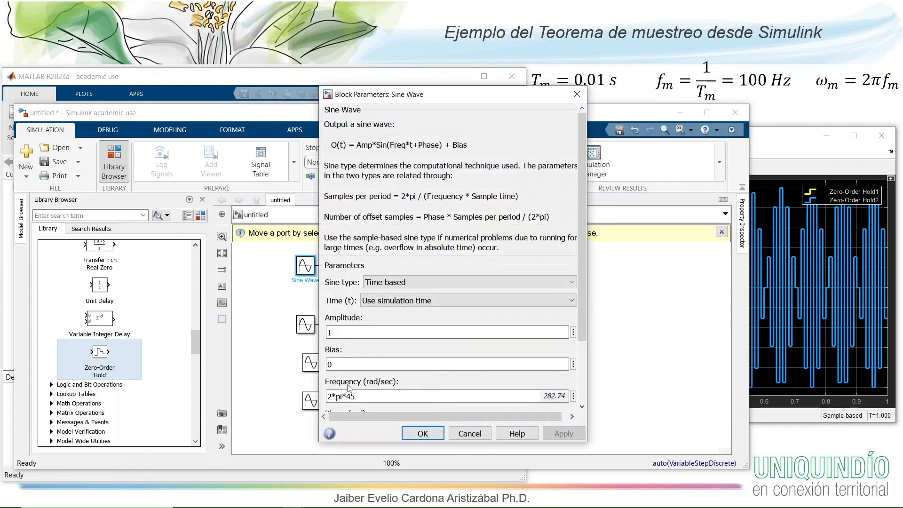
{"action": "double_click", "coordinate": [350, 397]}
{"action": "left_click_drag", "start_coordinate": [351, 396], "coordinate": [356, 397]}
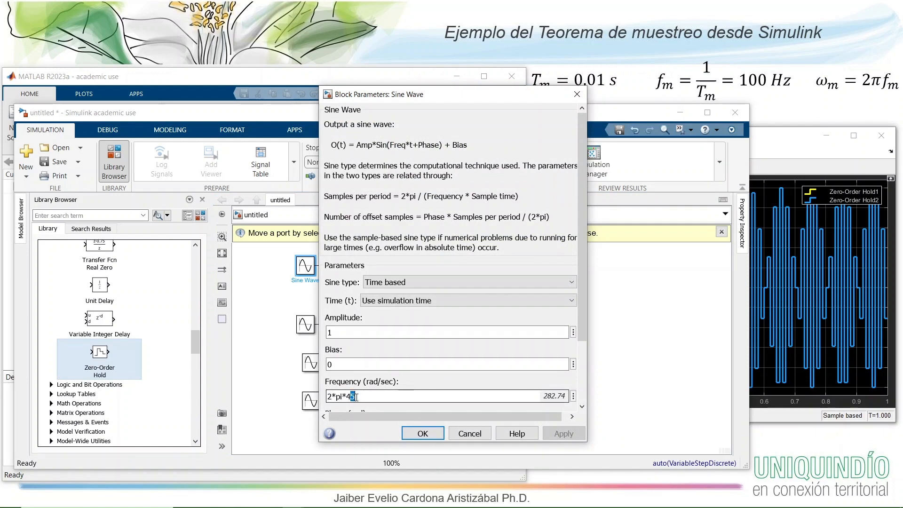
{"action": "key", "text": "BackSpace"}
{"action": "key", "text": "BackSpace"}
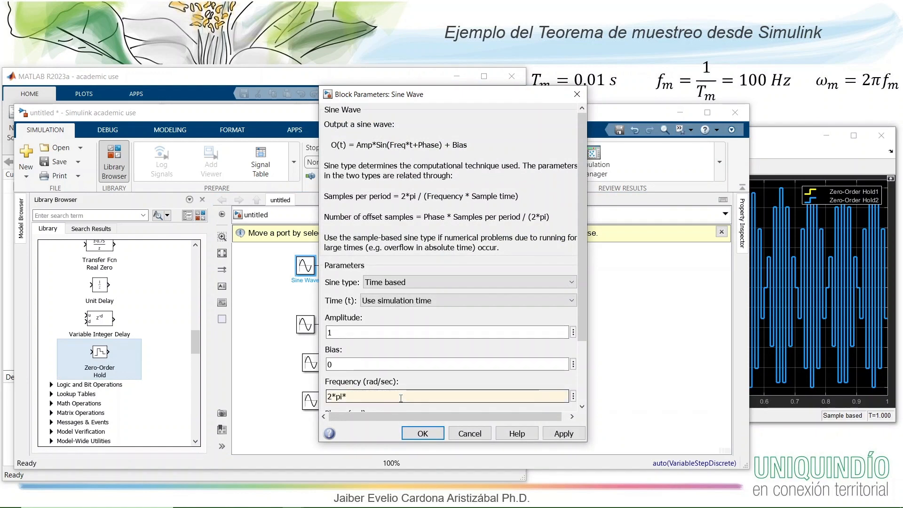
{"action": "key", "text": "Return"}
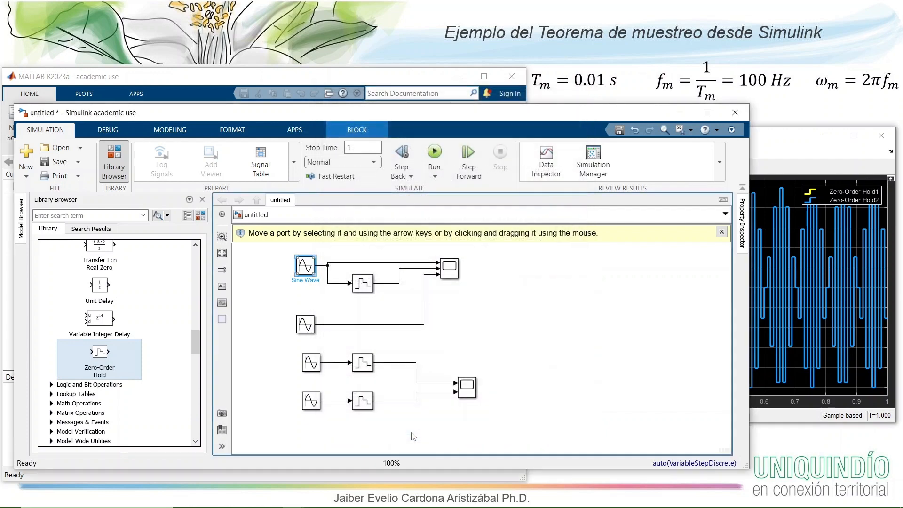
- Run the simulation from Scope and display the Sine Wave and Zero-Order Hold traces with Sine Wave1 hidden
{"action": "left_click", "coordinate": [397, 324]}
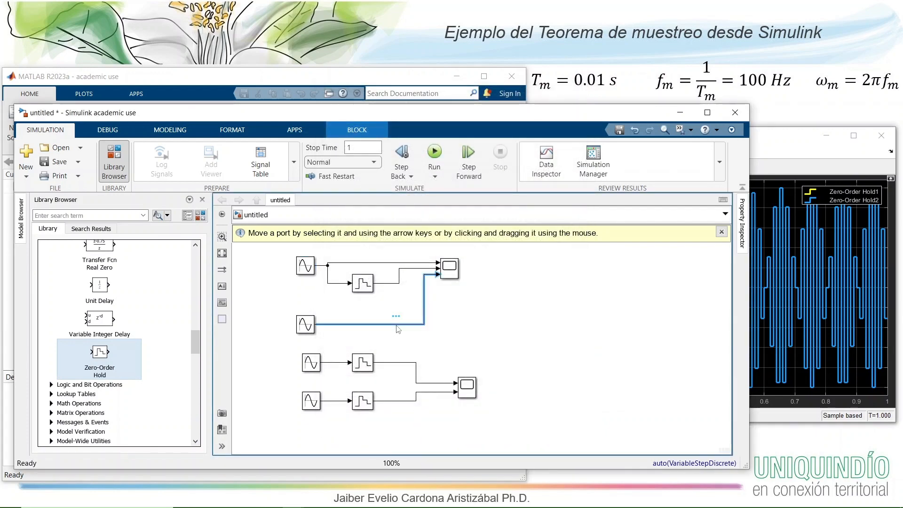
{"action": "left_click", "coordinate": [451, 272]}
{"action": "double_click", "coordinate": [450, 272]}
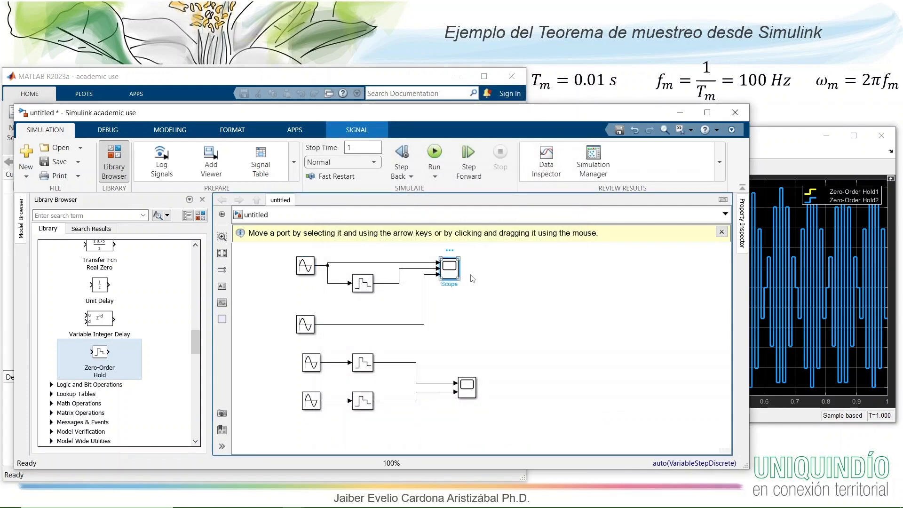
{"action": "left_click", "coordinate": [610, 167]}
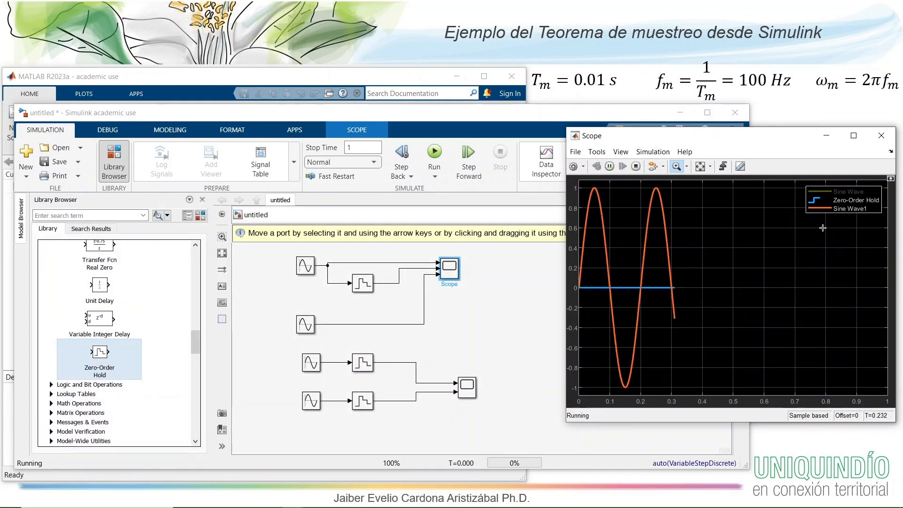
{"action": "left_click", "coordinate": [825, 209]}
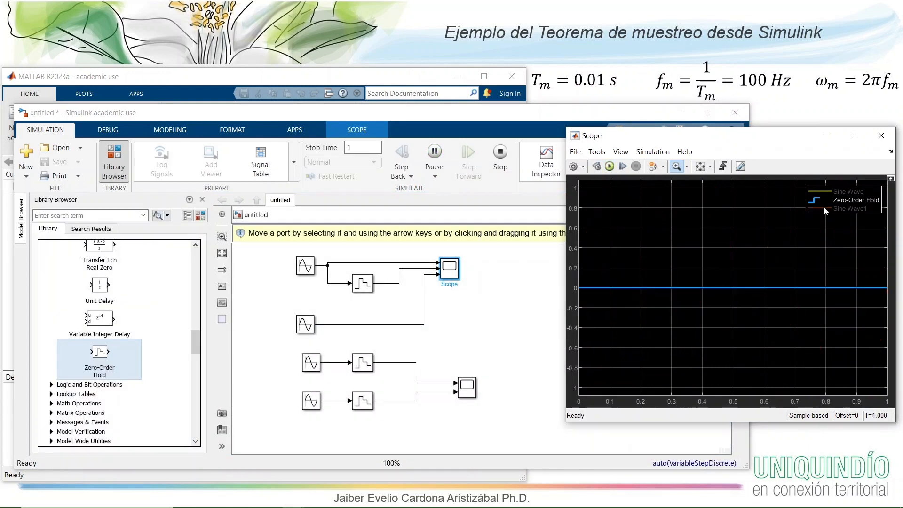
{"action": "left_click", "coordinate": [818, 201]}
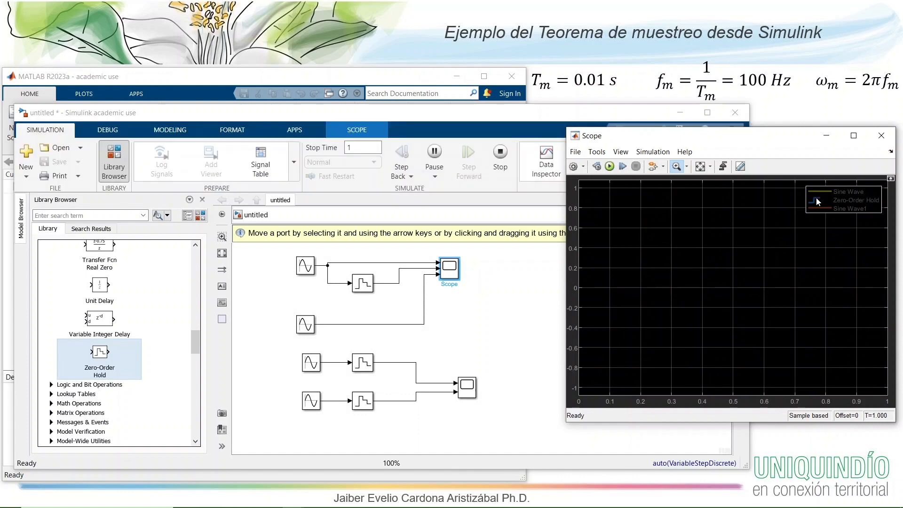
{"action": "left_click", "coordinate": [817, 199]}
{"action": "left_click", "coordinate": [817, 191]}
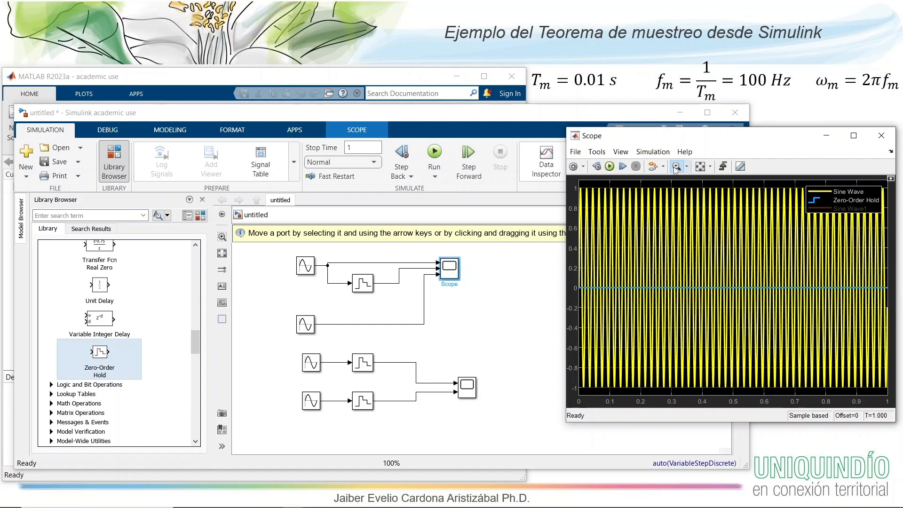
- Zoom in on about the first 0.1 s of the Scope plot to inspect the sampled sine, and rerun the simulation
{"action": "left_click_drag", "start_coordinate": [613, 180], "coordinate": [579, 395]}
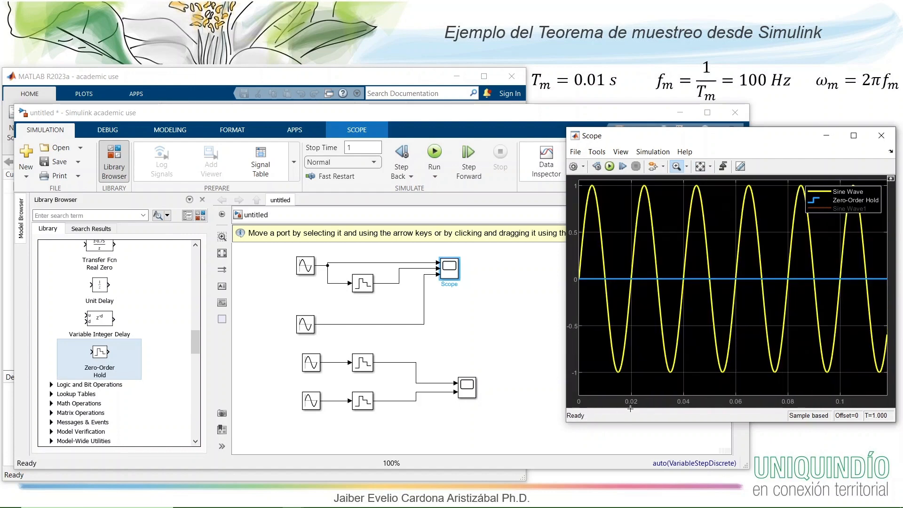
{"action": "left_click", "coordinate": [579, 279]}
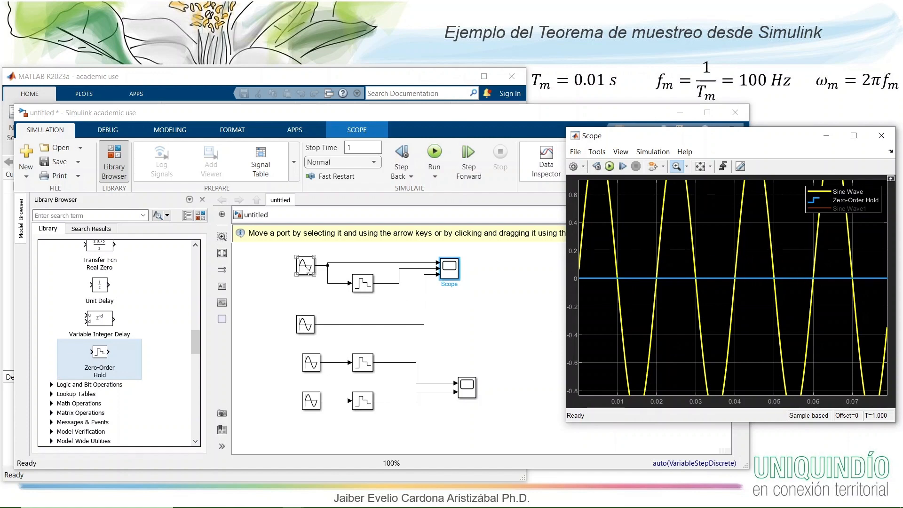
{"action": "left_click", "coordinate": [609, 167]}
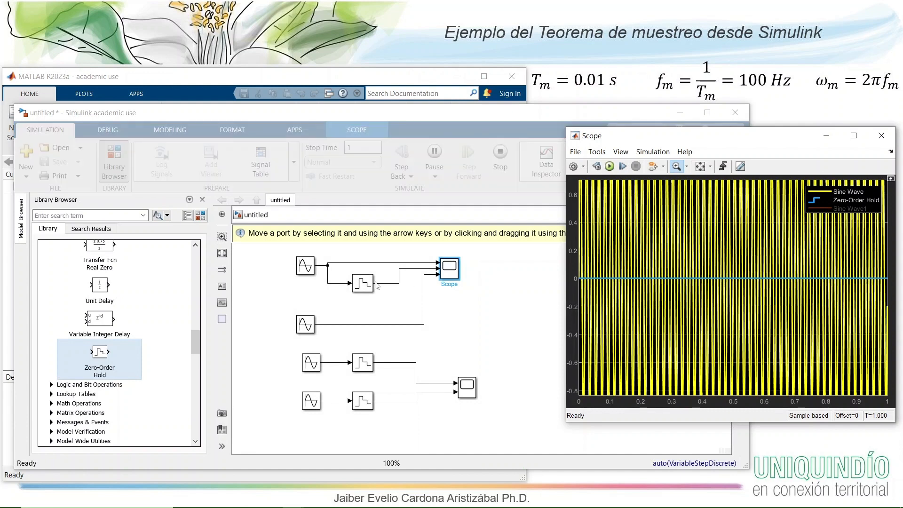
- Set the phase of the topmost Sine Wave block to 1 rad, run the simulation and bring Scope to the front
{"action": "double_click", "coordinate": [305, 266]}
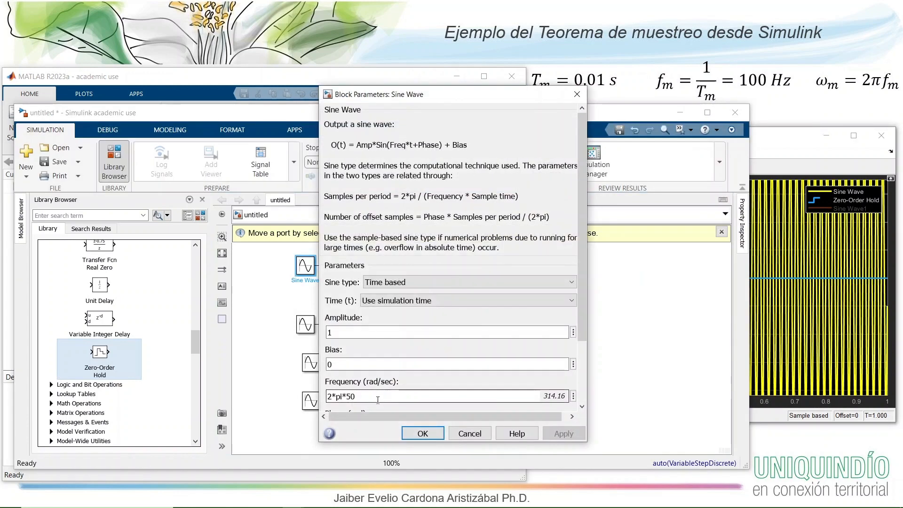
{"action": "scroll", "coordinate": [378, 400], "scroll_direction": "down", "scroll_amount": 2}
{"action": "double_click", "coordinate": [349, 371]}
{"action": "type", "text": "1"}
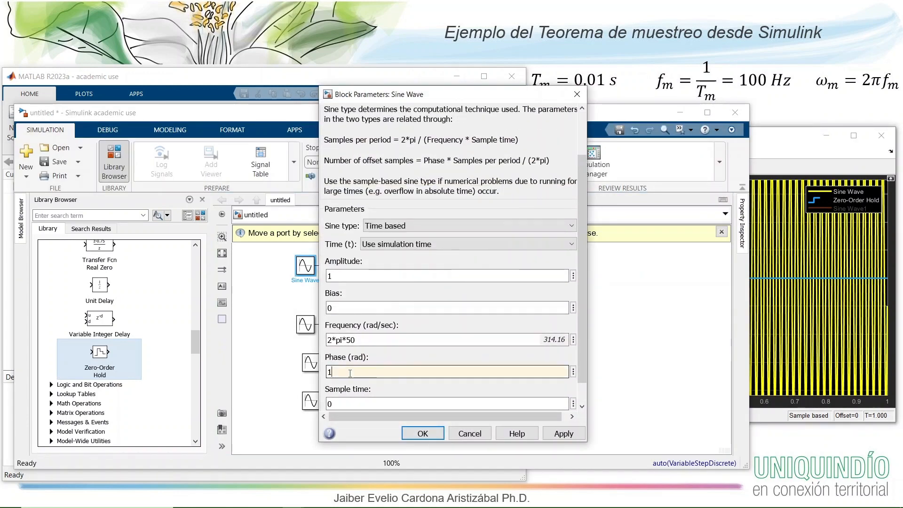
{"action": "left_click", "coordinate": [421, 433]}
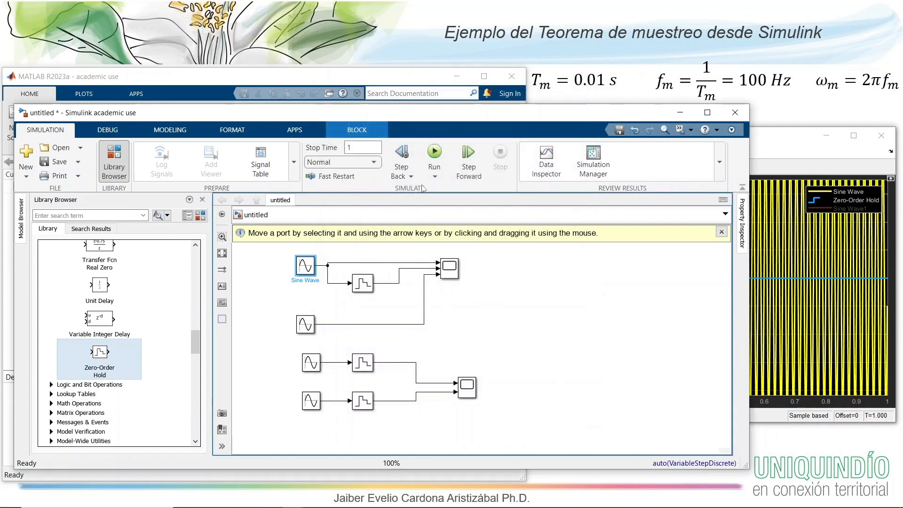
{"action": "left_click", "coordinate": [434, 151]}
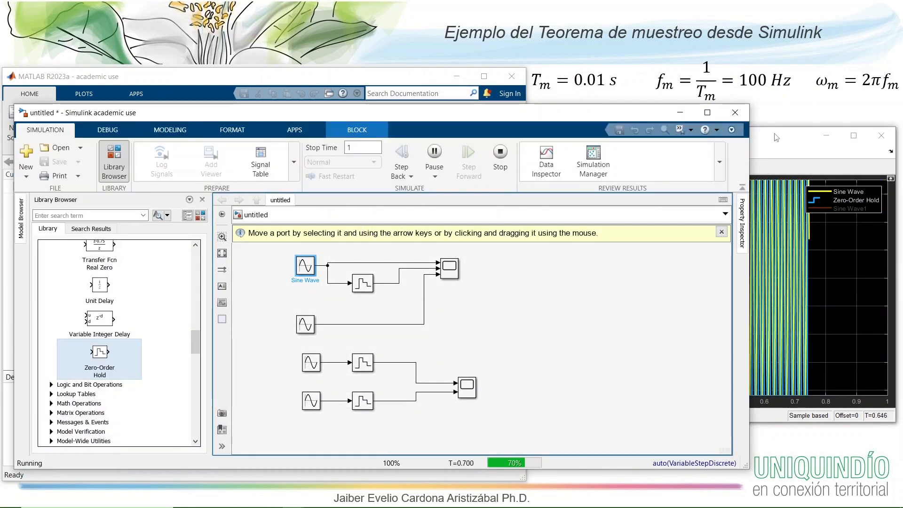
{"action": "left_click", "coordinate": [777, 137]}
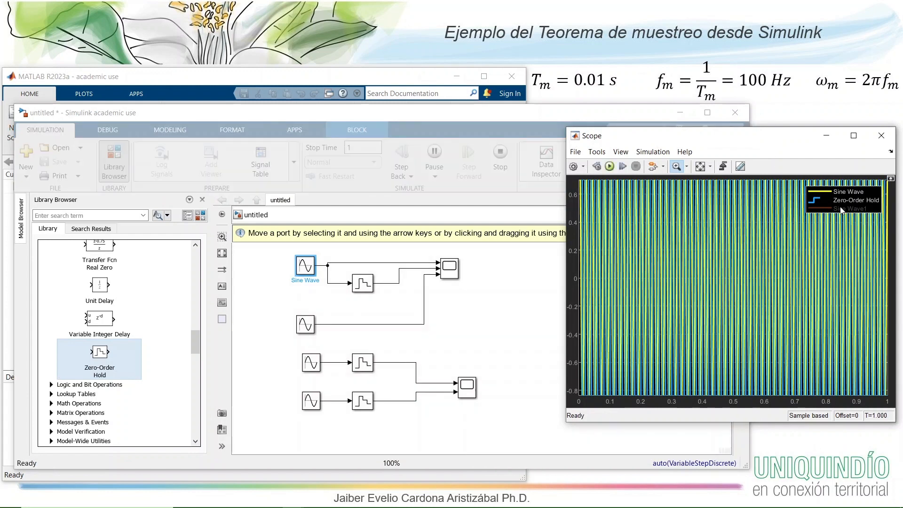
- Rescale the Scope axes to fit the signals and zoom in on about the first 0.06 s of the traces
{"action": "left_click", "coordinate": [709, 167]}
{"action": "left_click", "coordinate": [703, 183]}
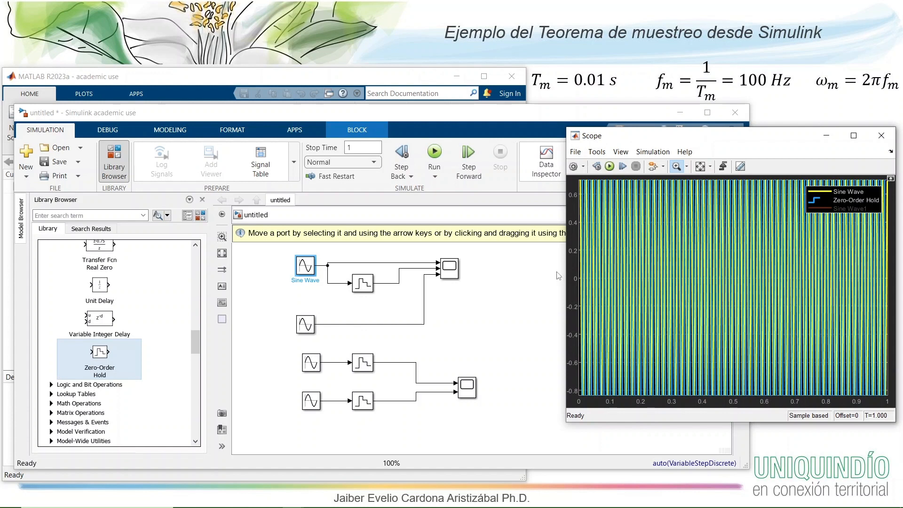
{"action": "left_click_drag", "start_coordinate": [563, 269], "coordinate": [565, 269]}
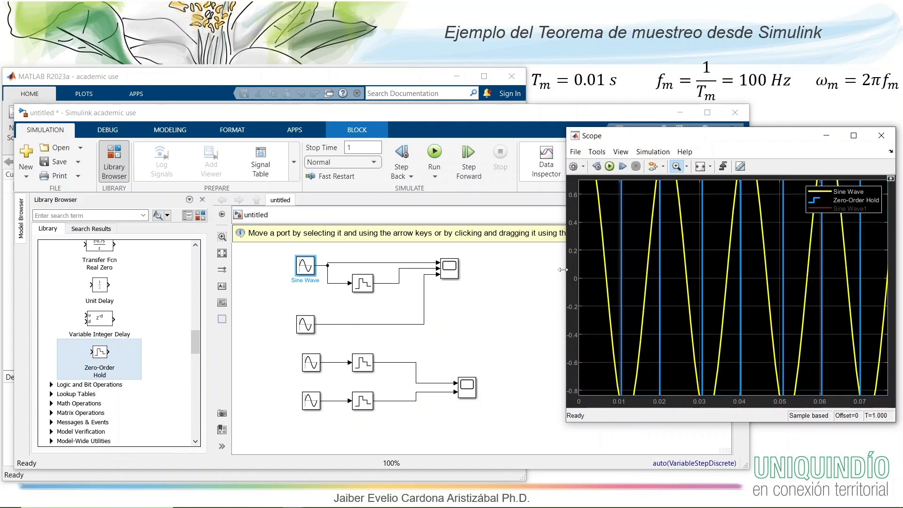
{"action": "left_click", "coordinate": [711, 167]}
{"action": "left_click", "coordinate": [701, 197]}
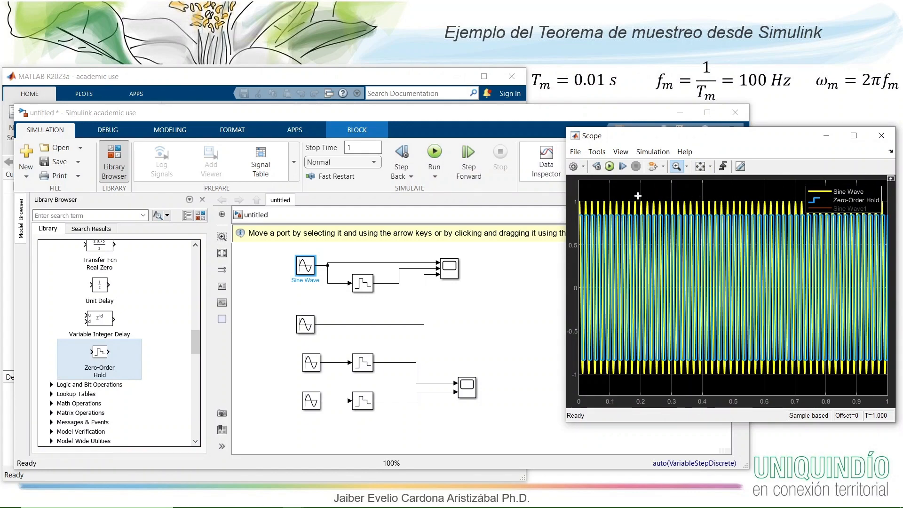
{"action": "left_click_drag", "start_coordinate": [596, 191], "coordinate": [556, 307]}
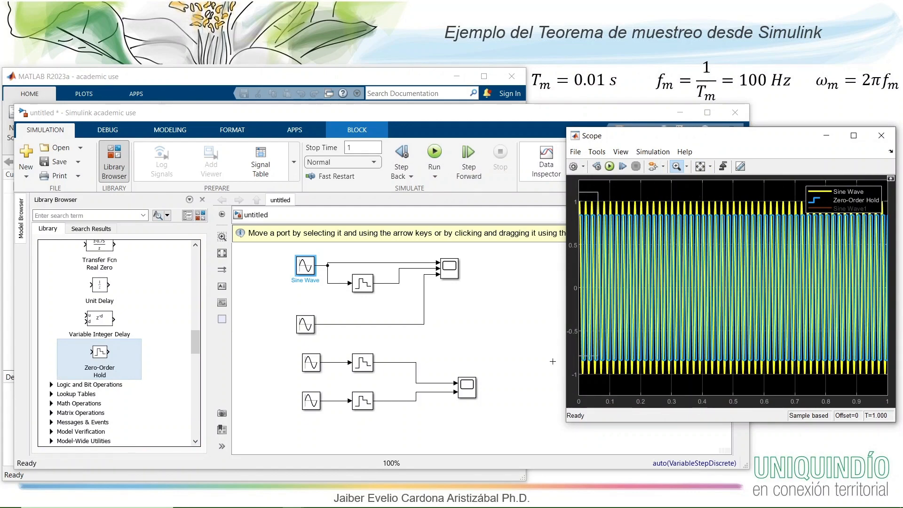
{"action": "left_click_drag", "start_coordinate": [553, 361], "coordinate": [557, 386]}
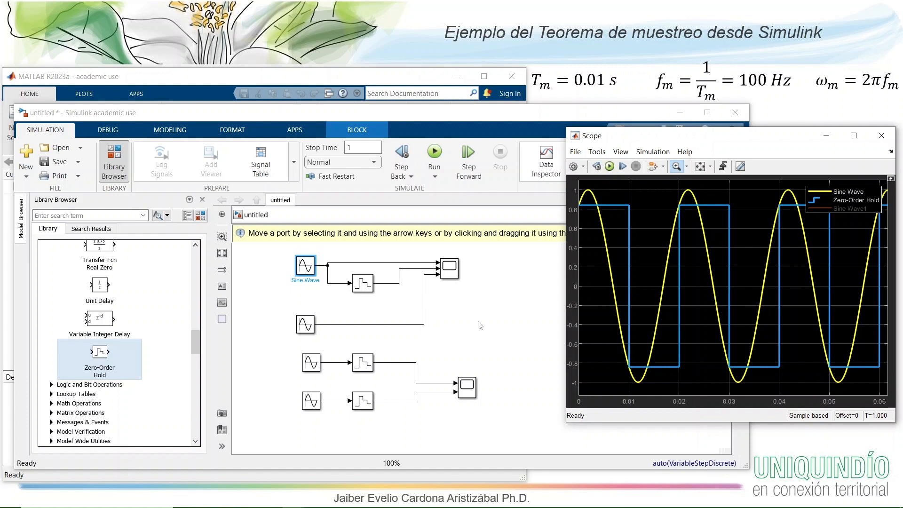
- Set the frequency of the topmost Sine Wave block to 2*pi*4 rad/sec, then run the simulation and show the result in Scope
{"action": "double_click", "coordinate": [305, 269]}
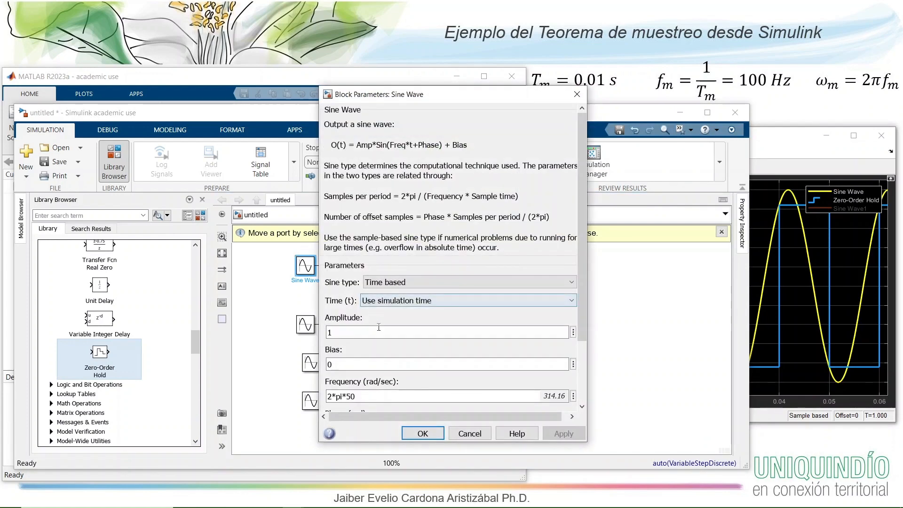
{"action": "left_click", "coordinate": [362, 396]}
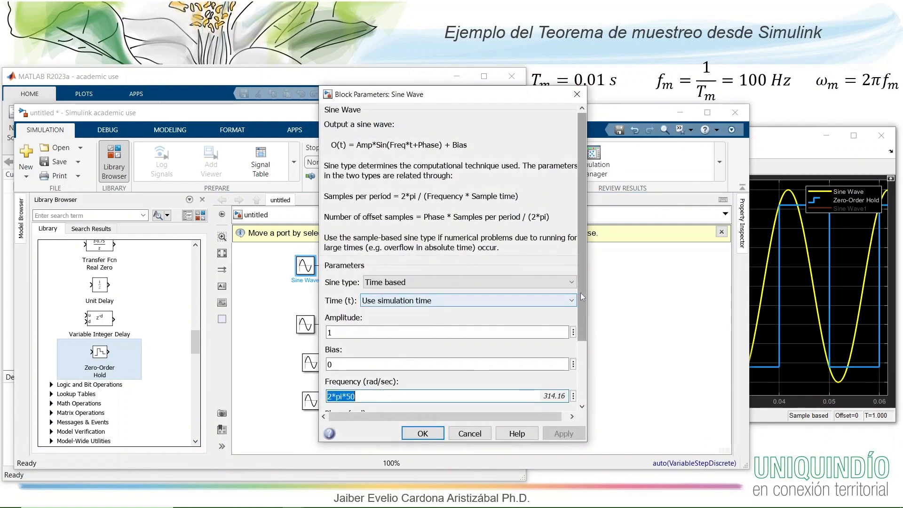
{"action": "left_click_drag", "start_coordinate": [581, 294], "coordinate": [572, 378]}
{"action": "triple_click", "coordinate": [348, 314]}
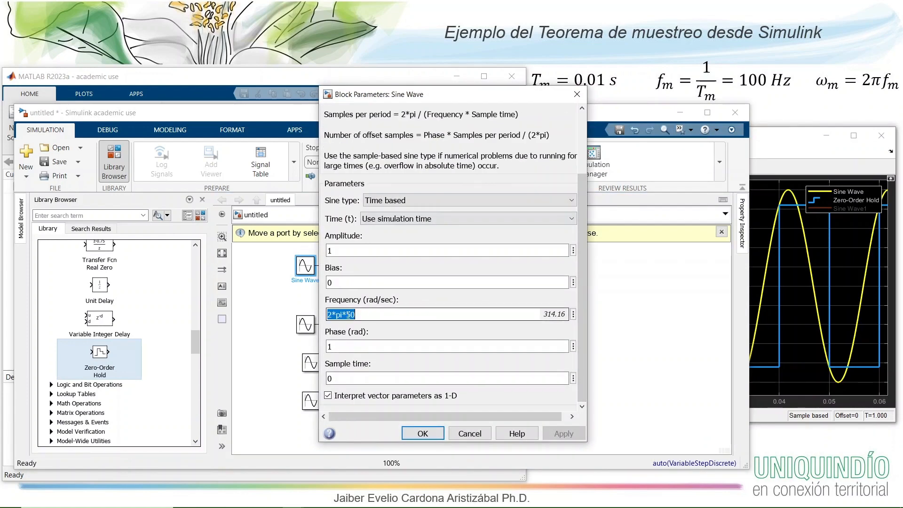
{"action": "left_click_drag", "start_coordinate": [348, 315], "coordinate": [357, 314]}
{"action": "type", "text": "4"}
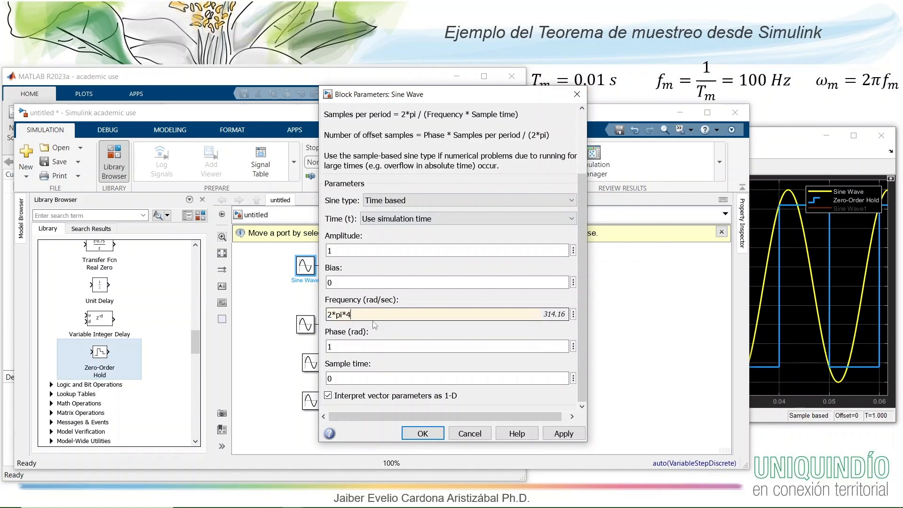
{"action": "left_click", "coordinate": [415, 438]}
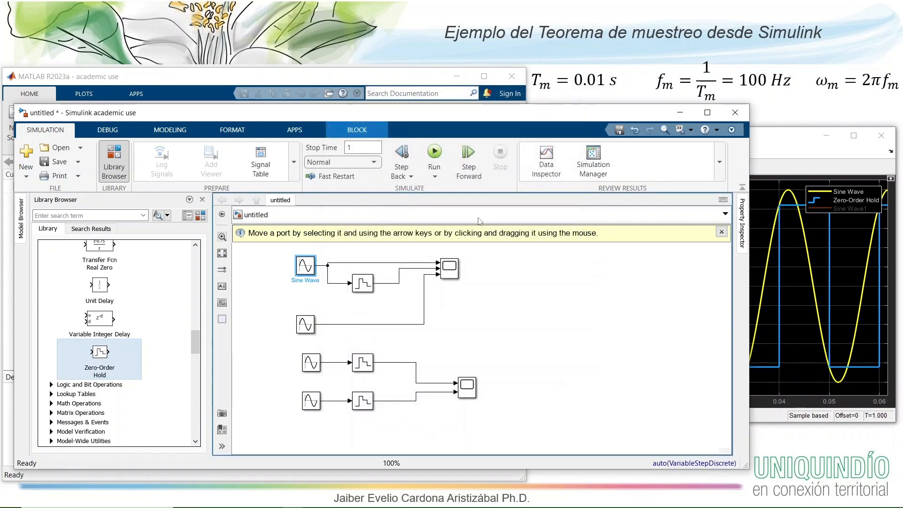
{"action": "left_click", "coordinate": [435, 155]}
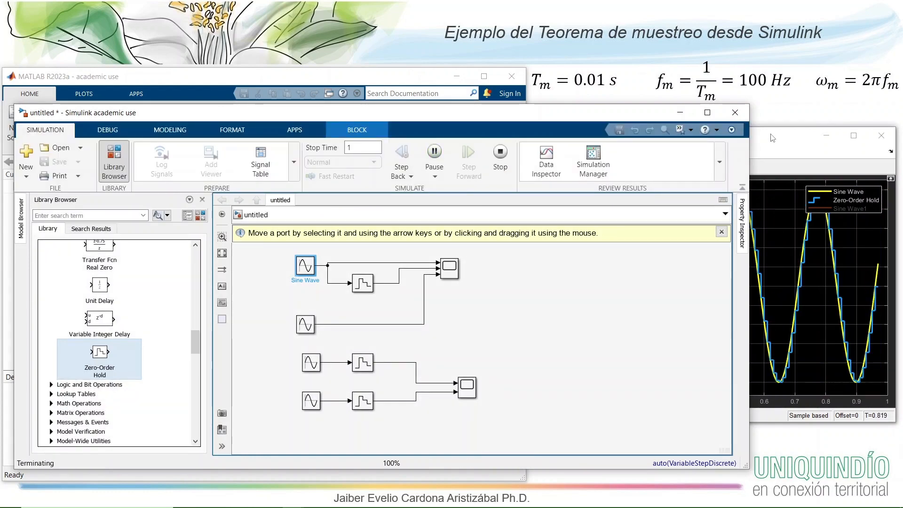
{"action": "left_click", "coordinate": [772, 138]}
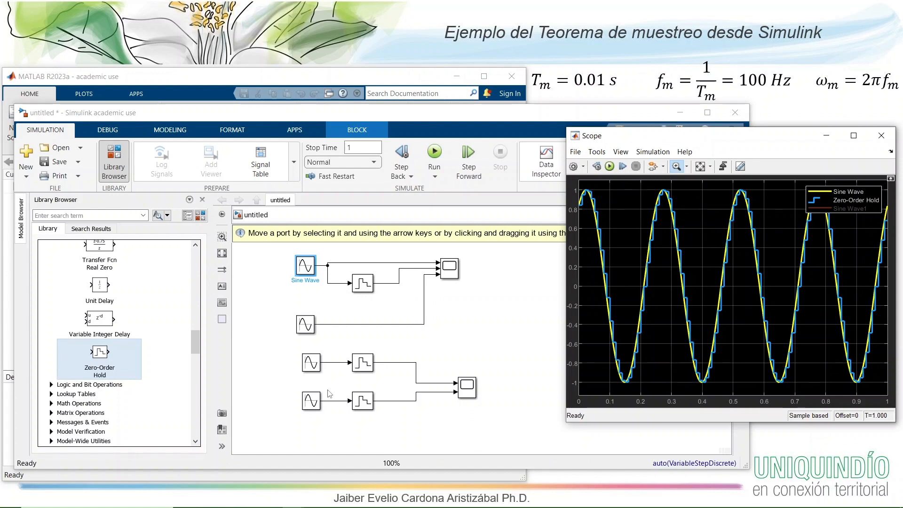
- Set the frequency of the third Sine Wave block from the top, Sine Wave2, to 2*pi*4 rad/sec
{"action": "double_click", "coordinate": [314, 363]}
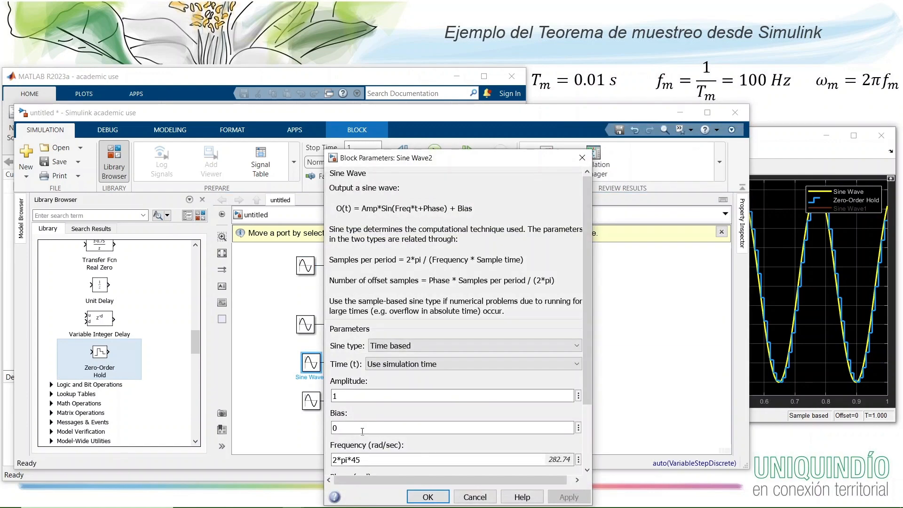
{"action": "left_click", "coordinate": [365, 459]}
{"action": "key", "text": "BackSpace"}
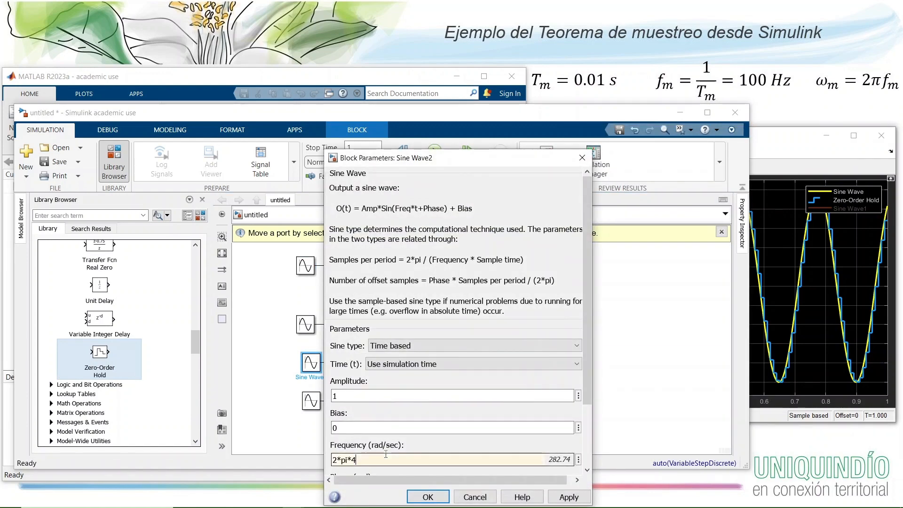
{"action": "key", "text": "Return"}
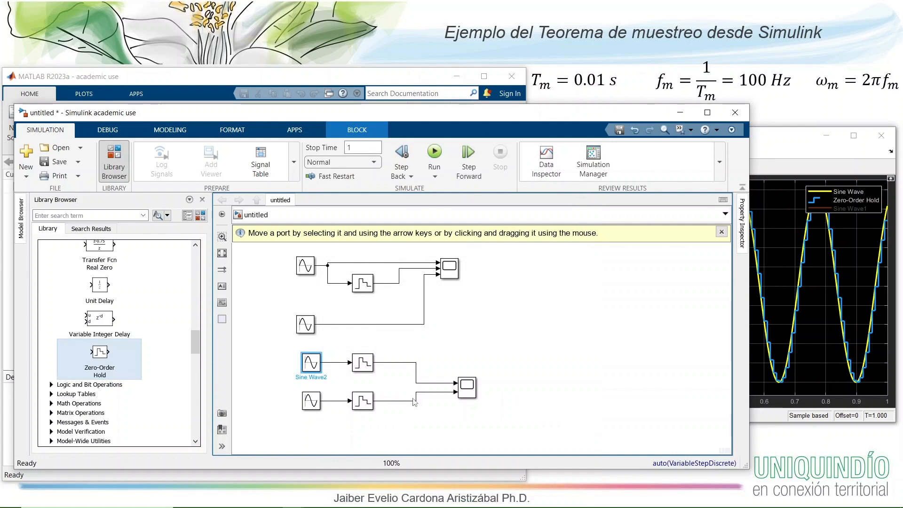
- Open Scope1 with only the Zero-Order Hold1 trace shown and run the simulation
{"action": "left_click", "coordinate": [472, 390]}
{"action": "double_click", "coordinate": [472, 389]}
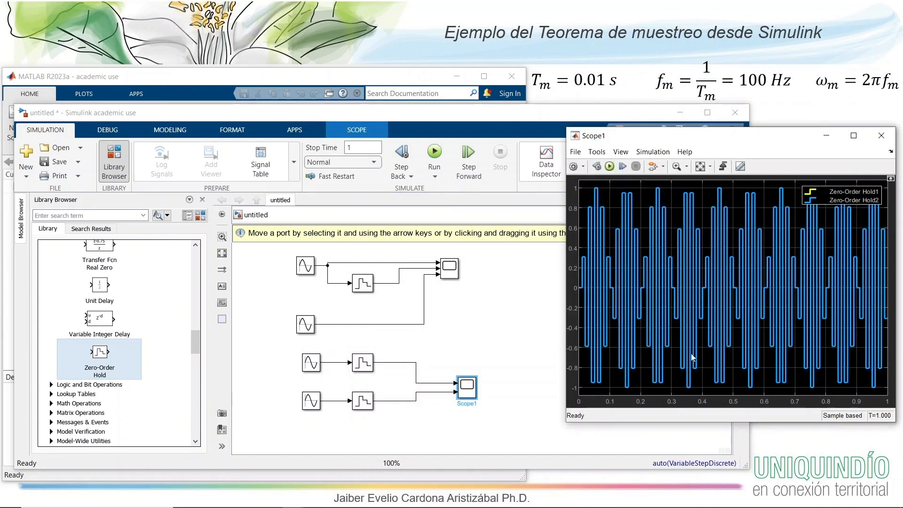
{"action": "left_click", "coordinate": [810, 201]}
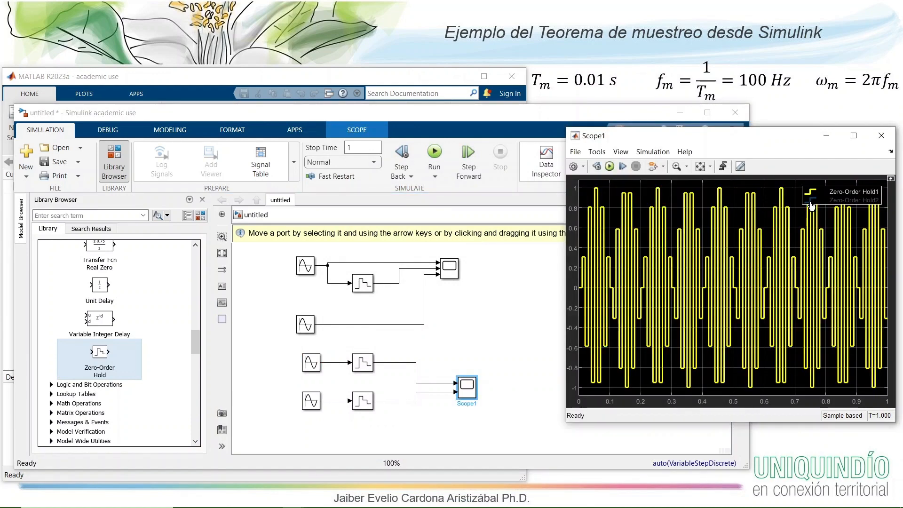
{"action": "left_click", "coordinate": [610, 167]}
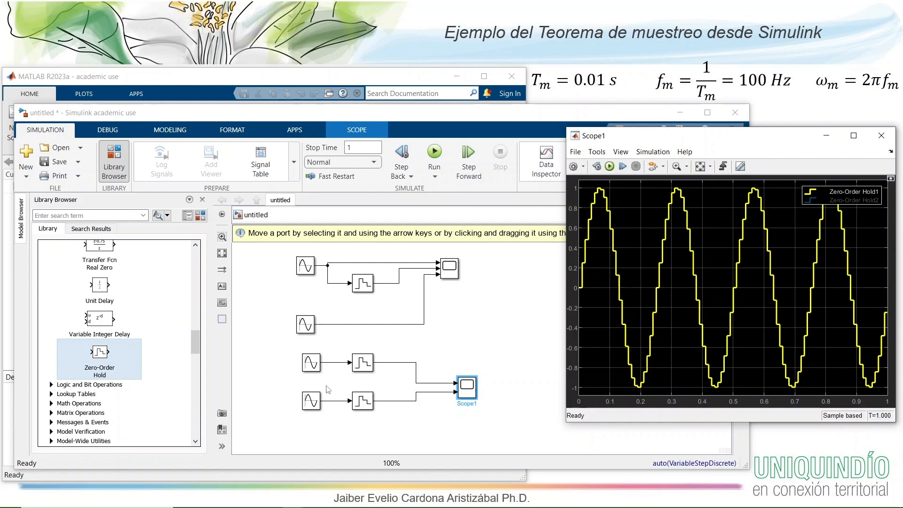
- Set the frequency of the bottommost Sine Wave block, Sine Wave3, to 2*pi*96 rad/sec and run the simulation
{"action": "double_click", "coordinate": [312, 400]}
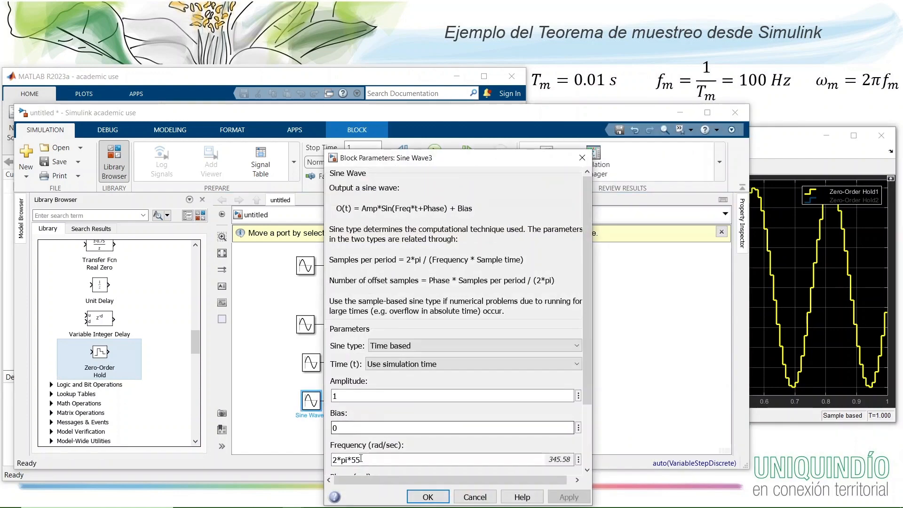
{"action": "left_click", "coordinate": [369, 460]}
{"action": "double_click", "coordinate": [369, 460]}
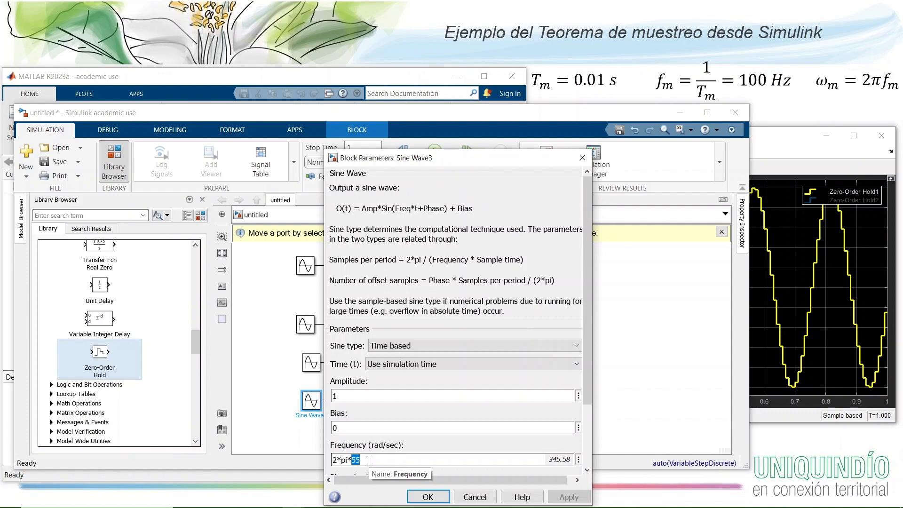
{"action": "type", "text": "96"}
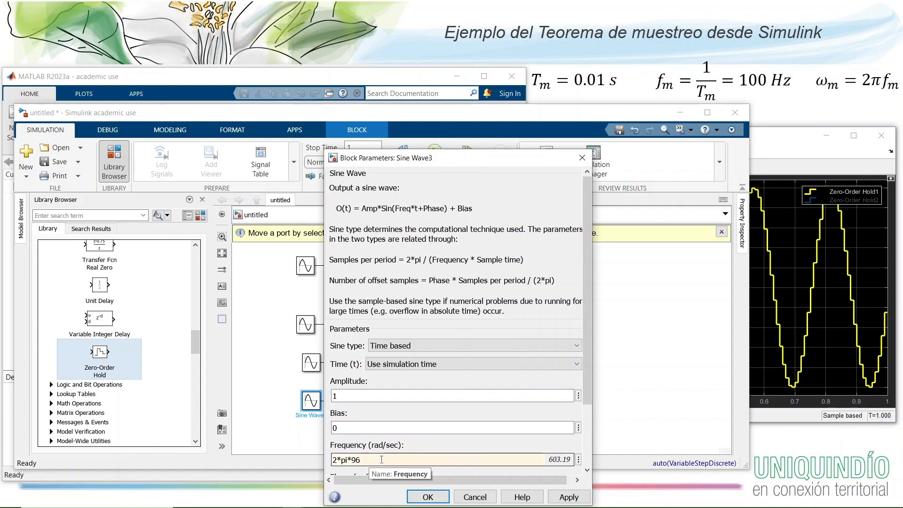
{"action": "left_click", "coordinate": [428, 497]}
{"action": "left_click", "coordinate": [434, 150]}
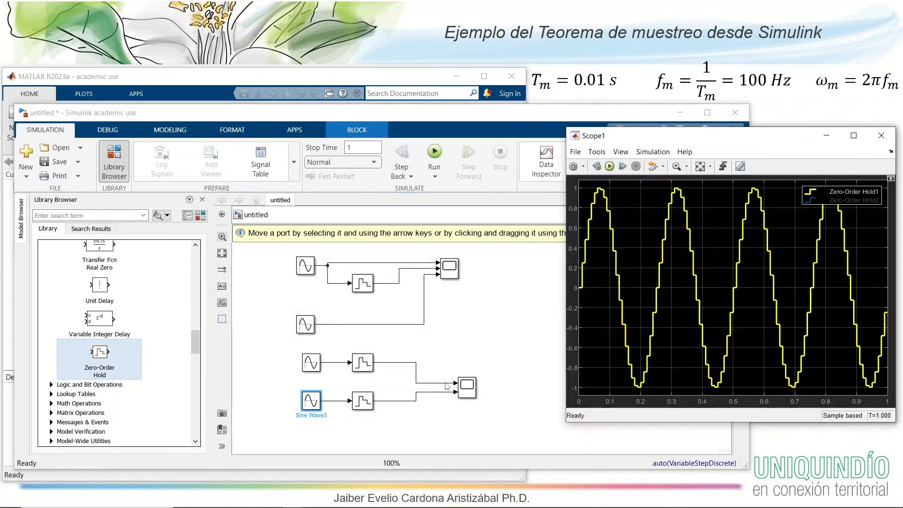
- Show the Zero-Order Hold2 trace in Scope1 and alternately hide and show both traces to compare them
{"action": "left_click", "coordinate": [815, 201]}
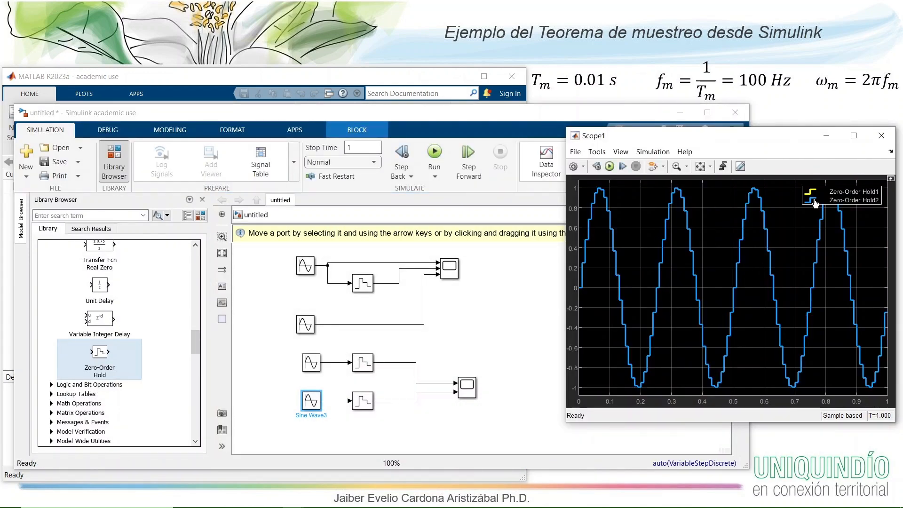
{"action": "left_click", "coordinate": [811, 193]}
{"action": "left_click", "coordinate": [814, 202]}
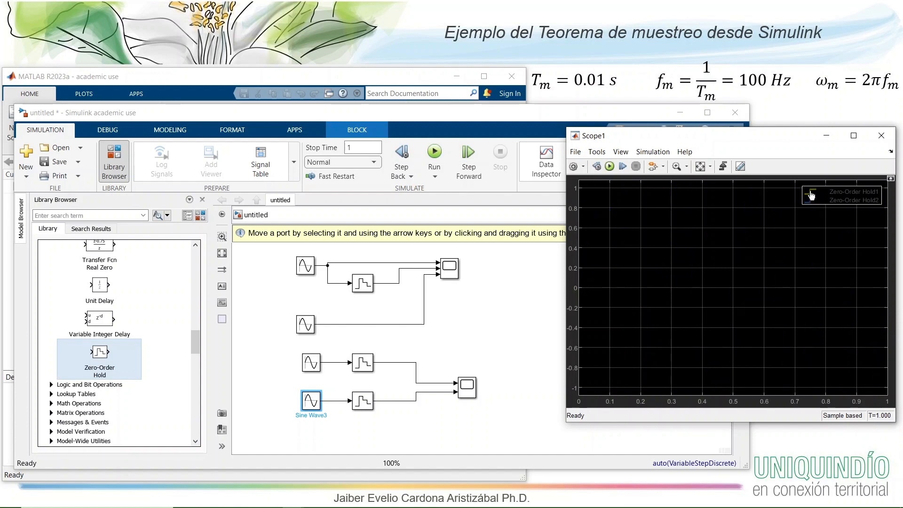
{"action": "left_click", "coordinate": [811, 193]}
{"action": "left_click", "coordinate": [813, 201]}
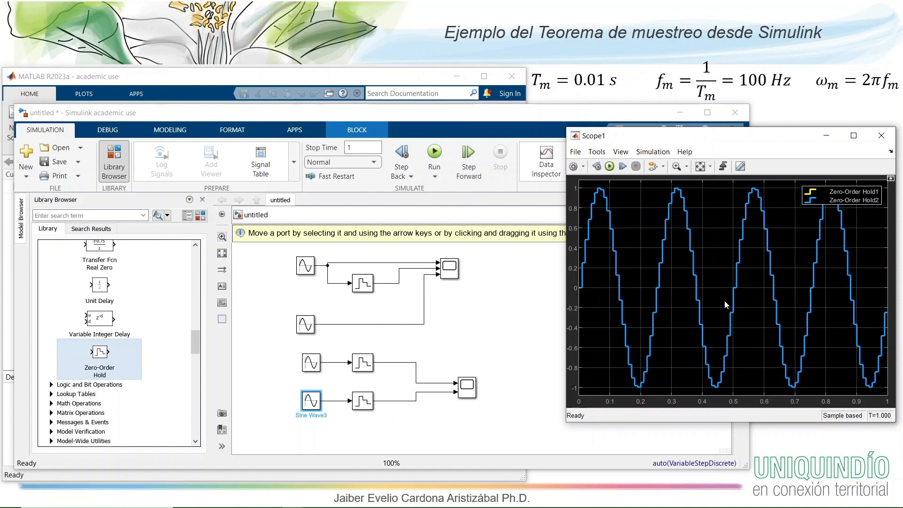
{"action": "left_click", "coordinate": [812, 193]}
{"action": "left_click", "coordinate": [812, 201]}
{"action": "left_click", "coordinate": [811, 194]}
{"action": "left_click", "coordinate": [812, 201]}
- Duplicate Scope1 below the lower pair of branches and connect its inputs to the unsampled outputs of Sine Wave2 and Sine Wave3
{"action": "left_click", "coordinate": [464, 388]}
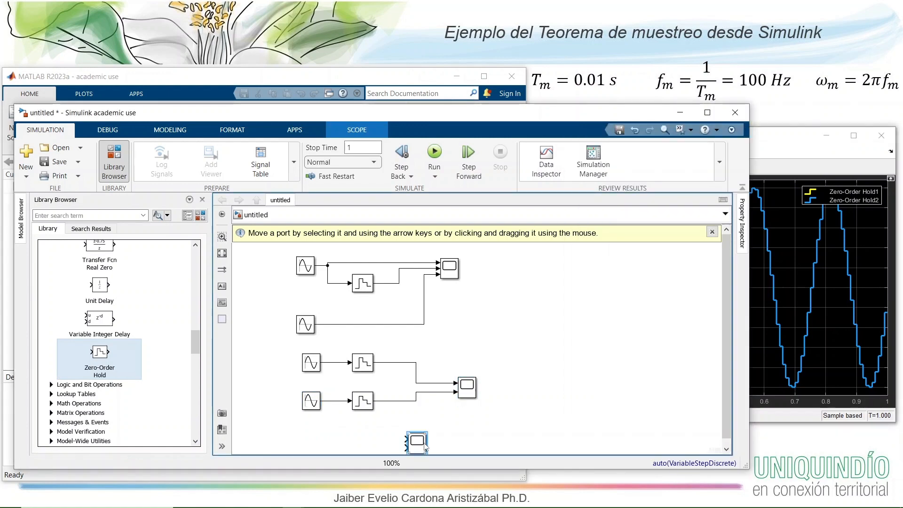
{"action": "key", "text": "ctrl+c"}
{"action": "key", "text": "ctrl+v"}
{"action": "mouse_move", "coordinate": [354, 436]}
{"action": "left_mouse_down"}
{"action": "mouse_move", "coordinate": [341, 407]}
{"action": "mouse_move", "coordinate": [341, 363]}
{"action": "left_mouse_up"}
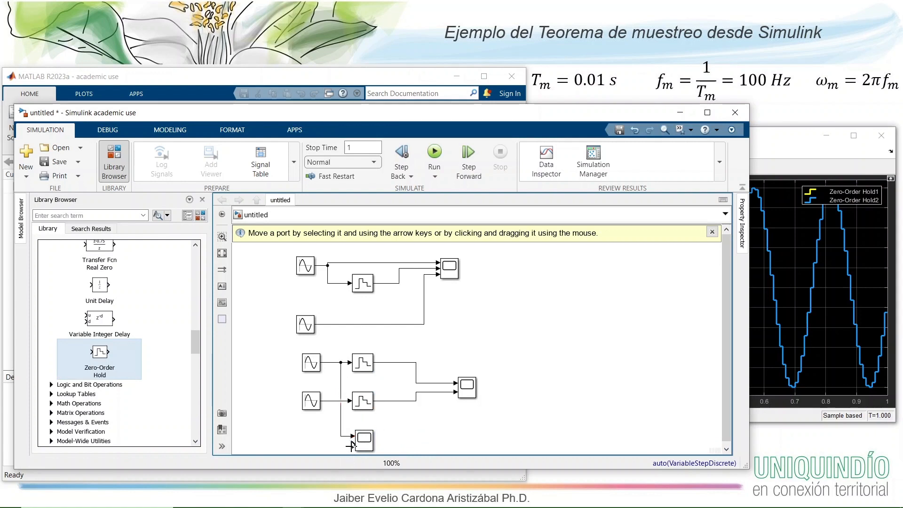
{"action": "left_click_drag", "start_coordinate": [352, 444], "coordinate": [331, 401]}
- Run the simulation from Scope2 and zoom in on about the first 0.13 s of the two unsampled sine waves
{"action": "left_click", "coordinate": [359, 446]}
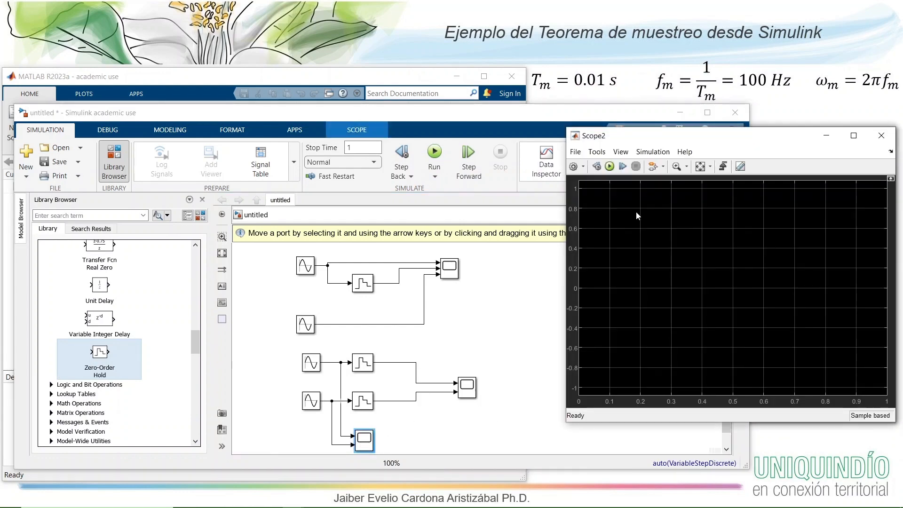
{"action": "left_click", "coordinate": [610, 166]}
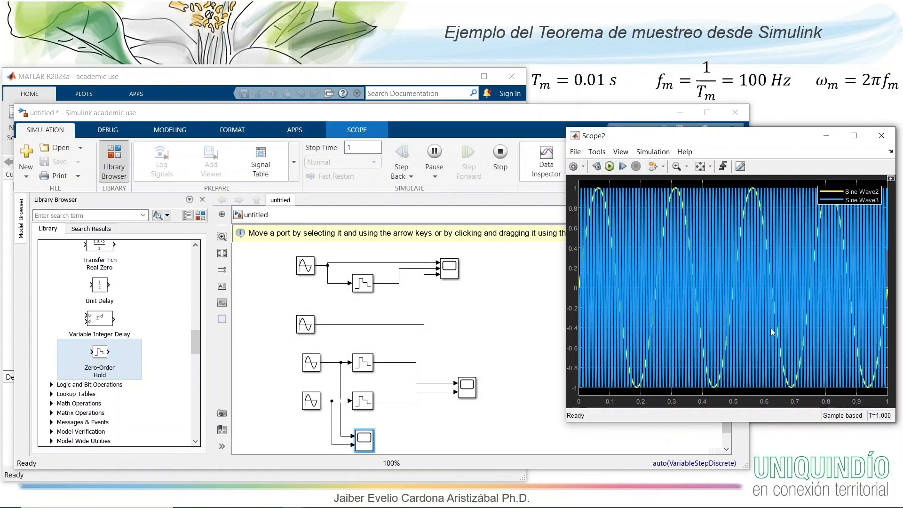
{"action": "left_click", "coordinate": [676, 167]}
{"action": "left_click_drag", "start_coordinate": [618, 183], "coordinate": [565, 392]}
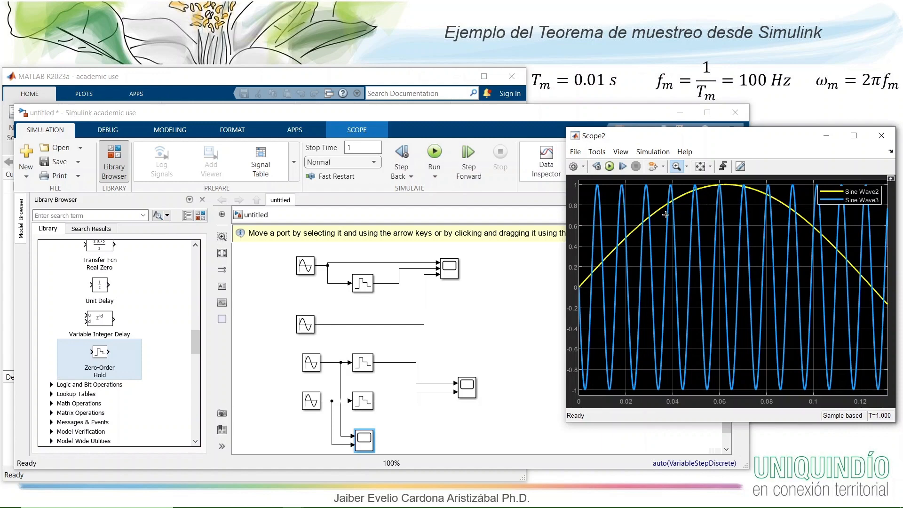
- Rerun the simulation from Scope1 and alternate between the Zero-Order Hold1 and Zero-Order Hold2 traces to compare the sampled signals
{"action": "double_click", "coordinate": [469, 386]}
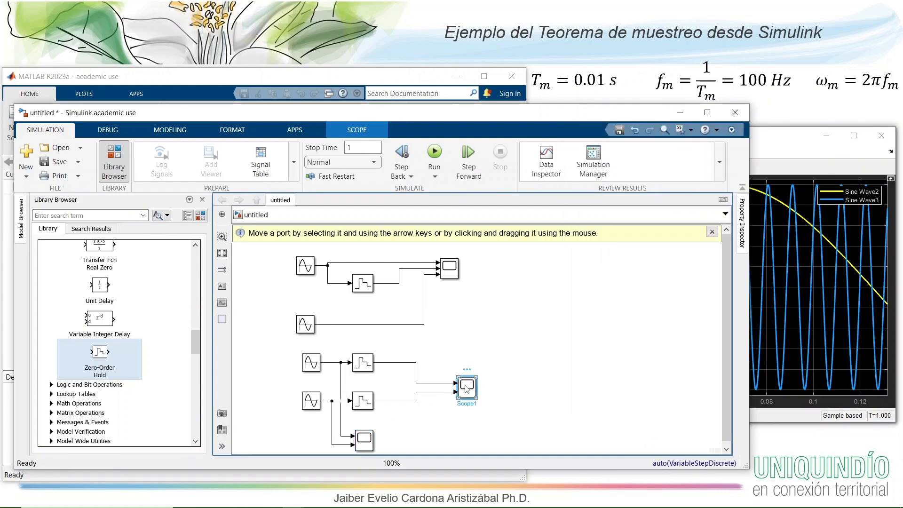
{"action": "left_click", "coordinate": [610, 166]}
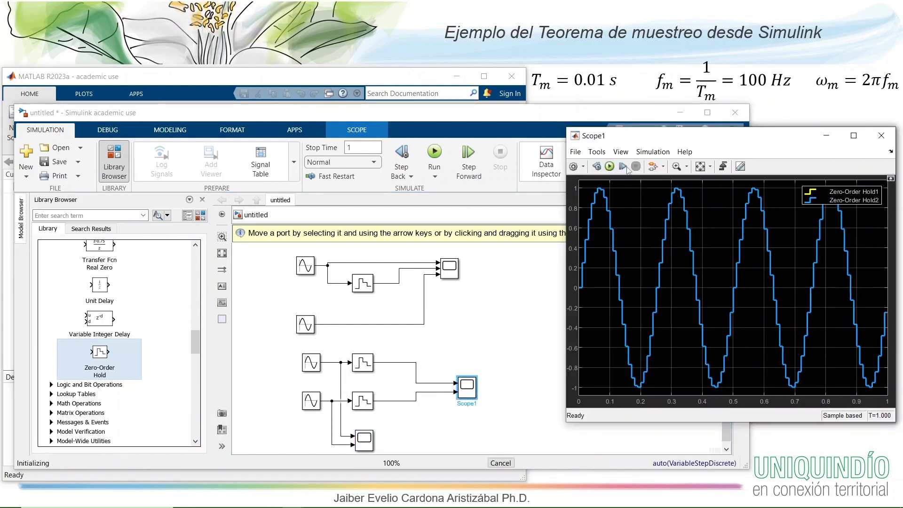
{"action": "left_click", "coordinate": [812, 195]}
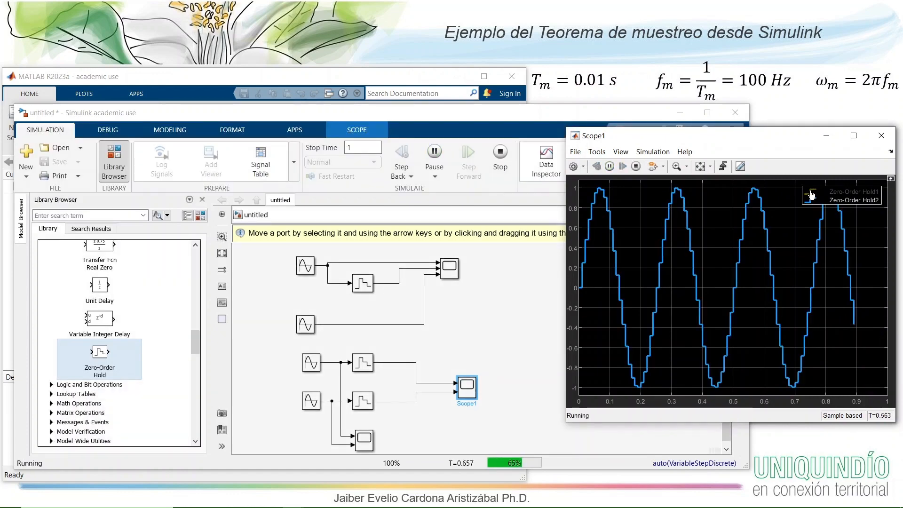
{"action": "left_click", "coordinate": [812, 202]}
{"action": "left_click", "coordinate": [811, 197]}
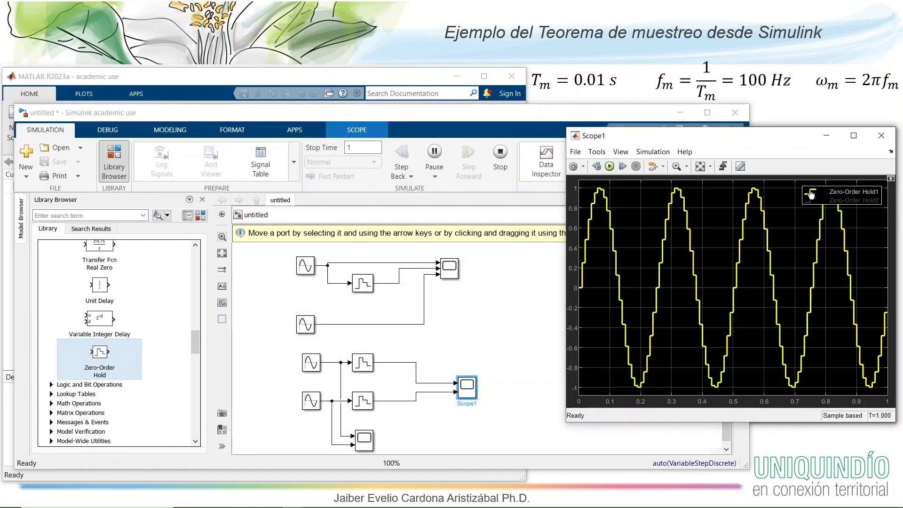
{"action": "left_click", "coordinate": [813, 203]}
{"action": "left_click", "coordinate": [812, 193]}
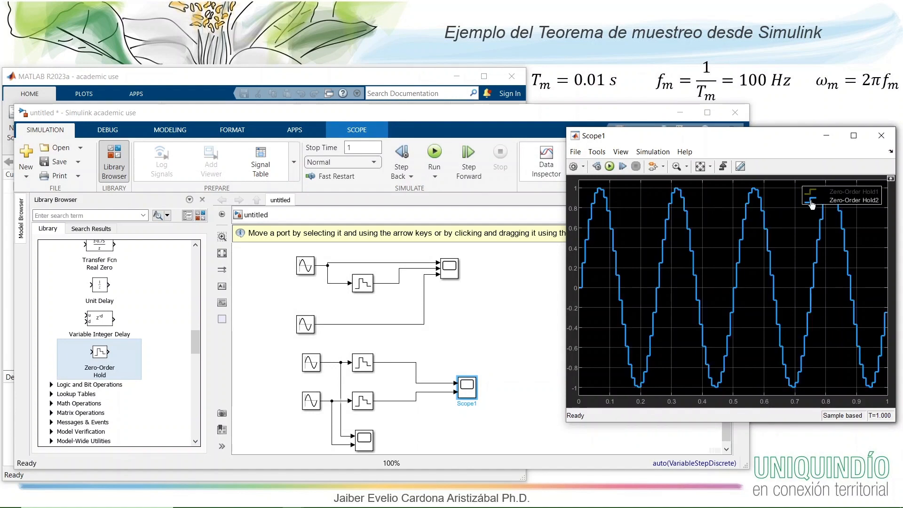
{"action": "left_click", "coordinate": [811, 192]}
{"action": "left_click", "coordinate": [812, 201]}
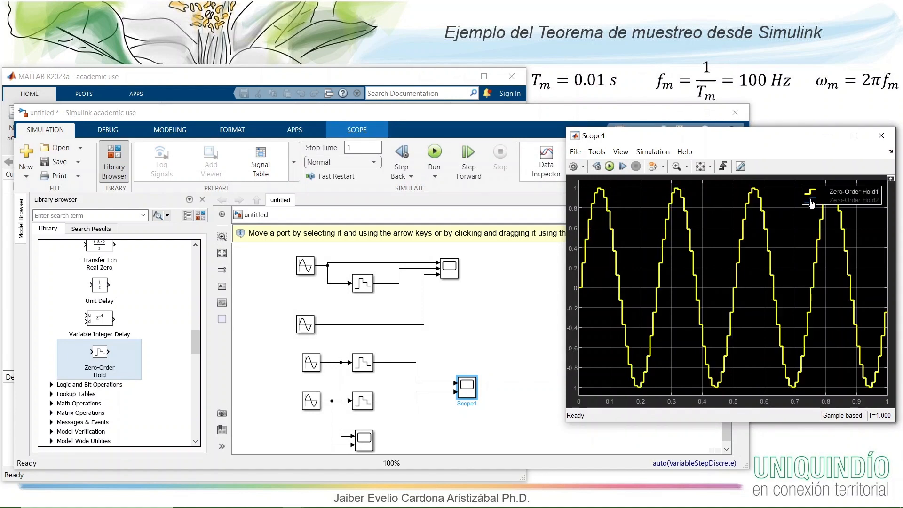
{"action": "left_click", "coordinate": [811, 193]}
{"action": "left_click", "coordinate": [812, 201]}
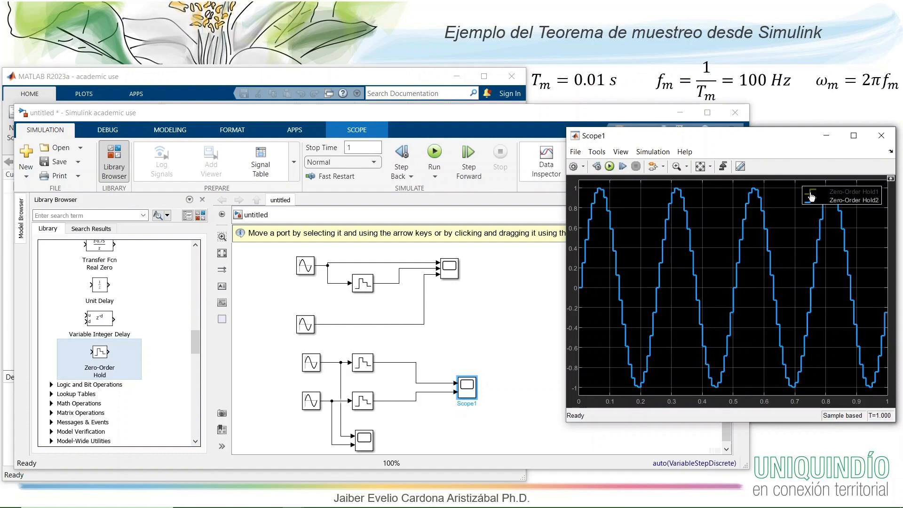
{"action": "left_click", "coordinate": [811, 192]}
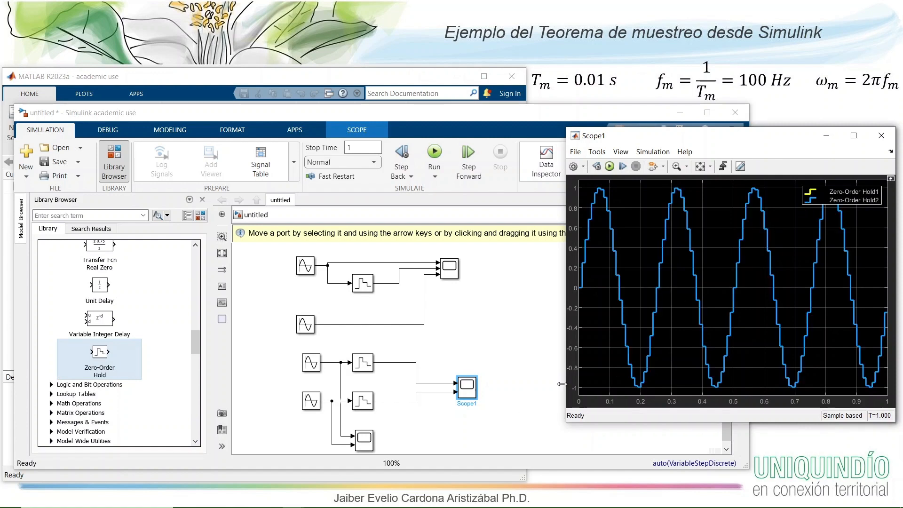